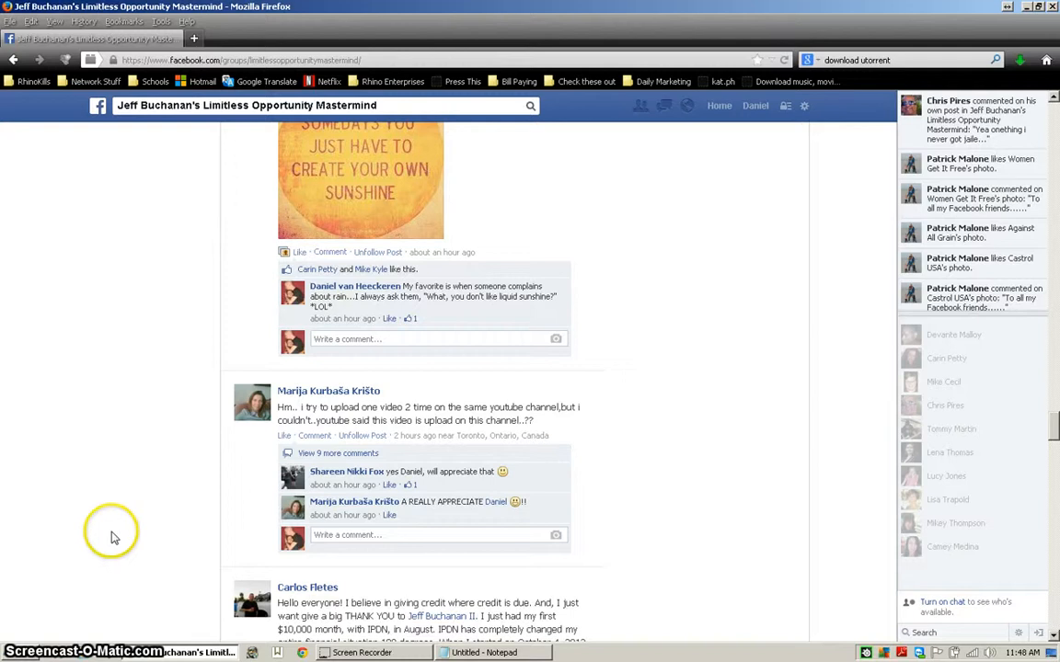
pyautogui.scroll(1, 368, 518)
pyautogui.scroll(12, 367, 517)
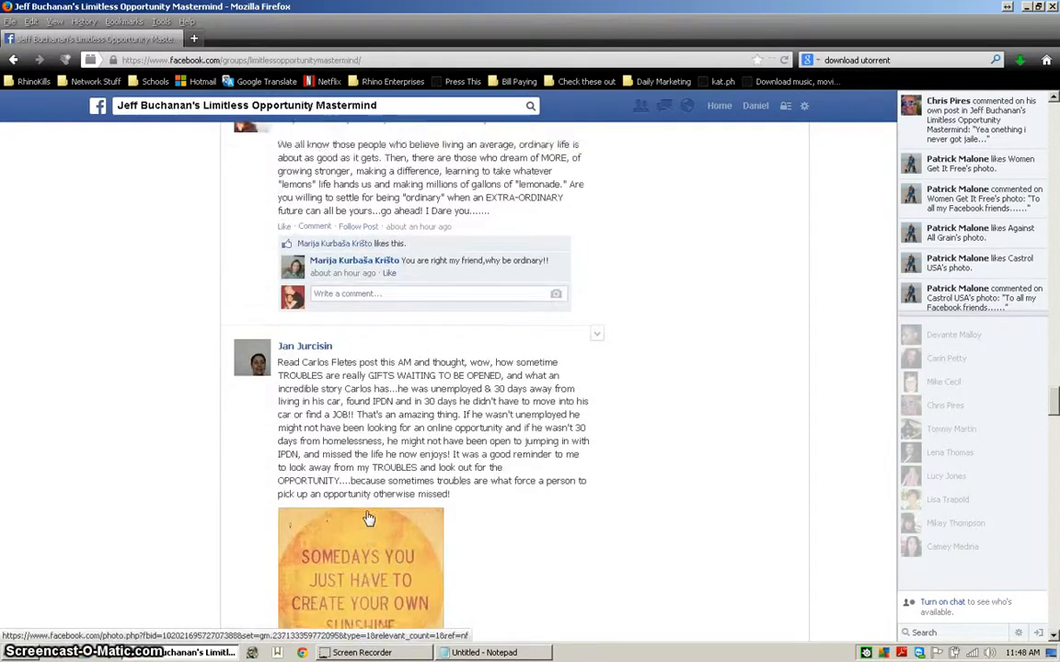
pyautogui.scroll(12, 367, 512)
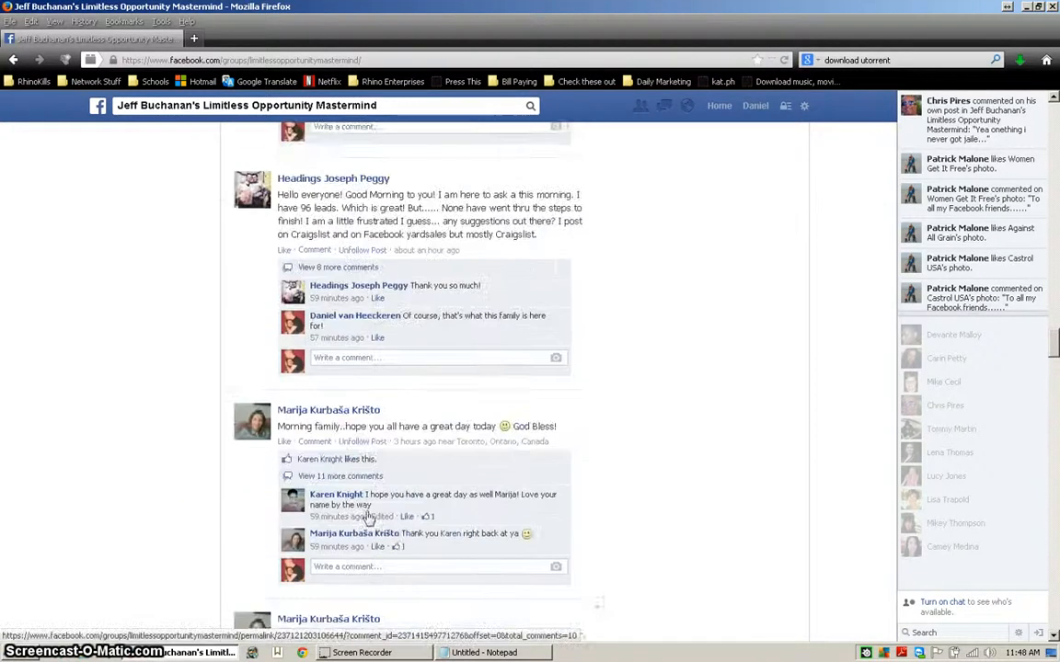
pyautogui.scroll(1, 367, 511)
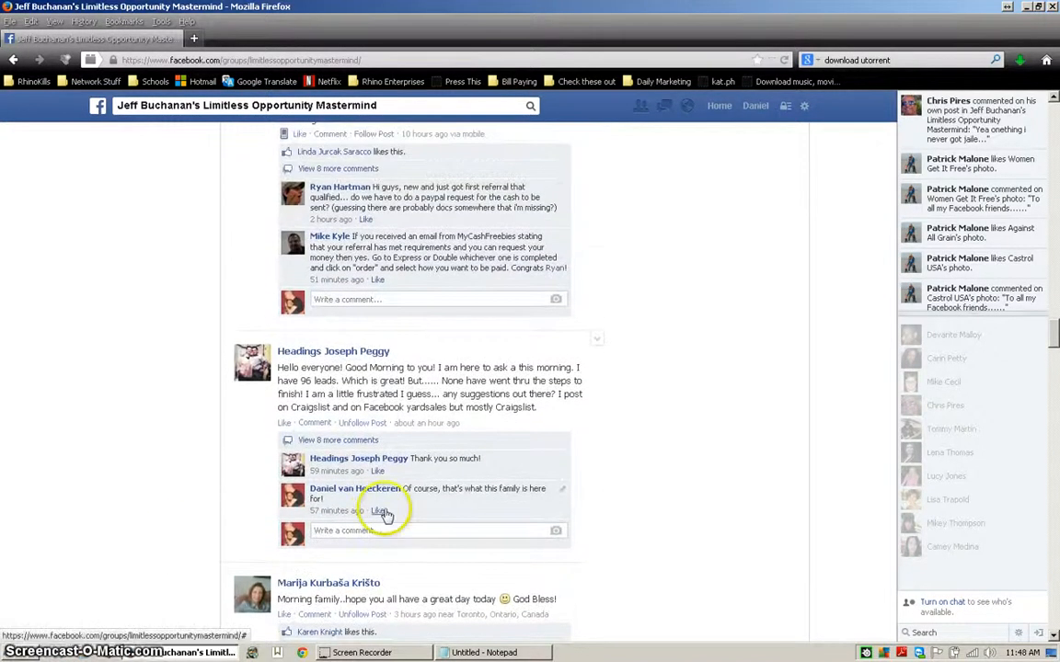
# Switch to Movie Maker and try to start a webcam video recording
pyautogui.click(13, 653)
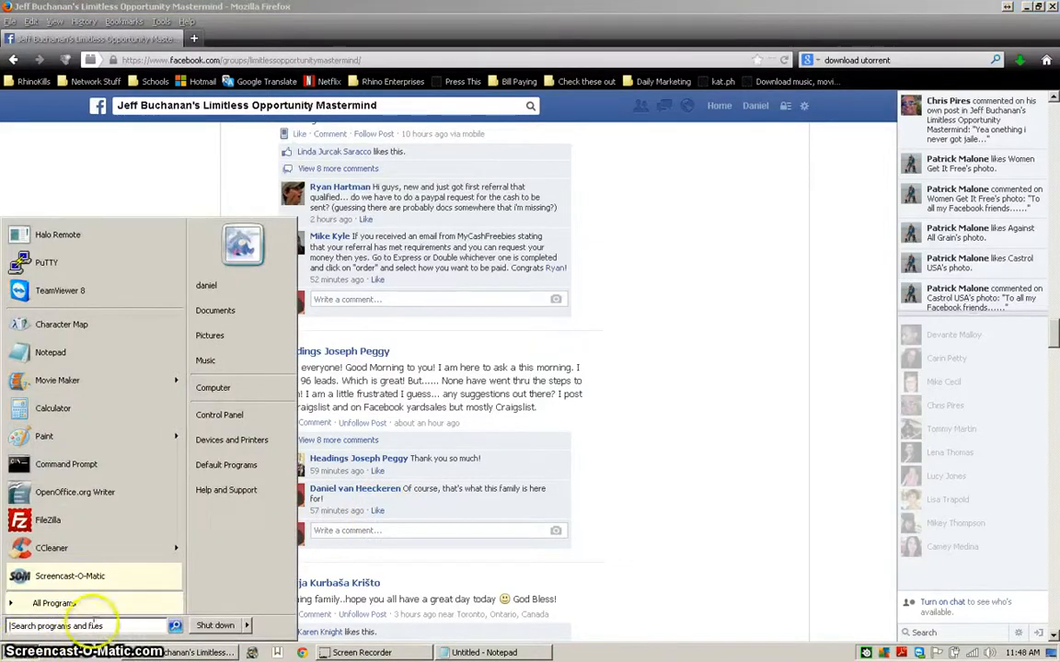
pyautogui.click(68, 389)
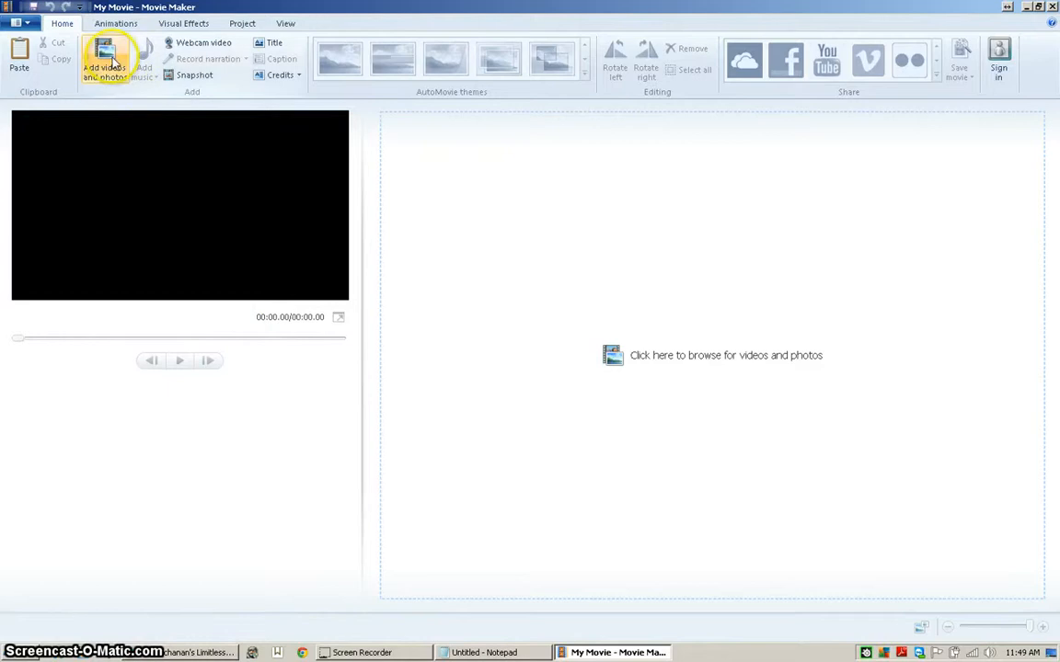
pyautogui.click(203, 43)
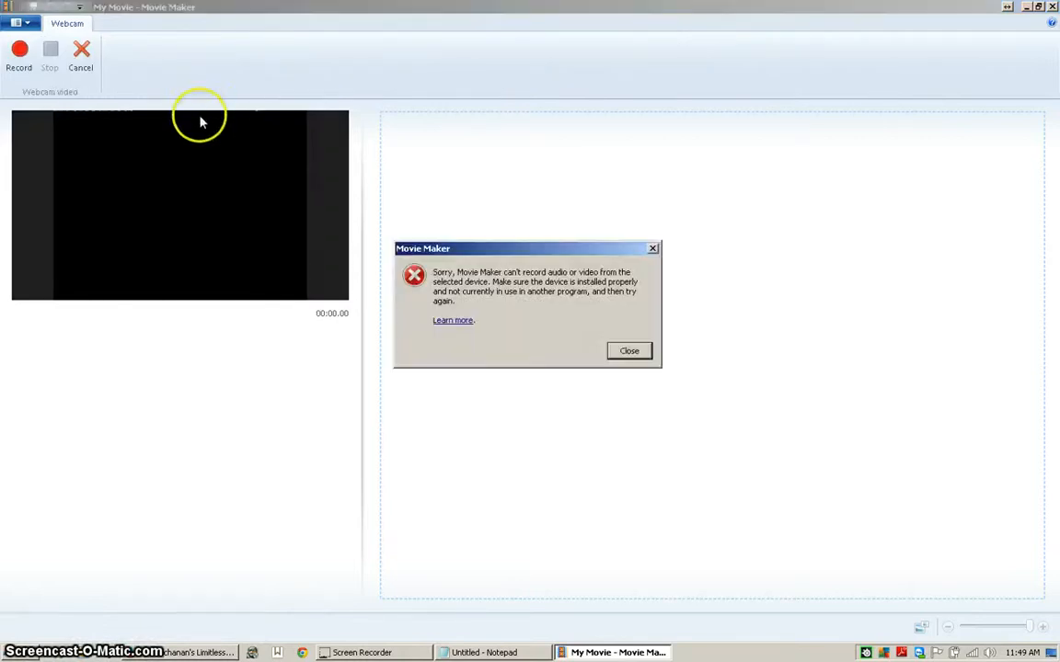
pyautogui.click(622, 350)
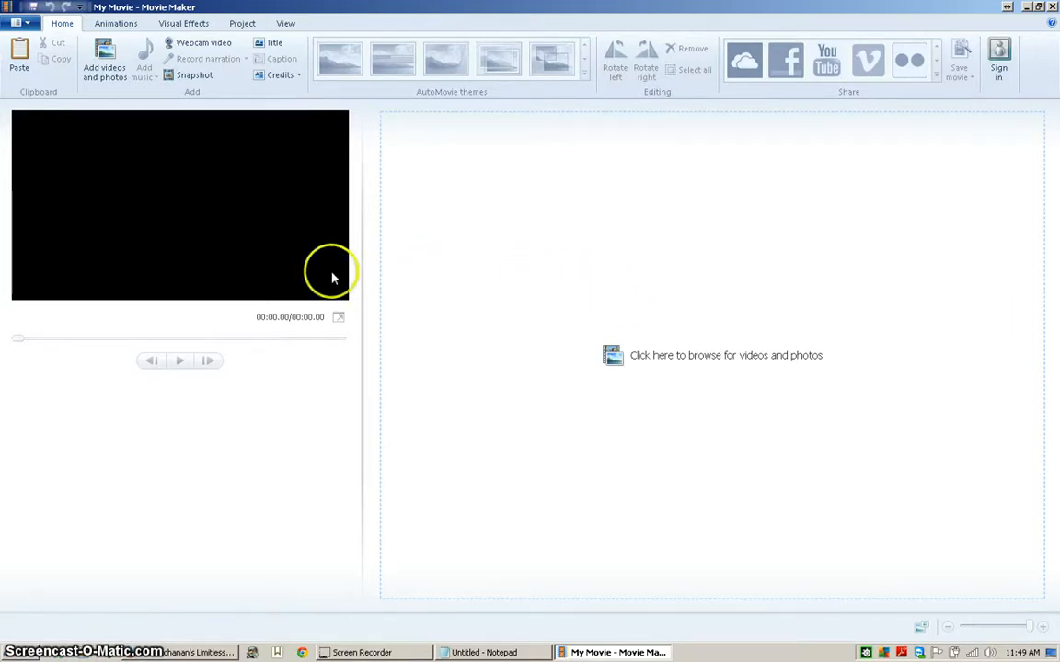
pyautogui.click(107, 53)
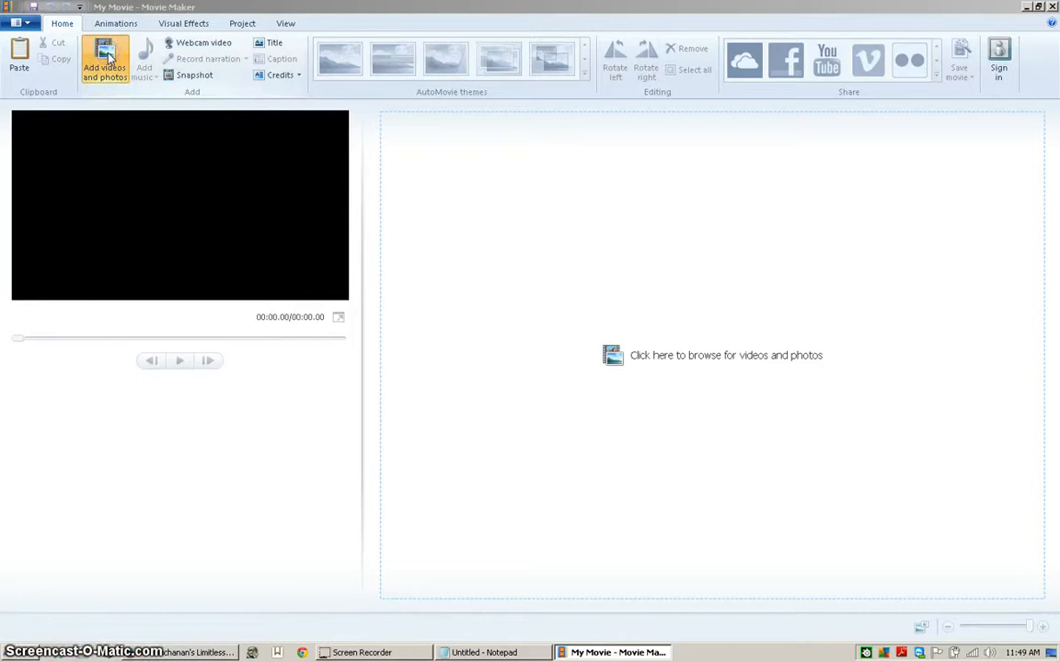
pyautogui.click(108, 57)
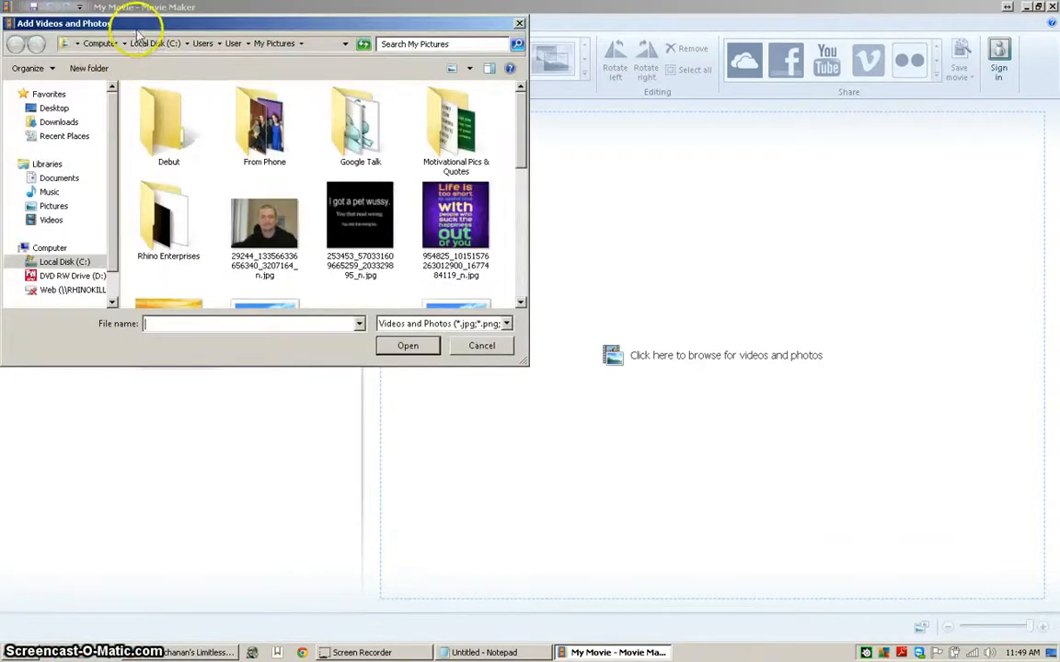
pyautogui.moveTo(136, 25); pyautogui.dragTo(229, 74)
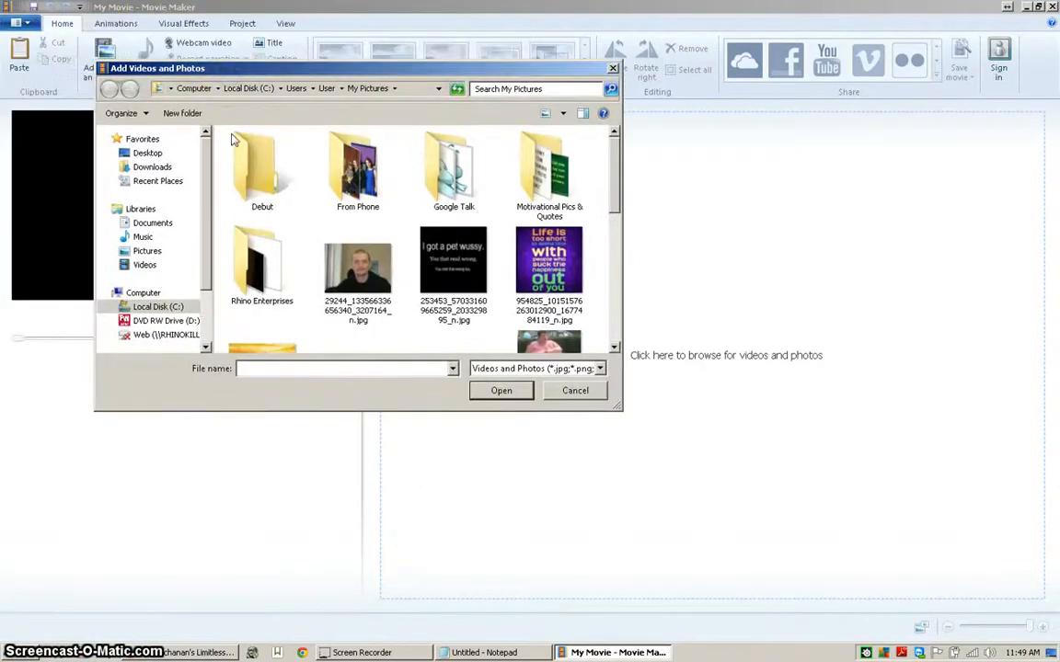
pyautogui.click(147, 153)
pyautogui.click(313, 204)
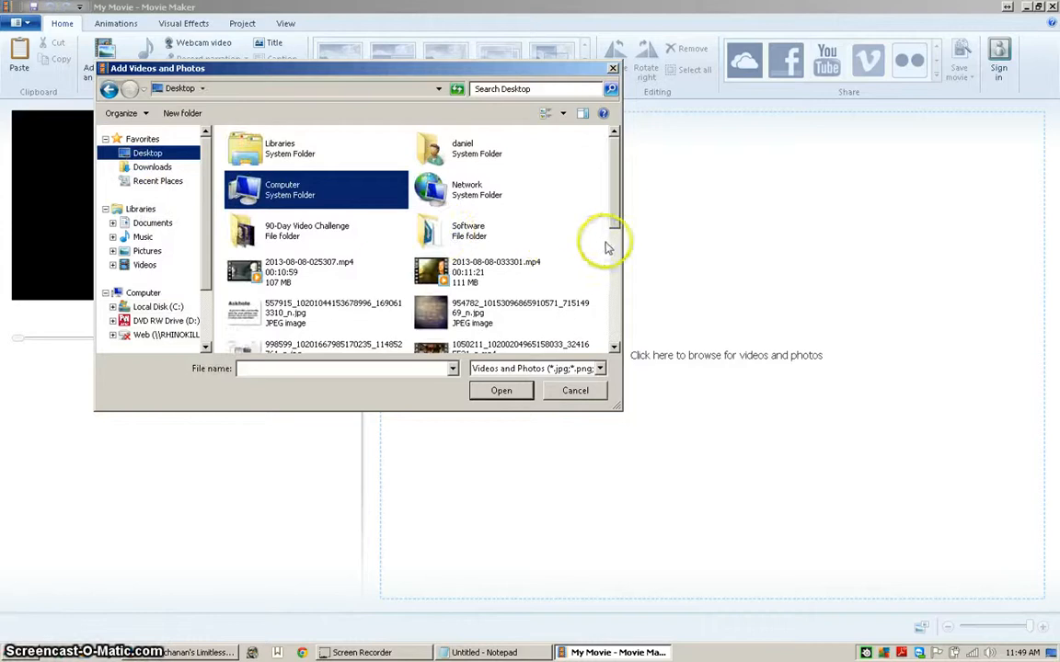
pyautogui.moveTo(614, 196); pyautogui.dragTo(598, 269)
pyautogui.click(502, 269)
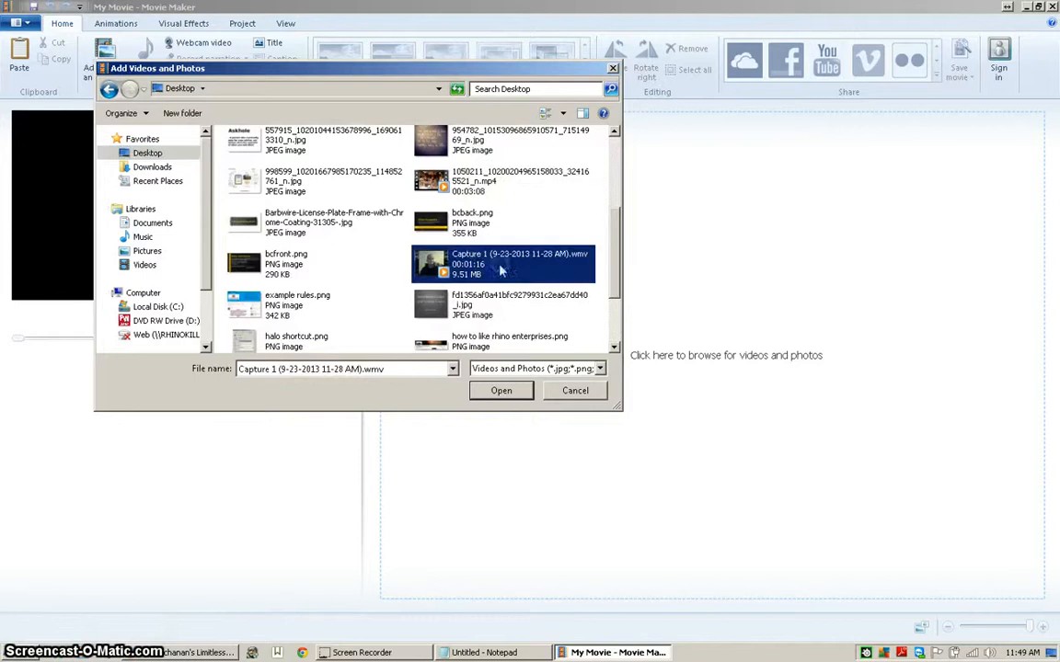
pyautogui.click(501, 390)
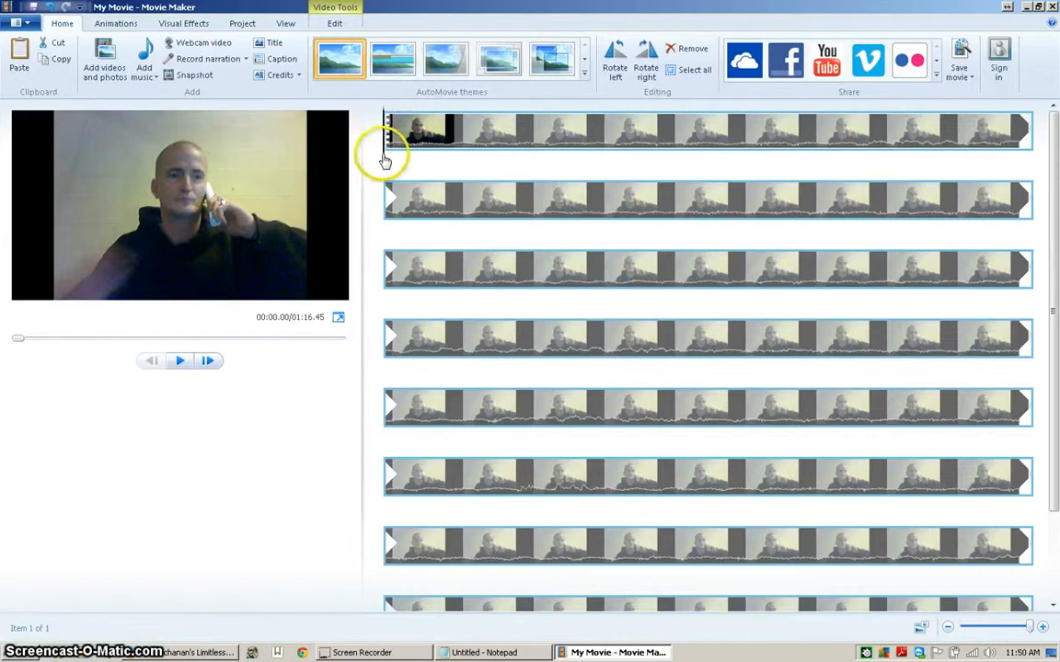
# Scrub the playhead through the opening seconds of the video clip and return it to the start
pyautogui.moveTo(394, 160); pyautogui.dragTo(742, 169)
pyautogui.moveTo(616, 151); pyautogui.dragTo(548, 146)
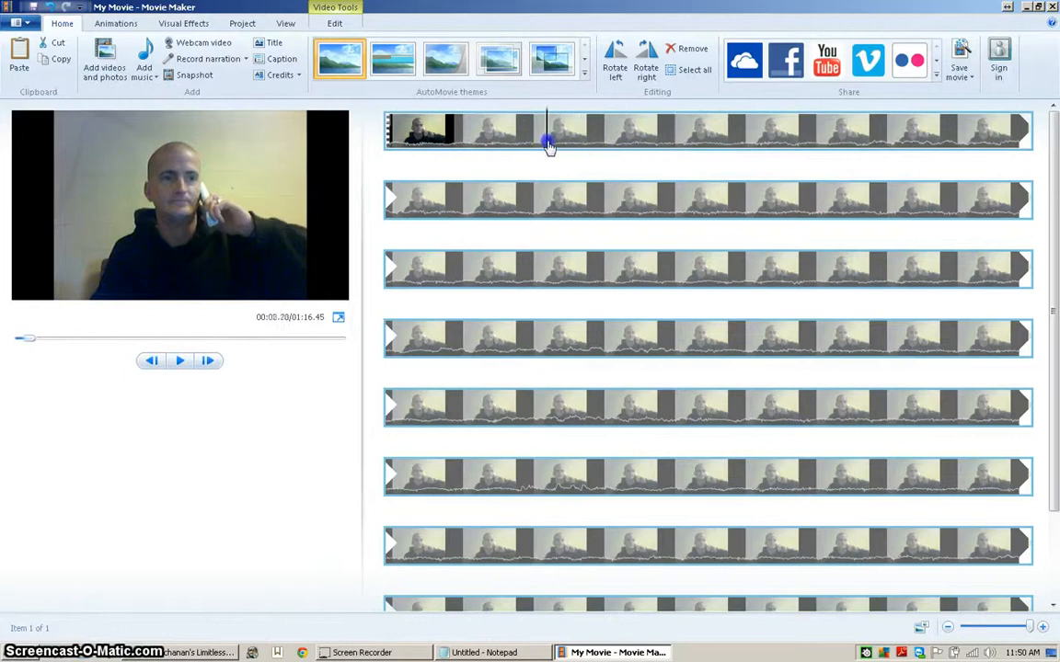
pyautogui.moveTo(475, 143); pyautogui.dragTo(378, 147)
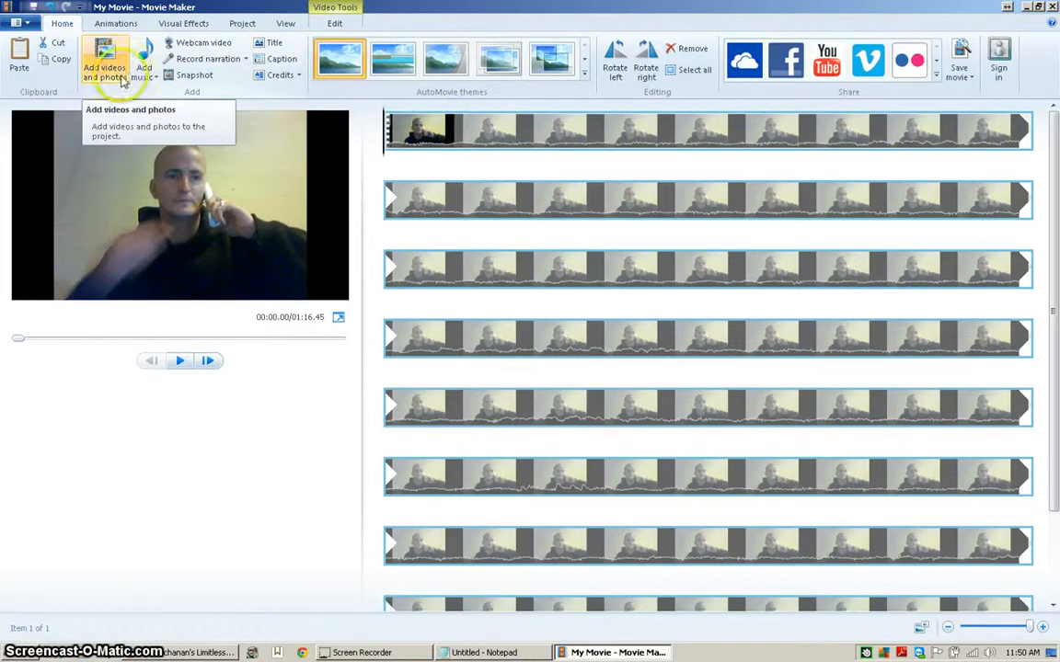
# Try adding the Eeyore picture from the Pictures library to the project, then undo the addition
pyautogui.click(107, 65)
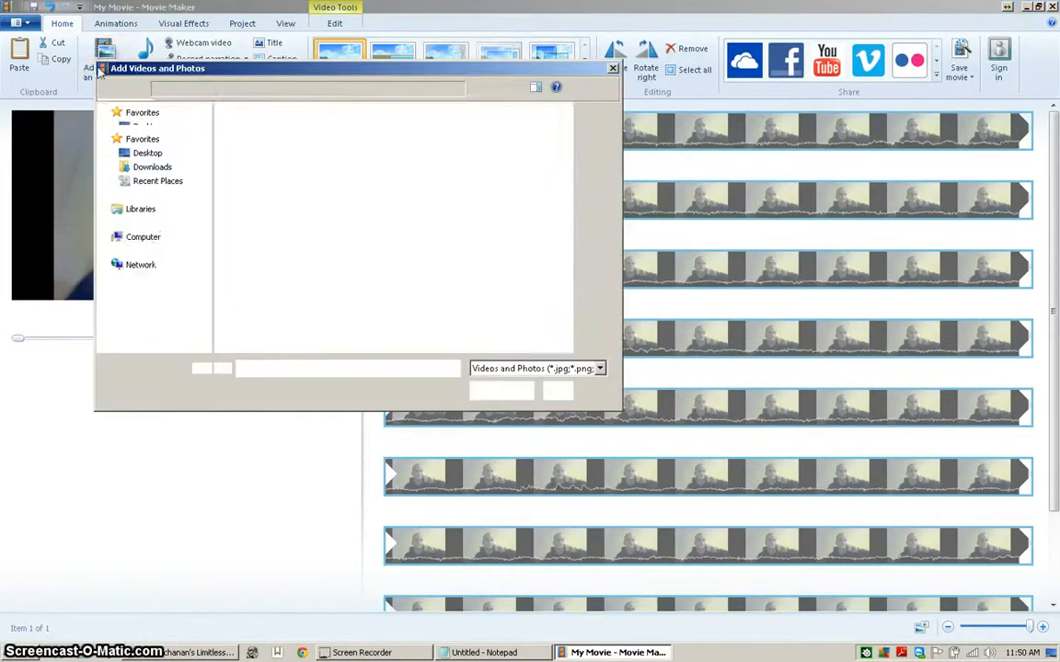
pyautogui.click(146, 251)
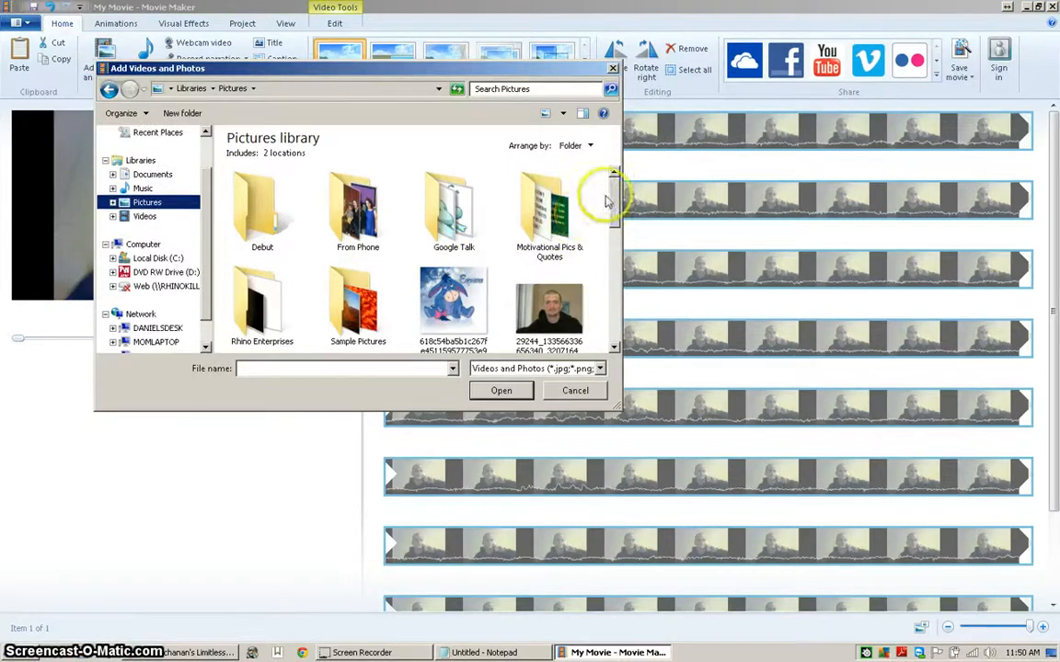
pyautogui.moveTo(616, 225); pyautogui.dragTo(611, 254)
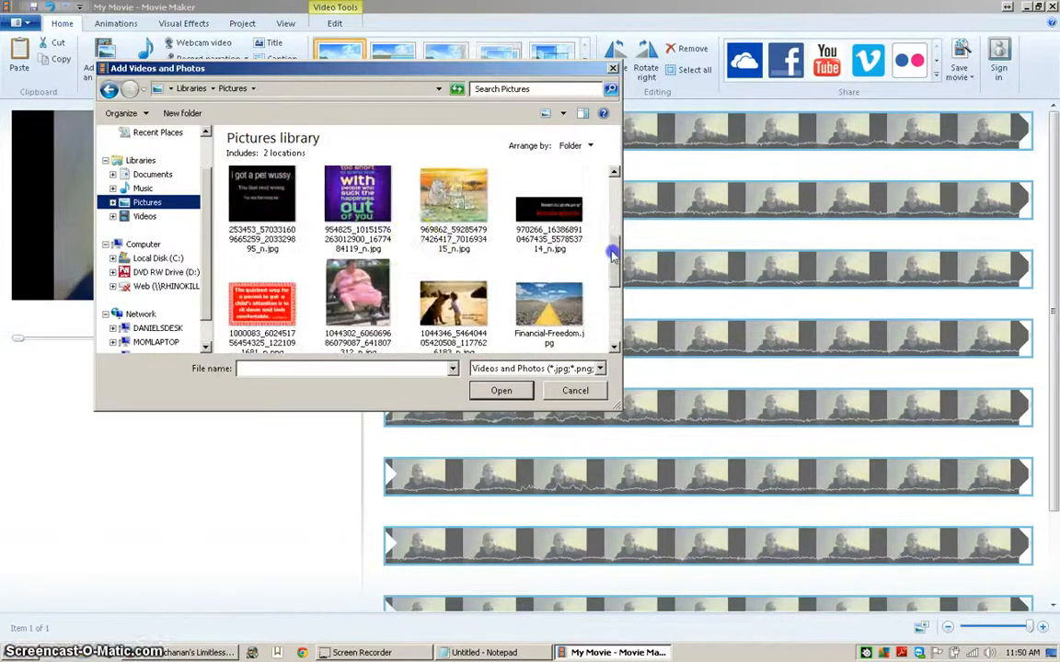
pyautogui.click(615, 203)
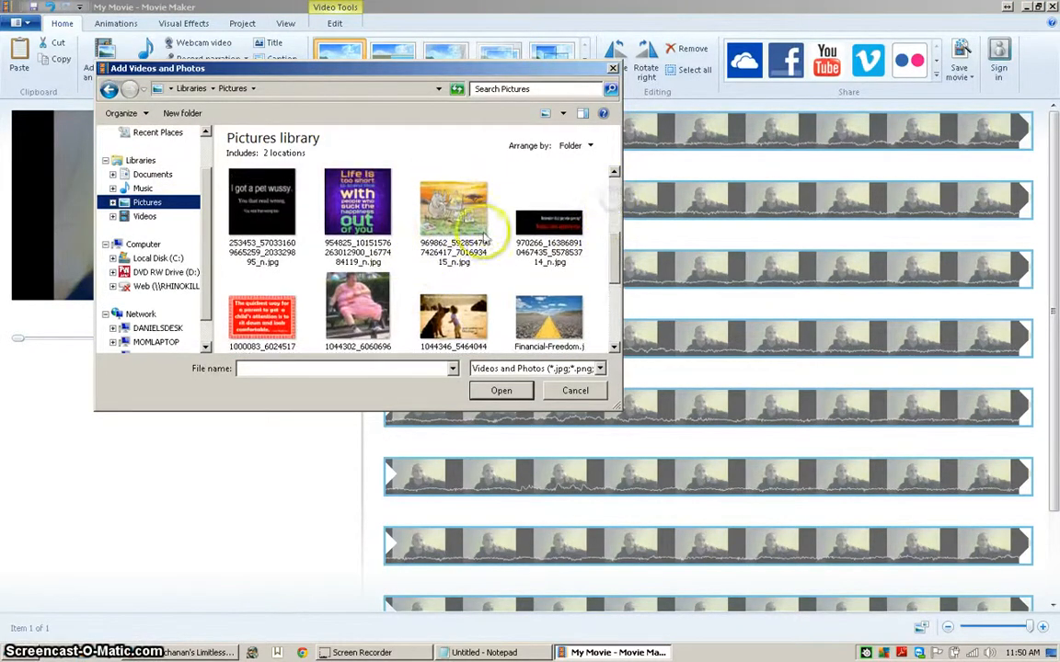
pyautogui.click(615, 253)
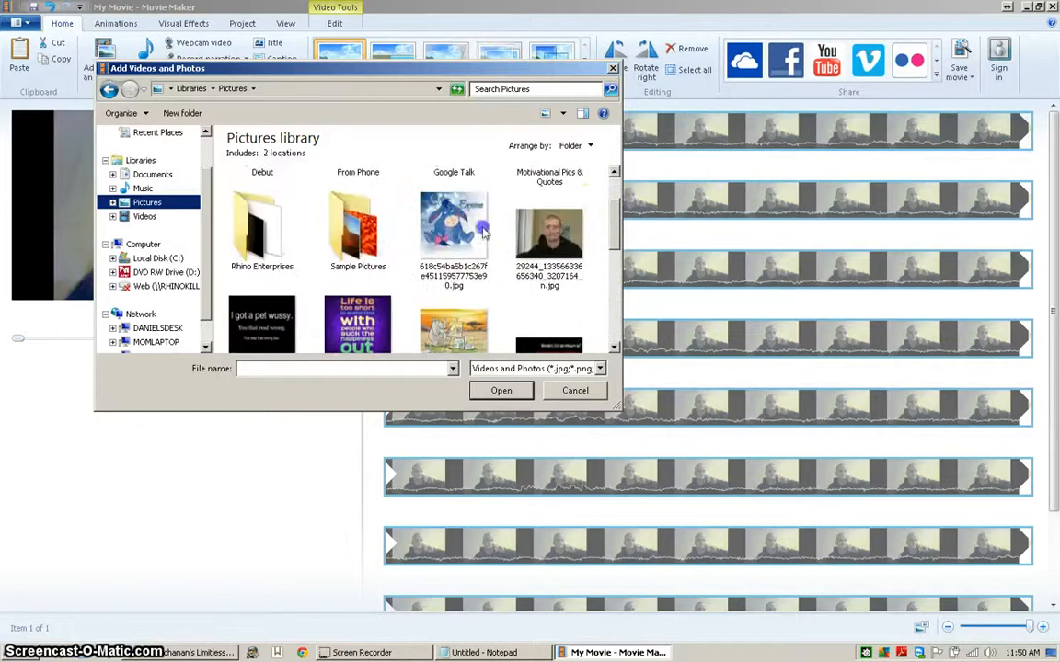
pyautogui.click(480, 232)
pyautogui.click(500, 391)
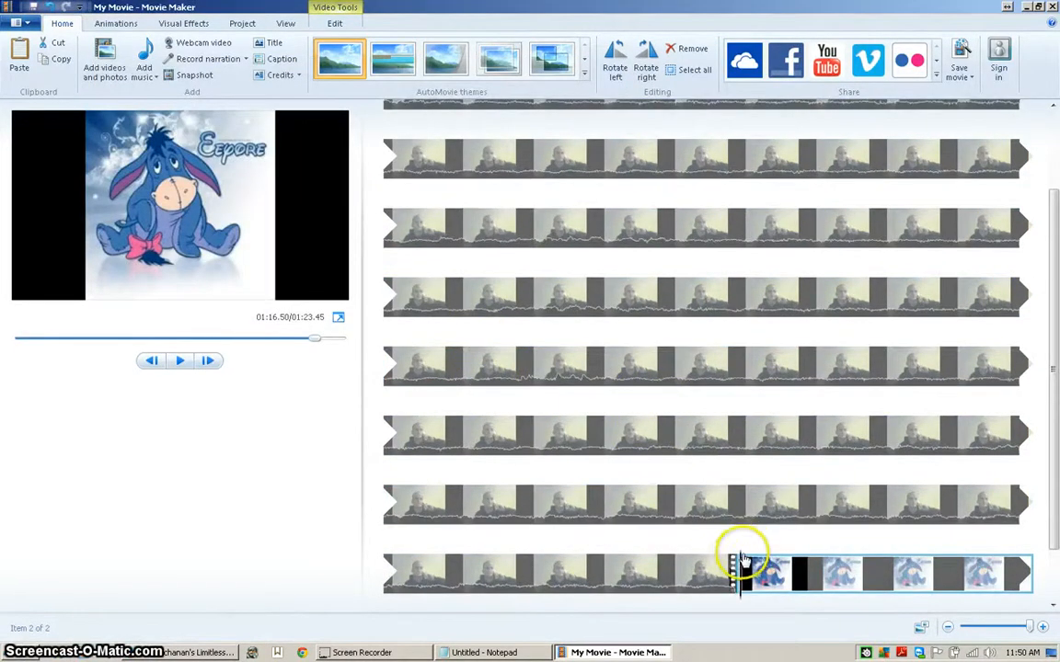
pyautogui.click(48, 7)
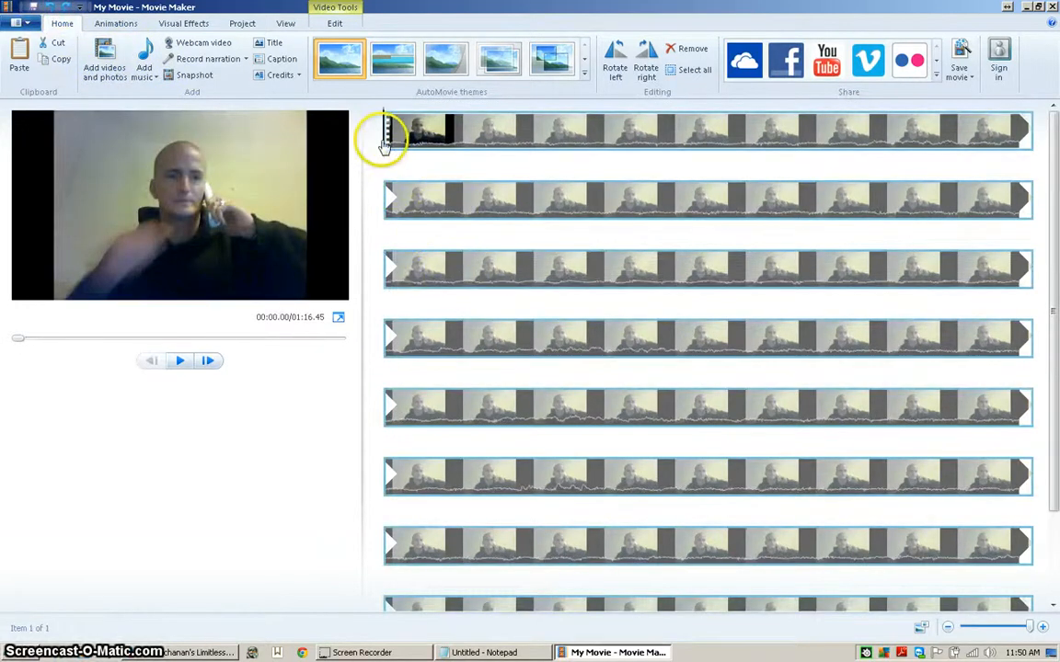
# Add the Eeyore picture from the Pictures library and move it ahead of the video clip
pyautogui.click(104, 59)
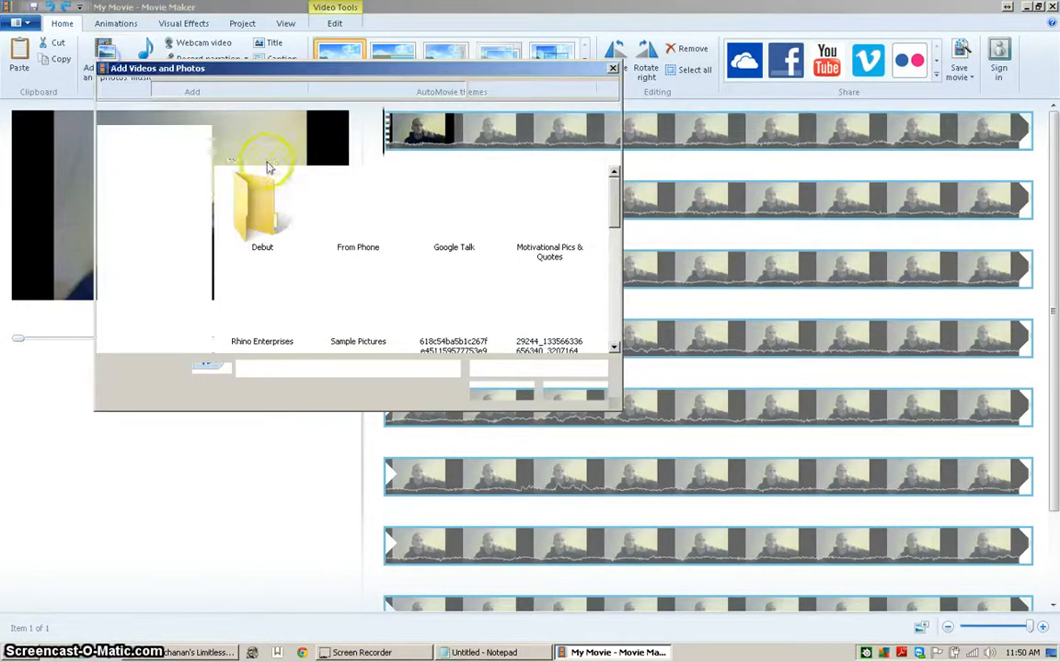
pyautogui.click(453, 299)
pyautogui.click(501, 390)
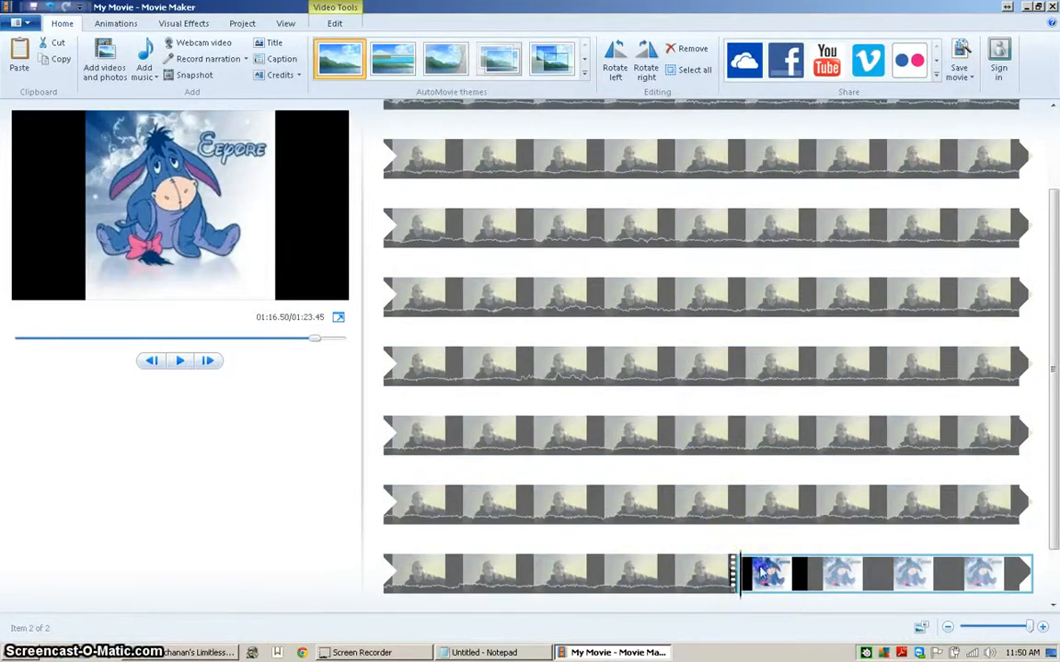
pyautogui.moveTo(559, 139); pyautogui.dragTo(478, 108)
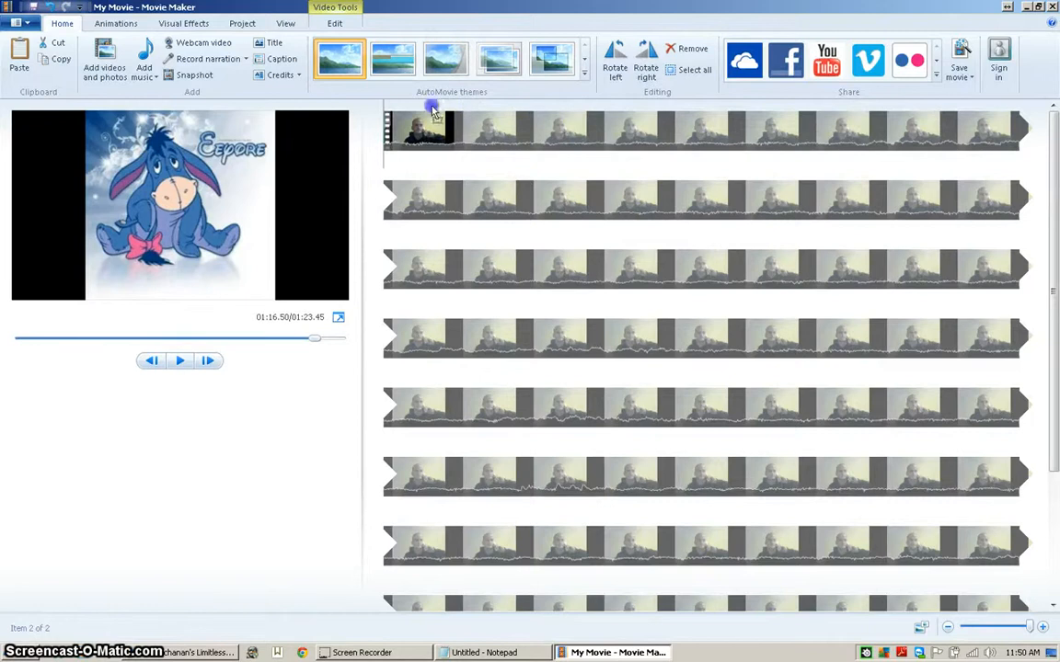
pyautogui.moveTo(387, 120); pyautogui.dragTo(388, 121)
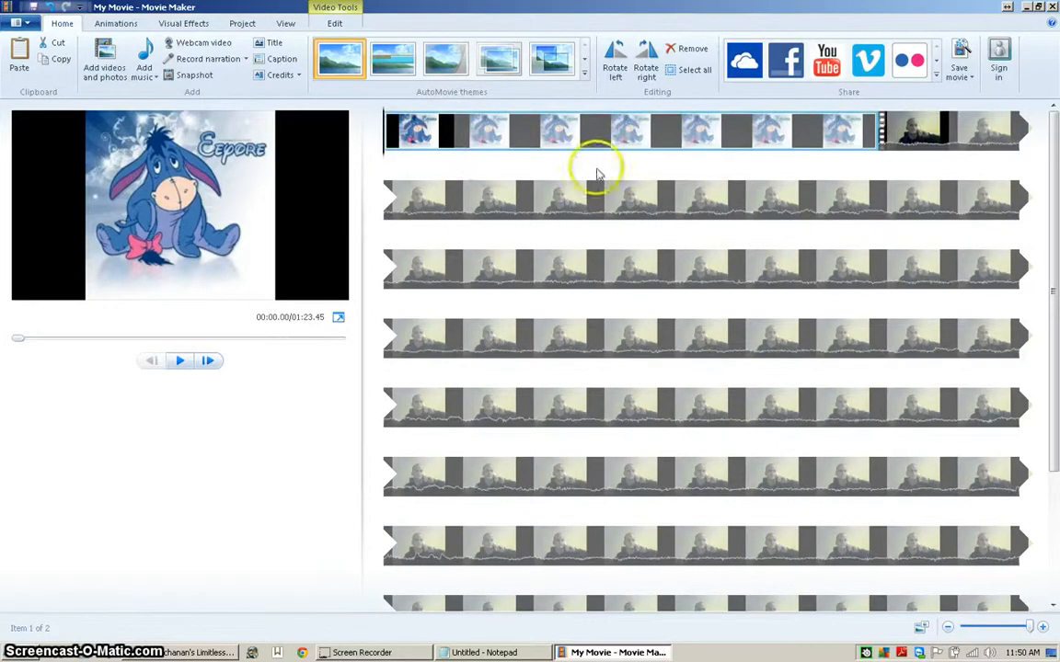
# Set the Eeyore picture's duration to 2.00 seconds and check where it meets the video clip
pyautogui.click(669, 143)
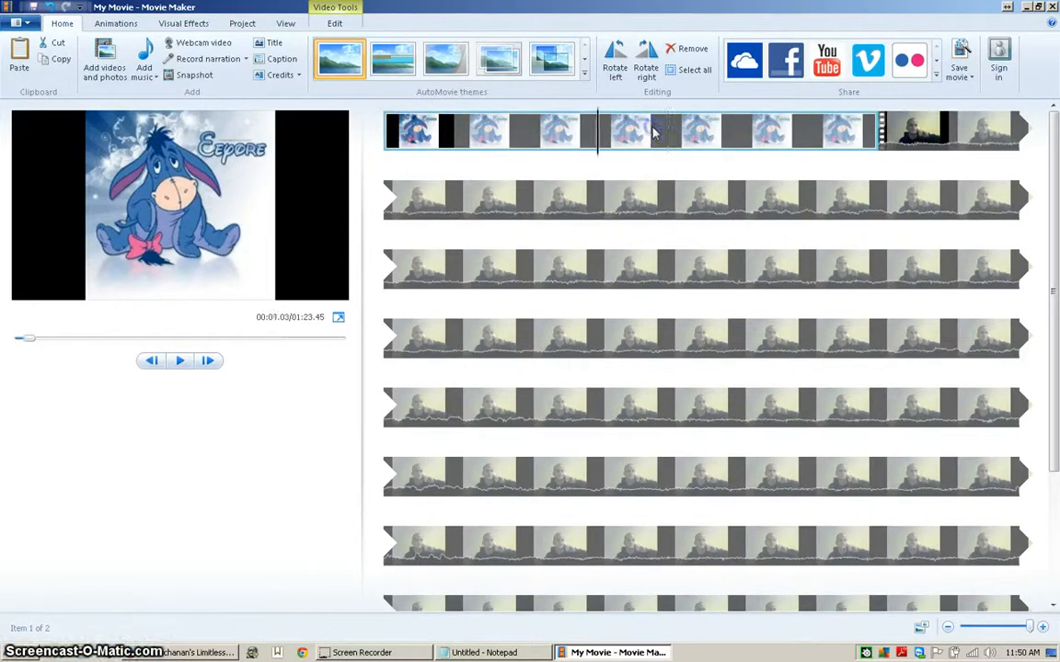
pyautogui.doubleClick(654, 134)
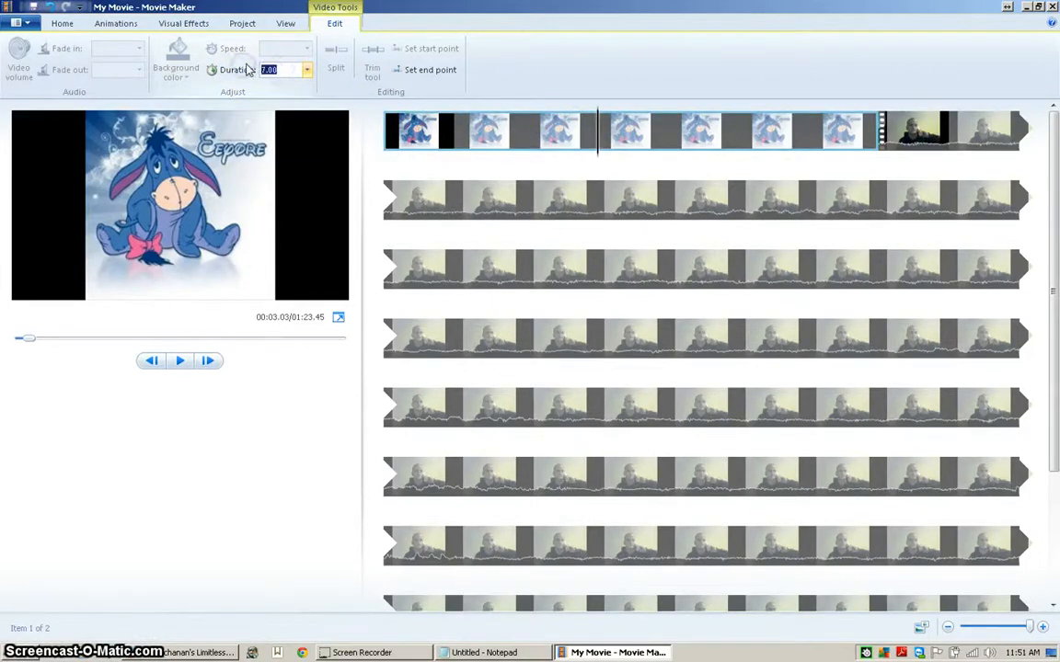
pyautogui.write('2')
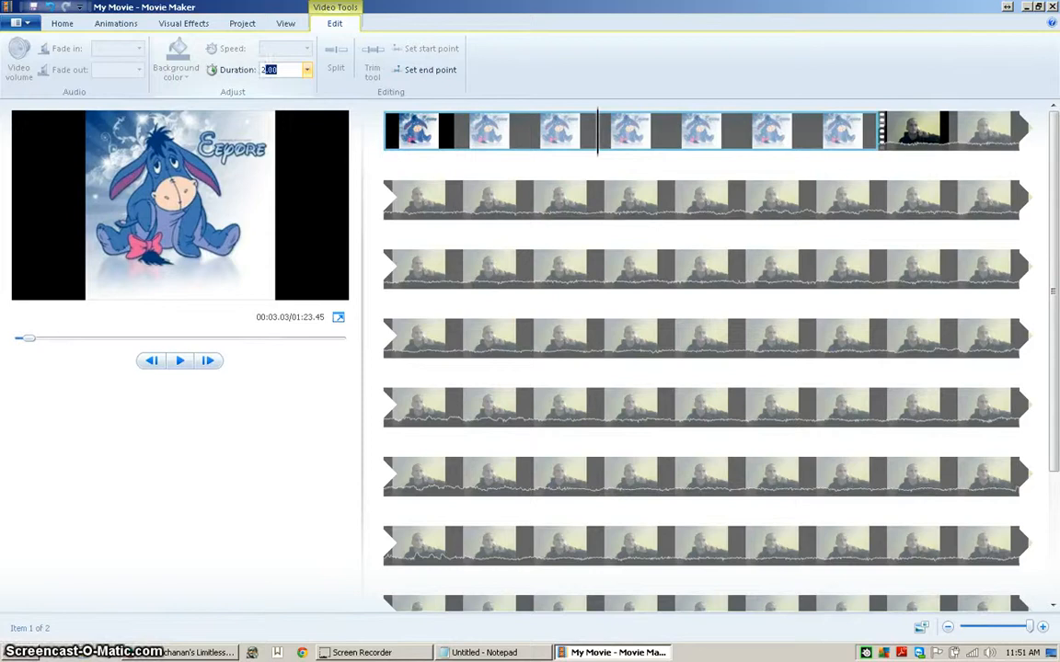
pyautogui.press('Return')
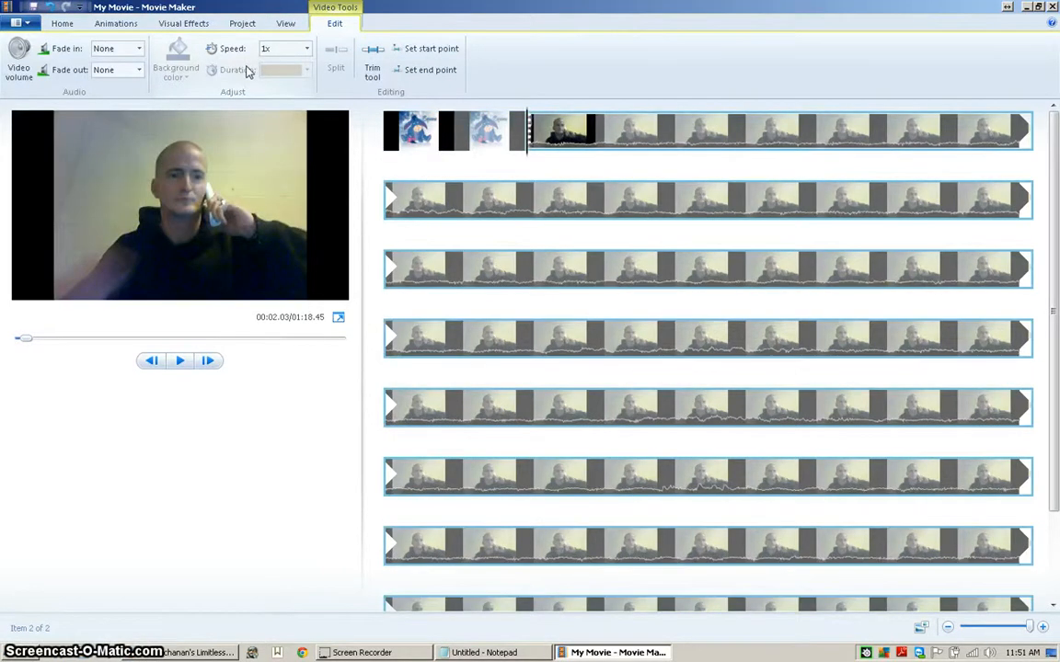
pyautogui.click(408, 143)
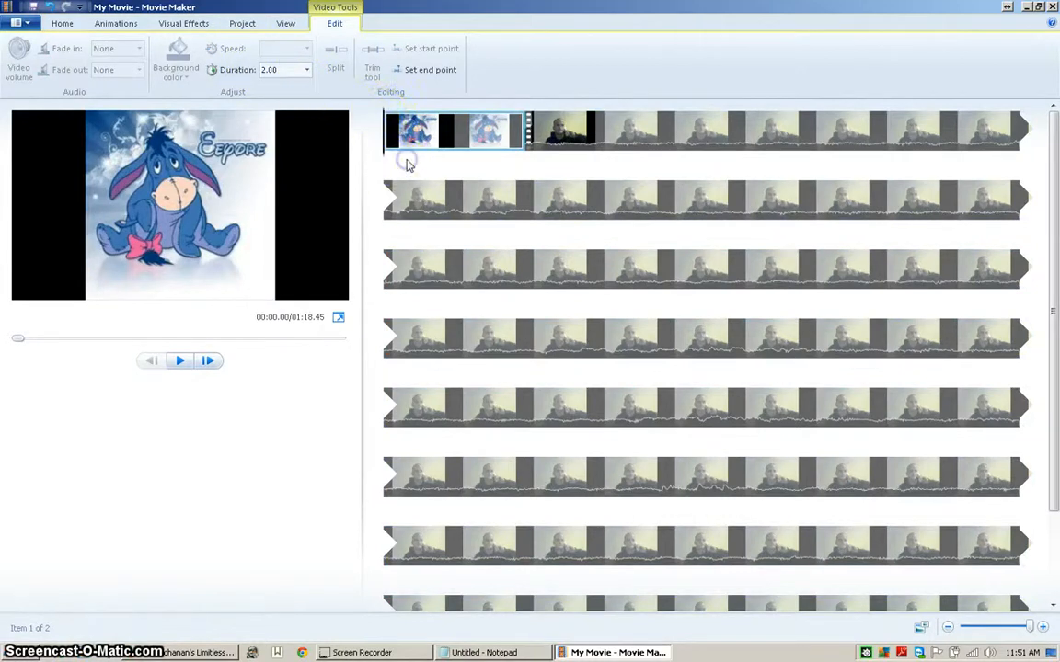
pyautogui.click(551, 135)
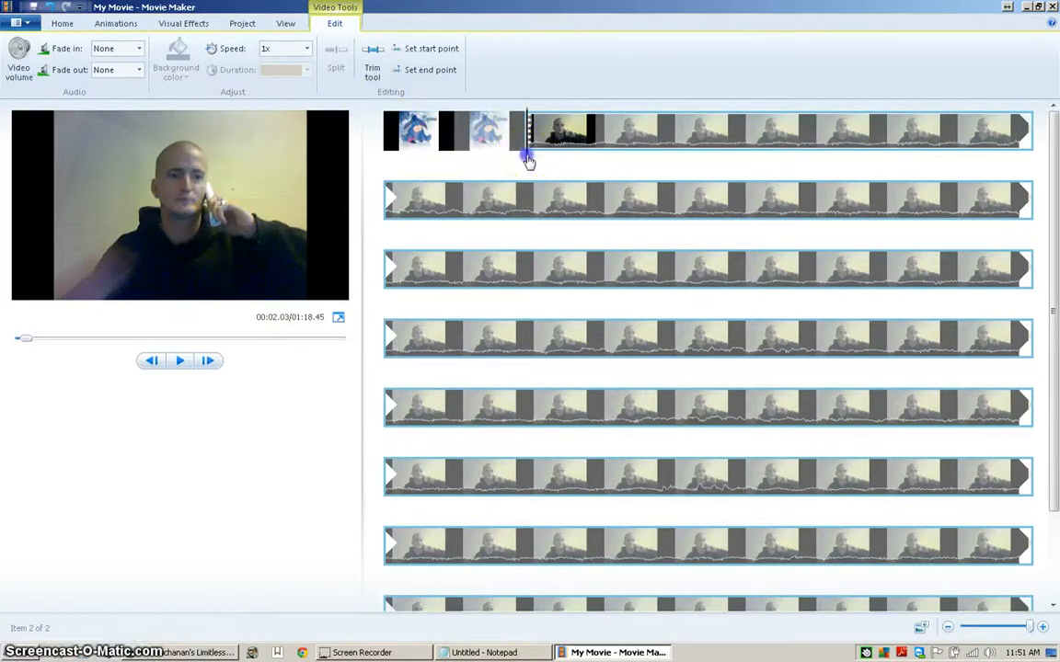
# Add a title screen ahead of the Eeyore picture and replace its text with "This is how to edit videos"
pyautogui.click(414, 142)
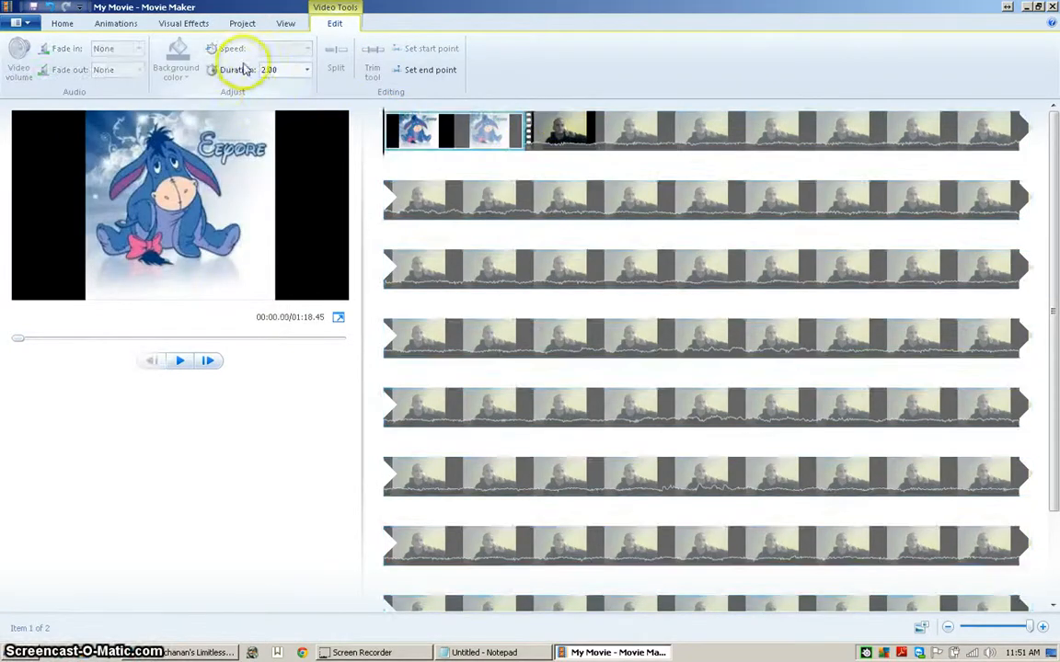
pyautogui.click(62, 23)
pyautogui.click(269, 44)
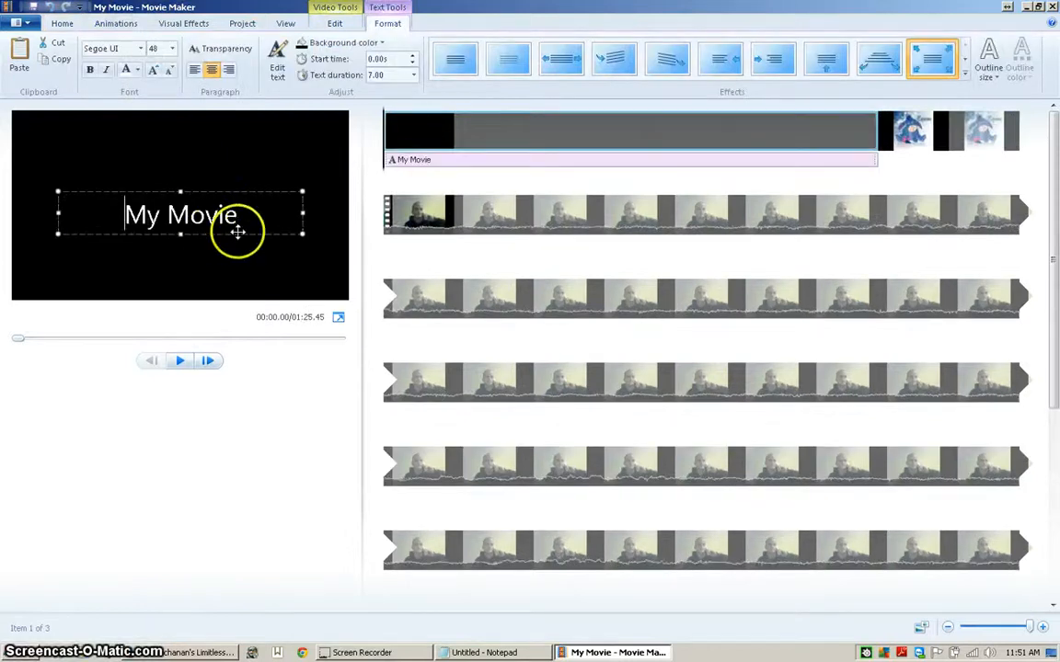
pyautogui.moveTo(237, 221); pyautogui.dragTo(87, 218)
pyautogui.write('This is')
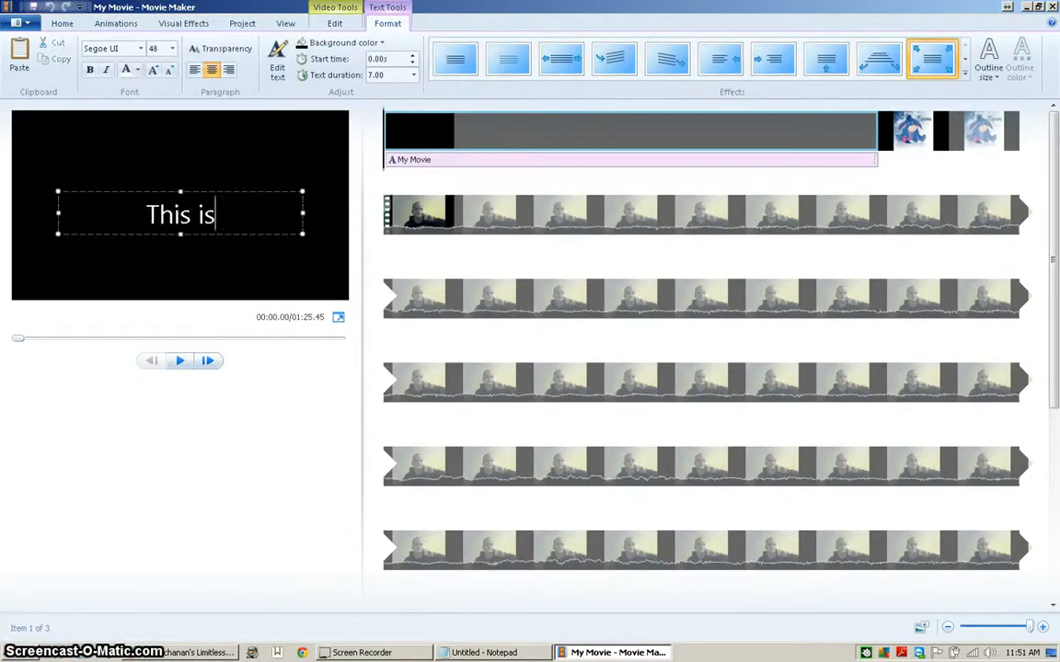
pyautogui.write(' how to edit vi')
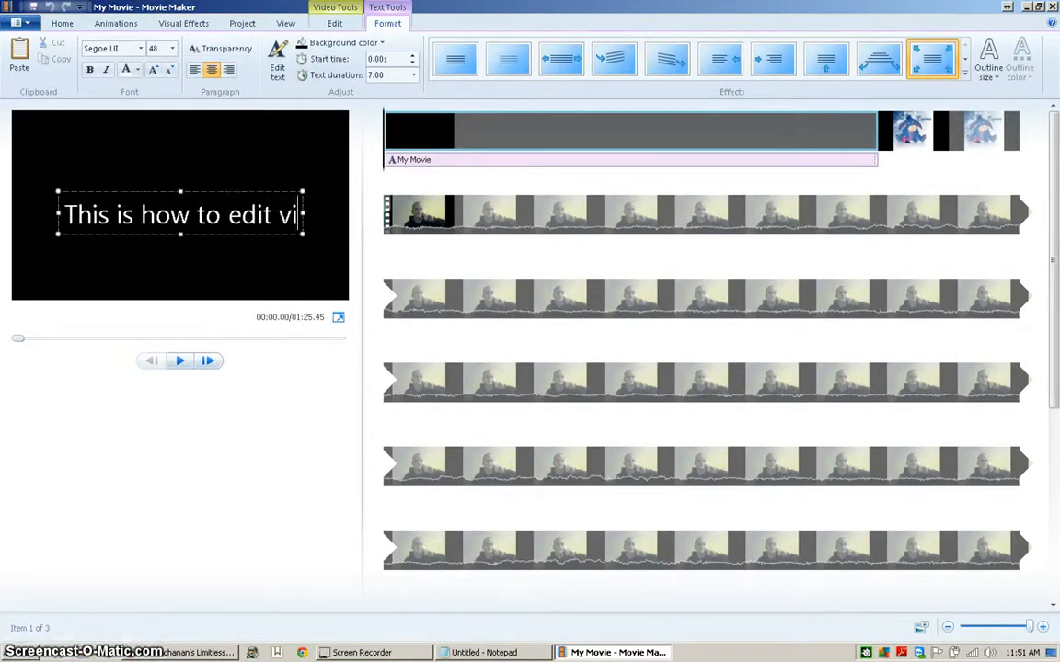
pyautogui.write('deos')
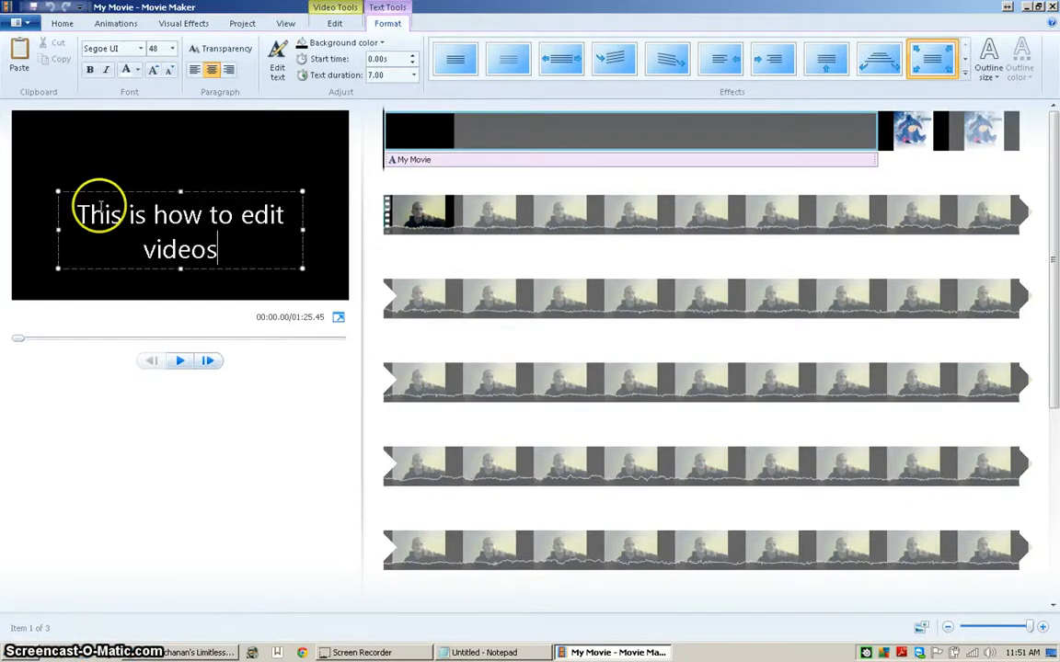
# Reposition the title's text box within the frame and widen it so the text fits on one line
pyautogui.moveTo(160, 192); pyautogui.dragTo(127, 170)
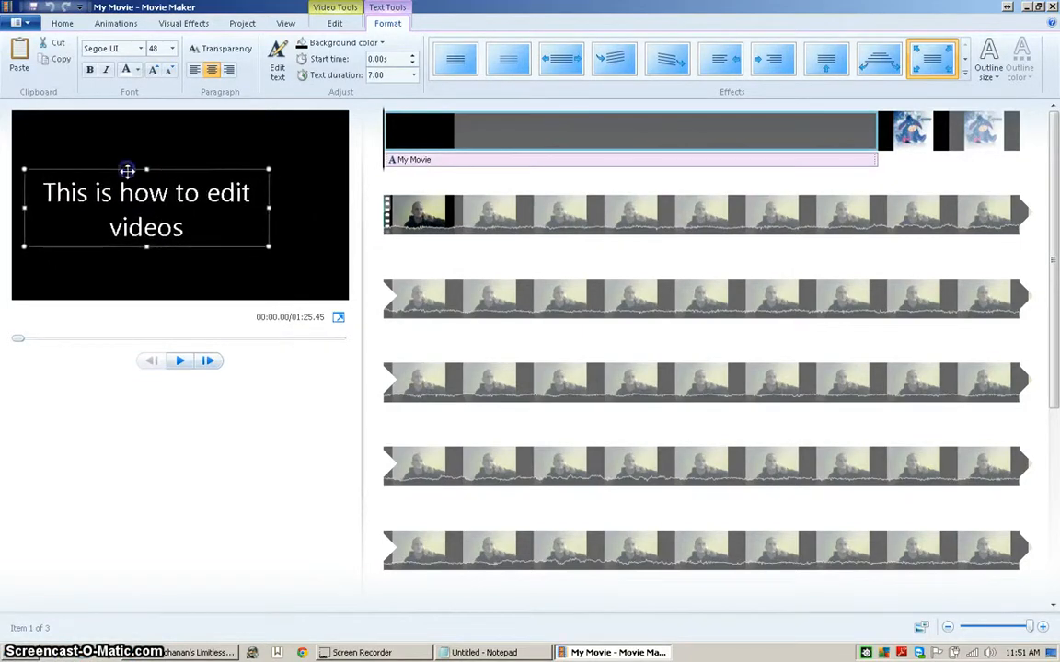
pyautogui.moveTo(267, 207); pyautogui.dragTo(333, 206)
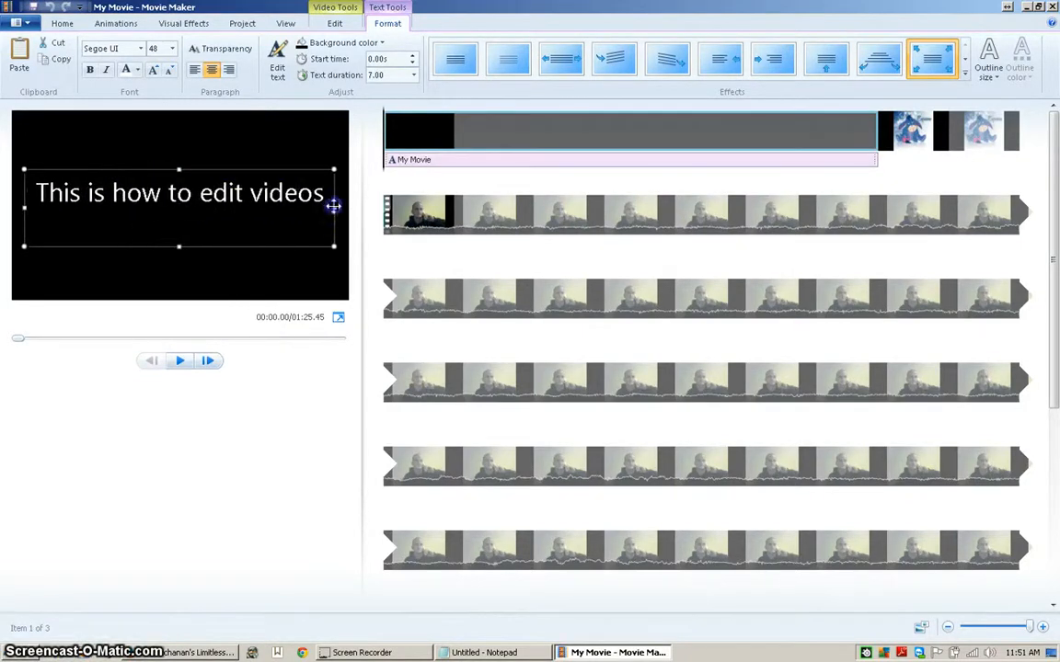
pyautogui.moveTo(253, 172); pyautogui.dragTo(254, 178)
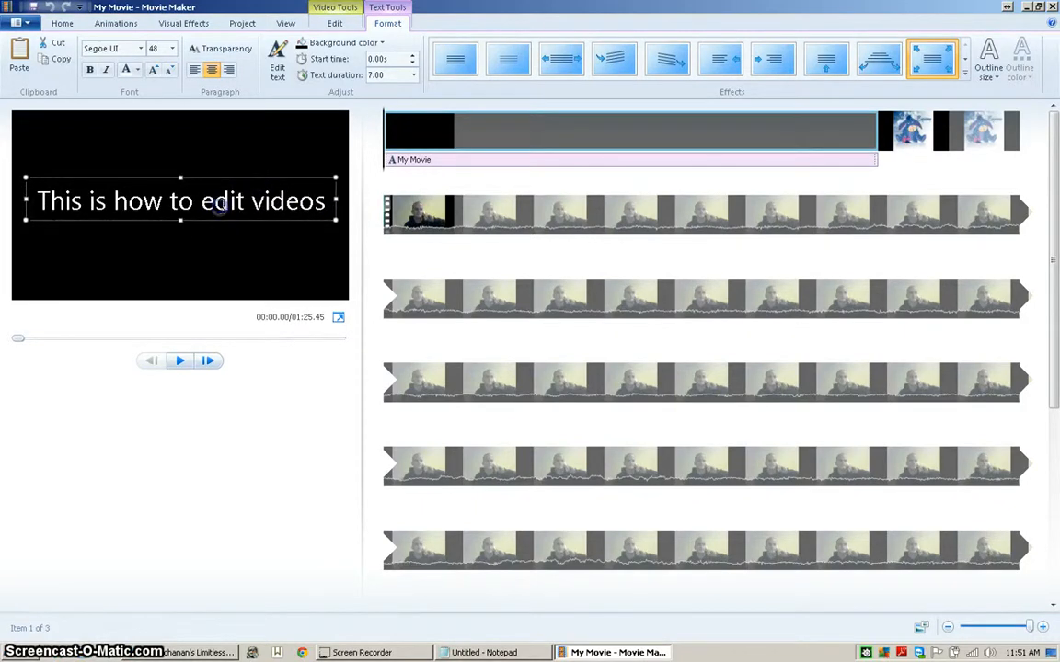
# Change the font of the whole title text to Venus Rising
pyautogui.doubleClick(221, 203)
pyautogui.hotkey('ctrl', 'a')
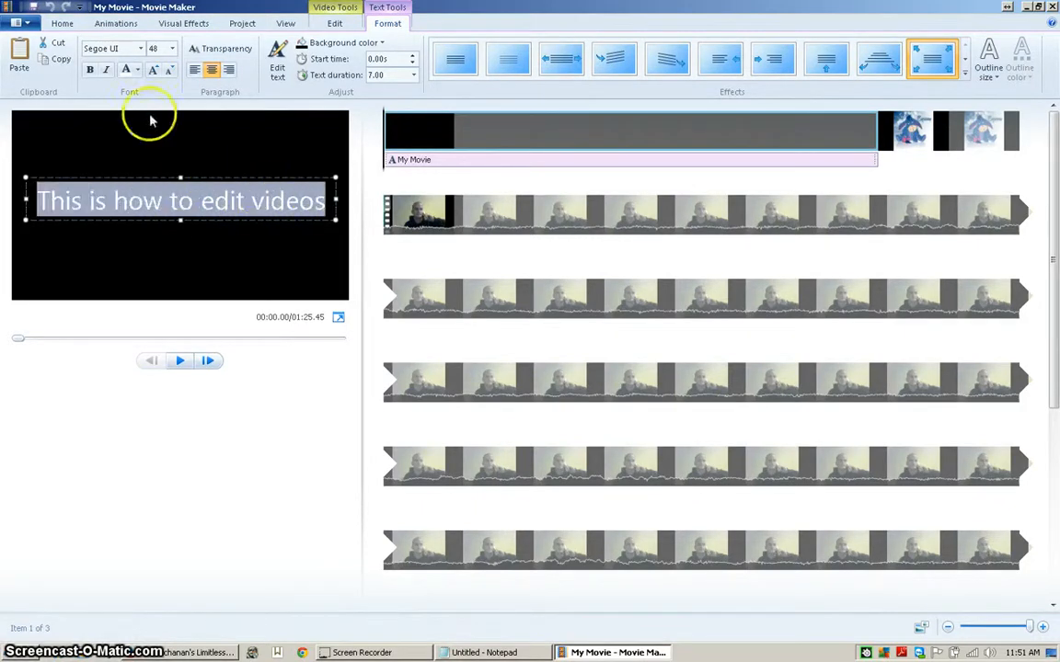
pyautogui.click(140, 49)
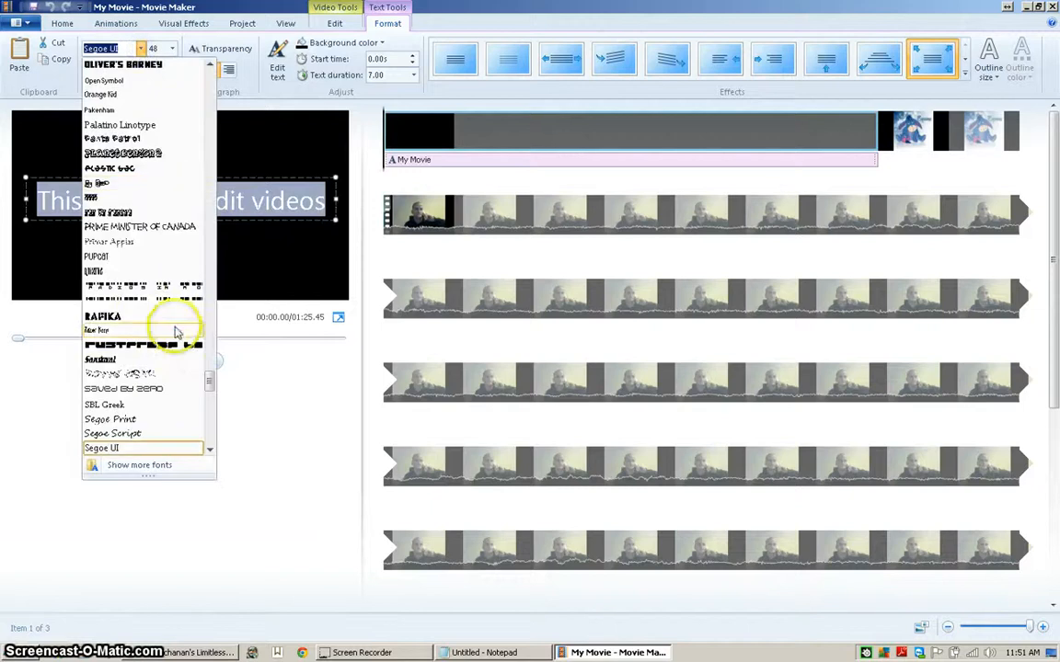
pyautogui.moveTo(211, 380); pyautogui.dragTo(211, 424)
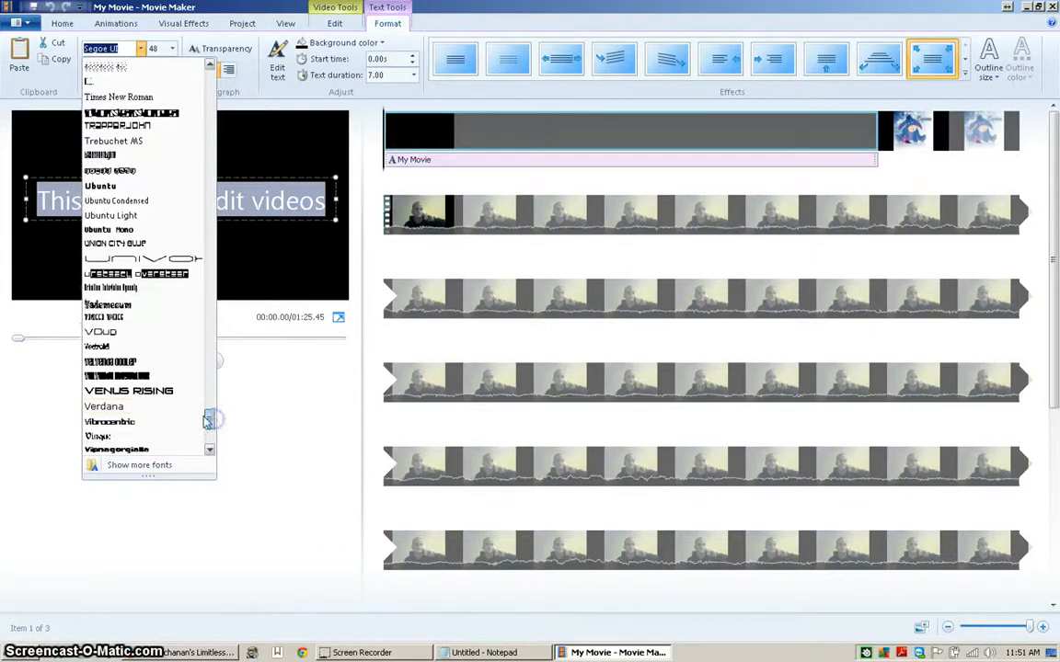
pyautogui.click(168, 393)
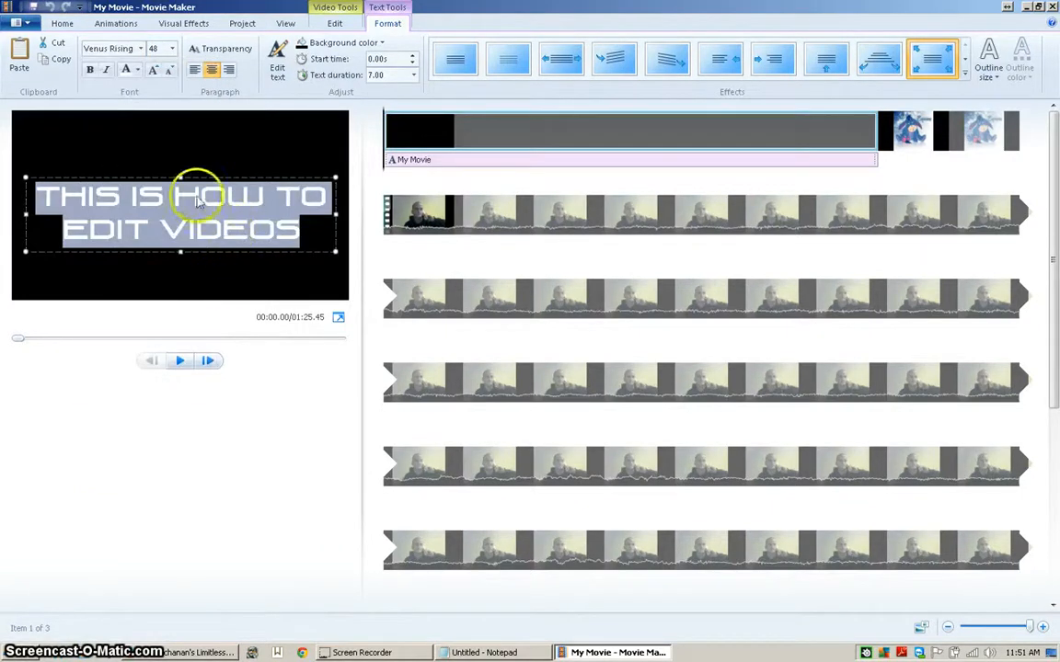
# Try red on the title text, and settle on yellow as its colour
pyautogui.click(137, 70)
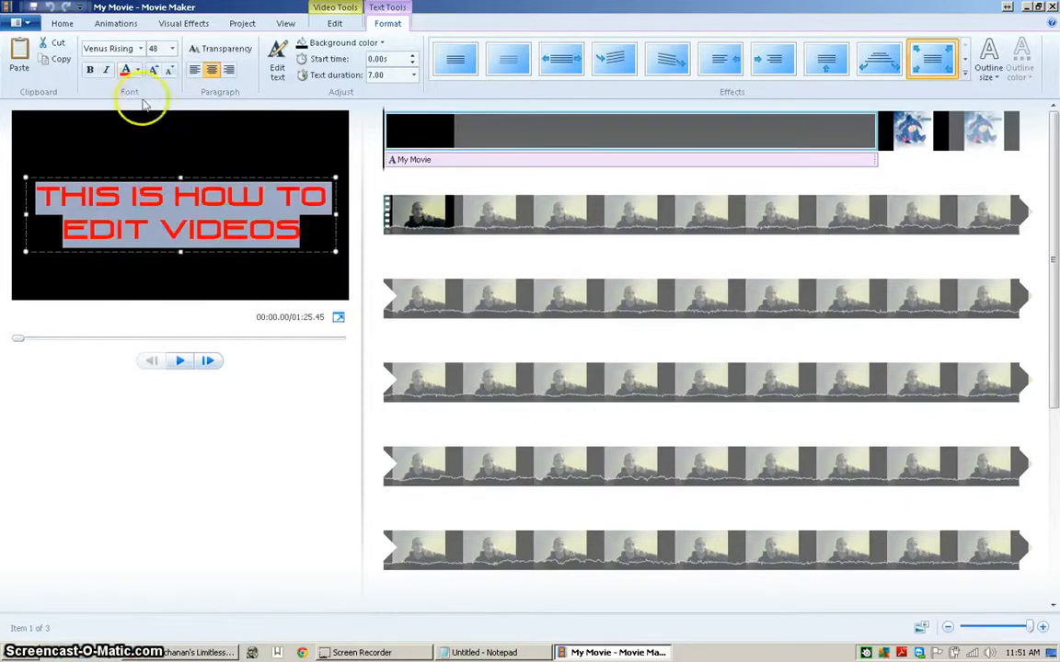
pyautogui.click(135, 74)
pyautogui.click(139, 134)
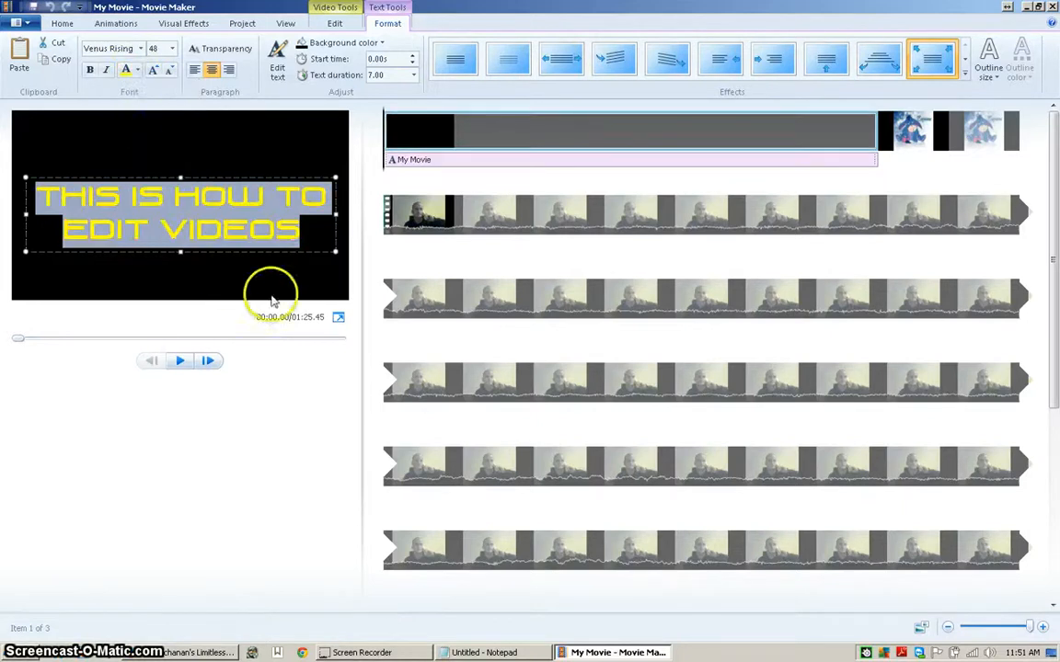
pyautogui.click(307, 274)
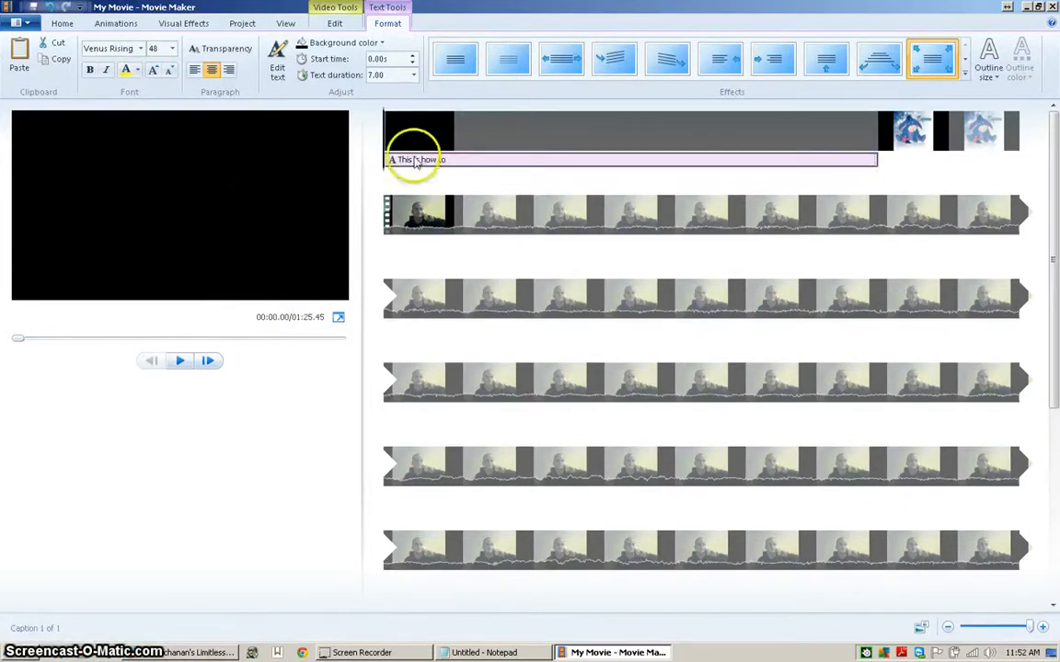
# Set the durations of the title text and its black background clip to 2.00 seconds each
pyautogui.click(431, 135)
pyautogui.click(428, 163)
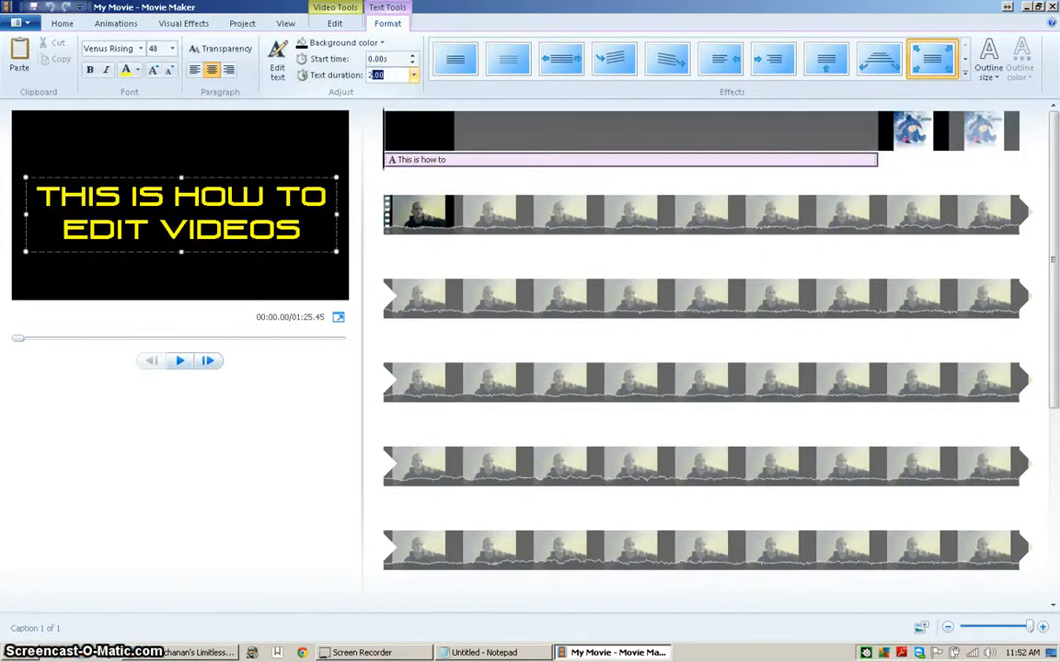
pyautogui.press('Return')
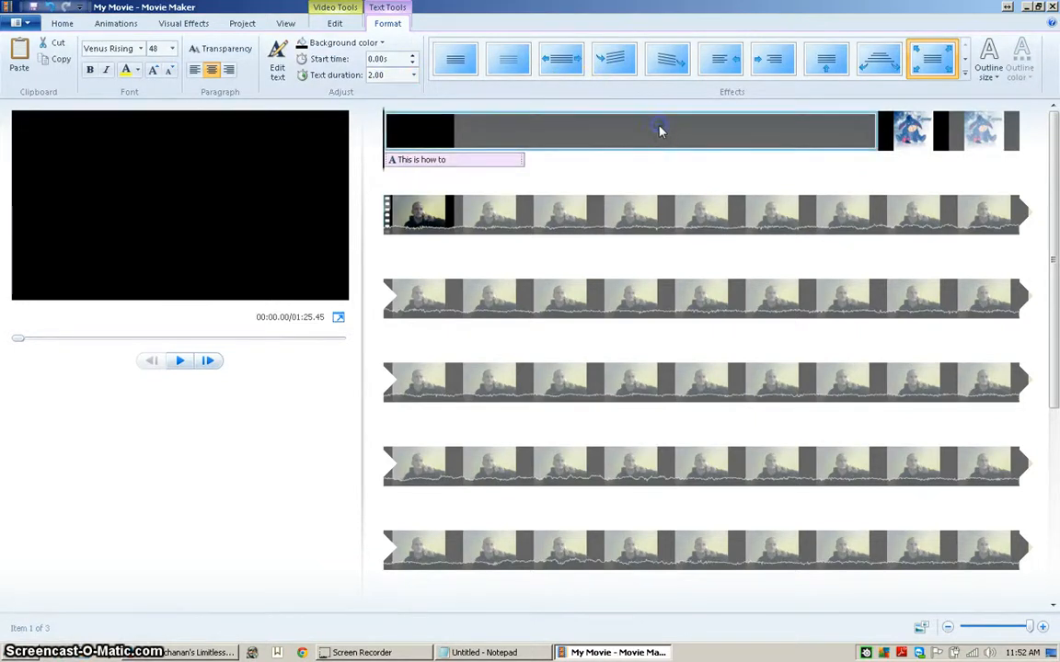
pyautogui.click(597, 129)
pyautogui.click(306, 70)
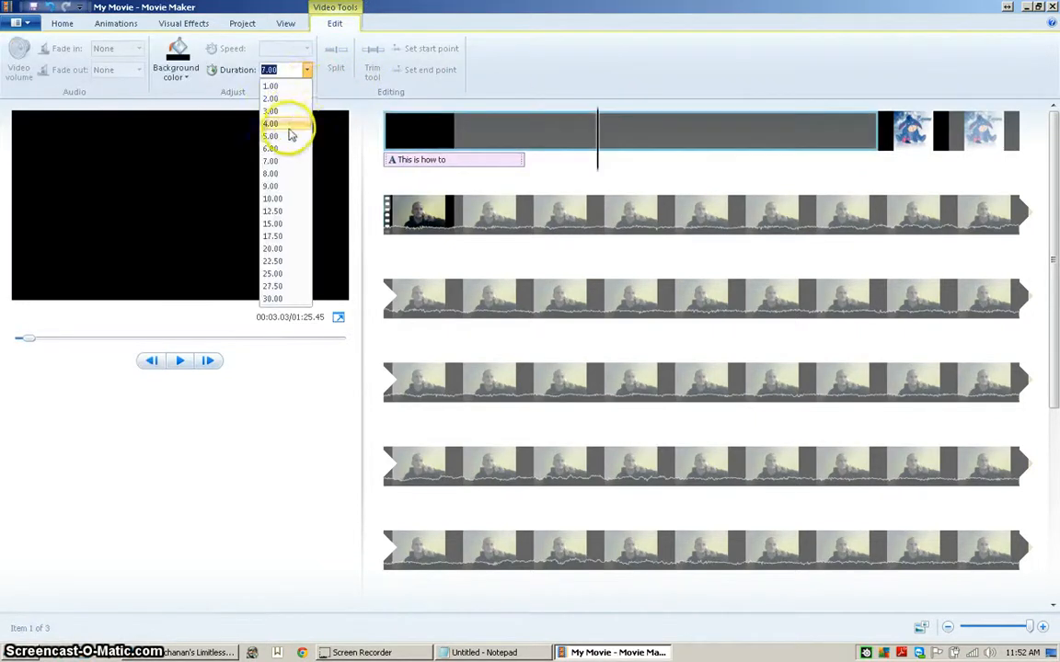
pyautogui.click(276, 99)
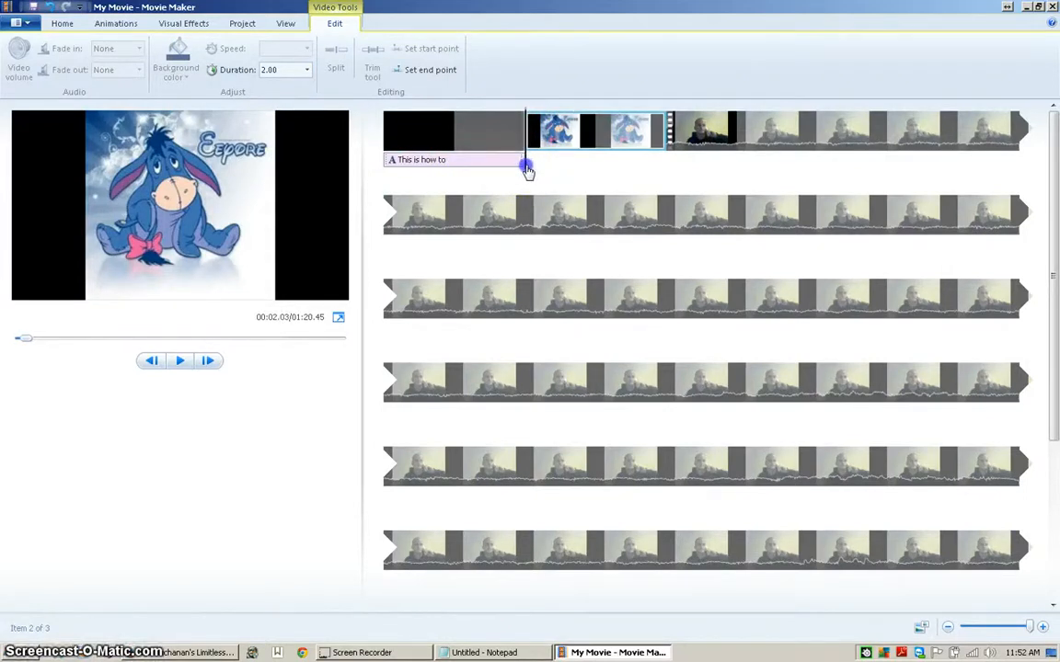
# Preview transitions such as Circle, Checkerboard, Dissolve and Crossfade between the title screen and the Eeyore picture
pyautogui.click(129, 25)
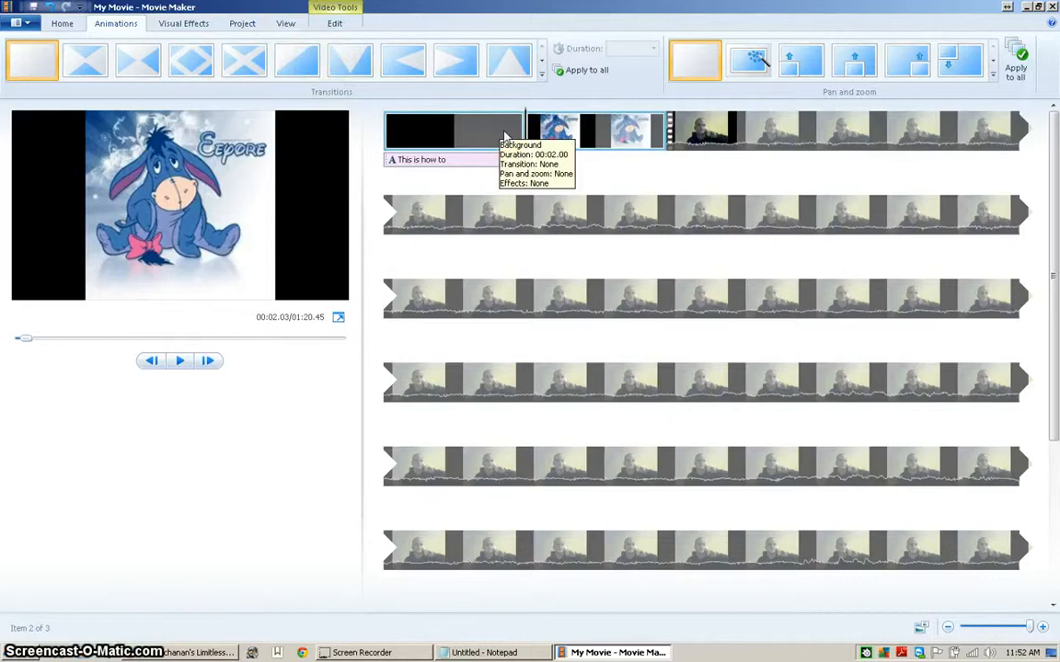
pyautogui.click(553, 131)
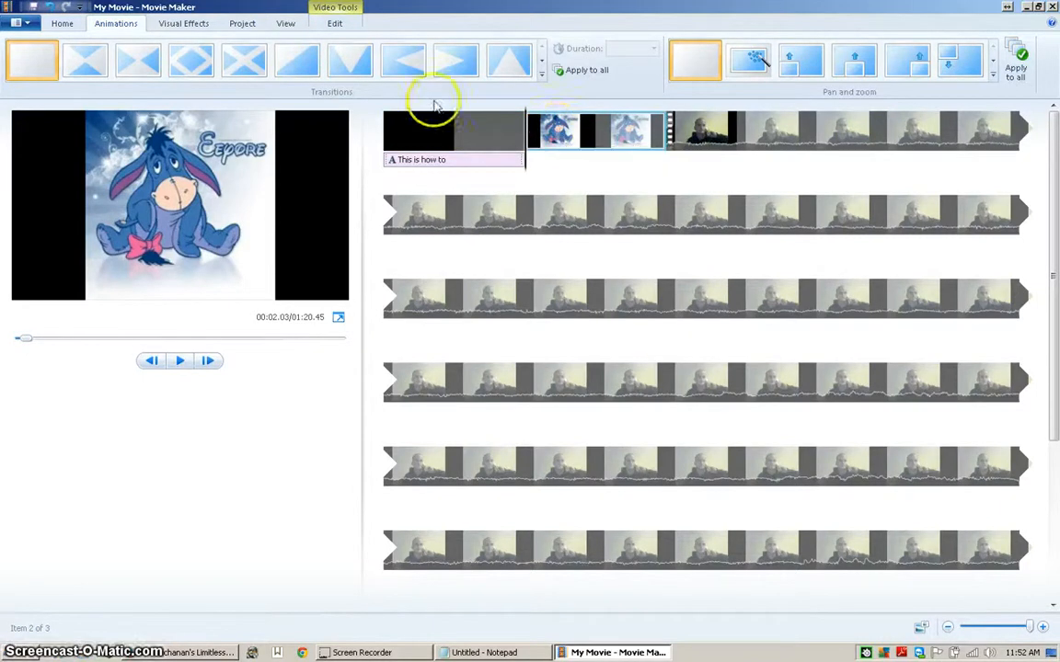
pyautogui.click(542, 60)
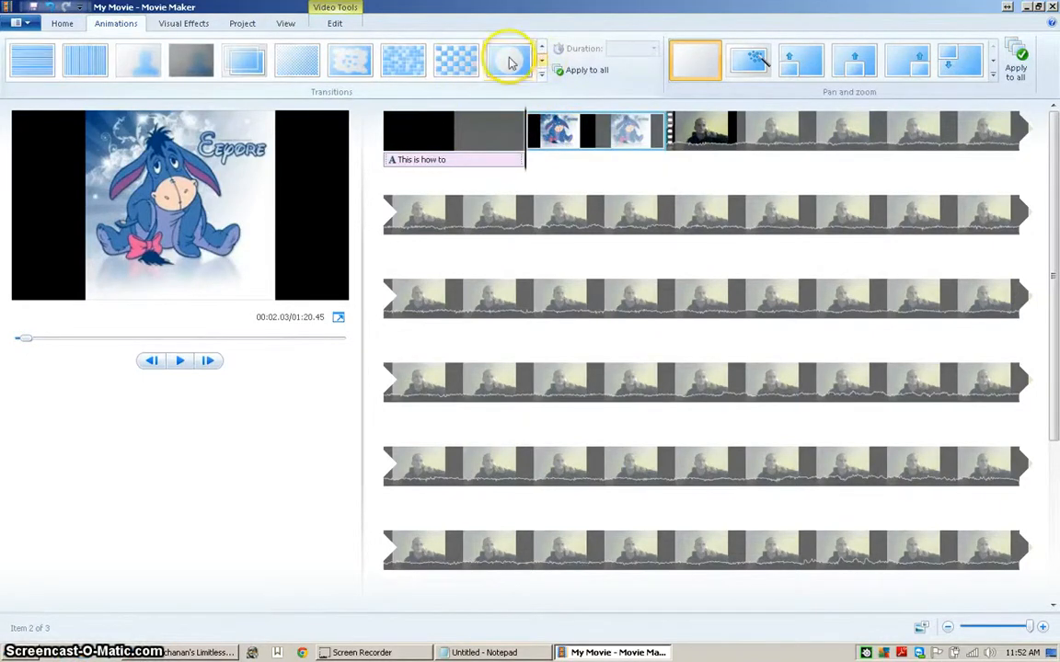
pyautogui.click(511, 61)
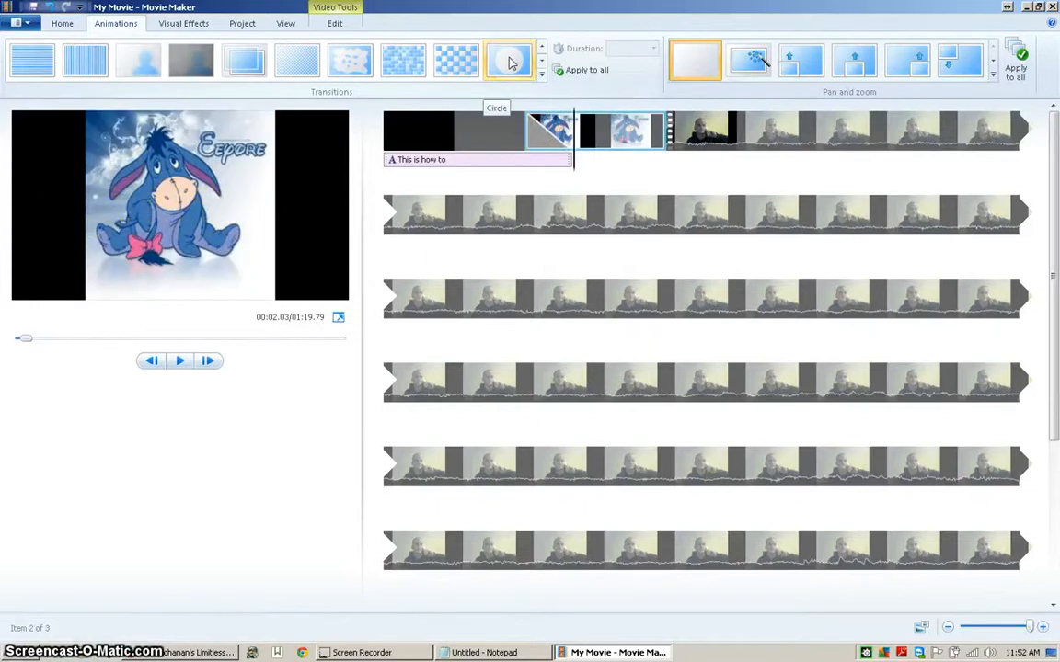
pyautogui.click(471, 58)
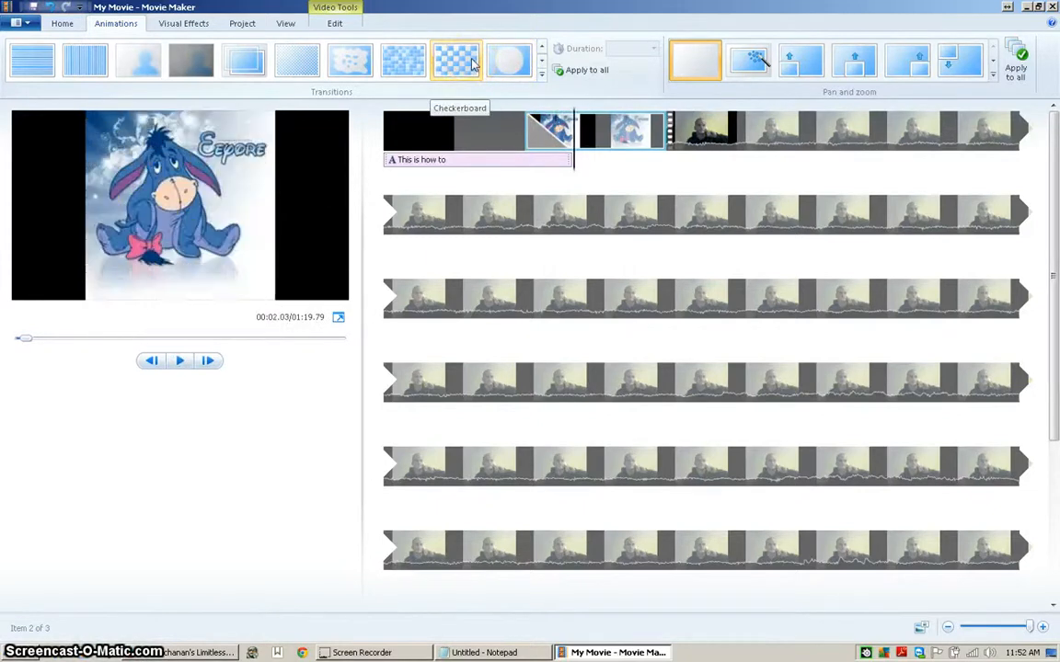
pyautogui.click(402, 60)
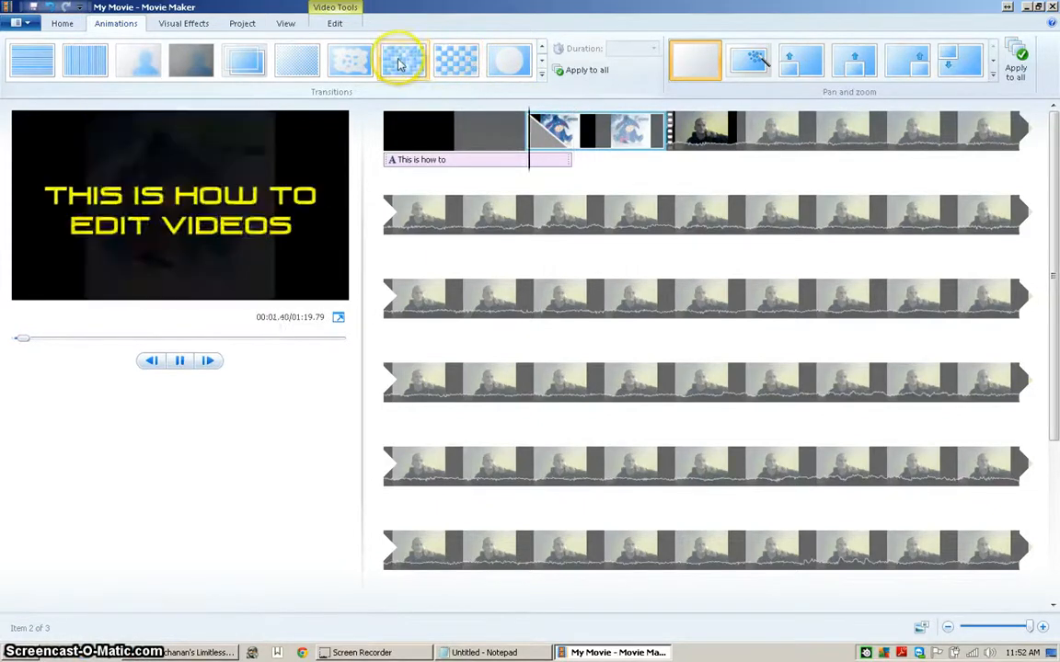
pyautogui.click(349, 61)
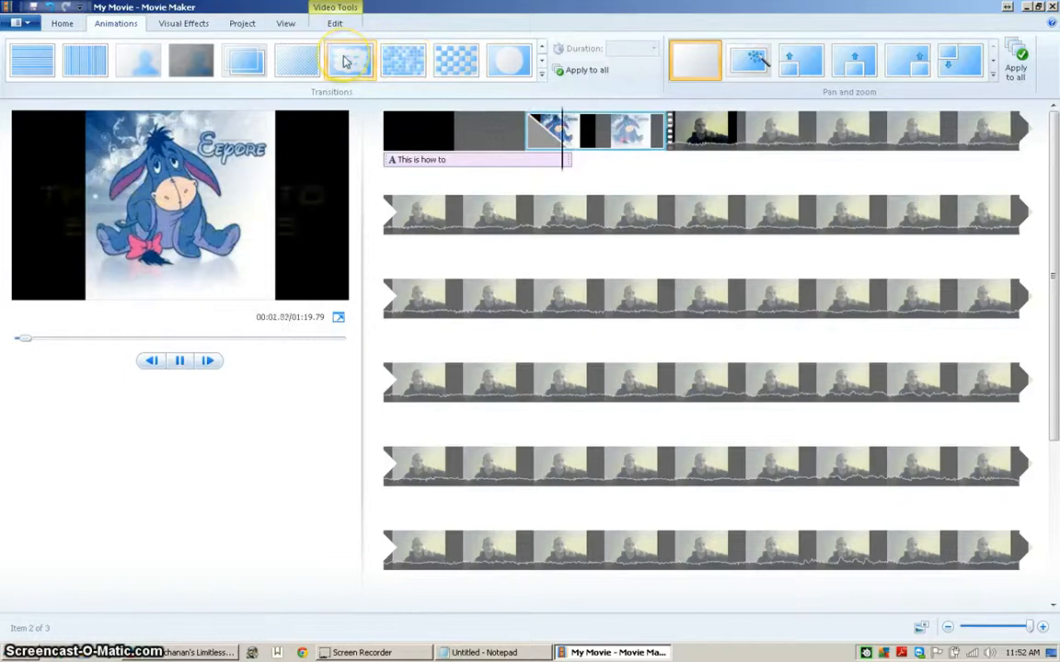
pyautogui.click(291, 60)
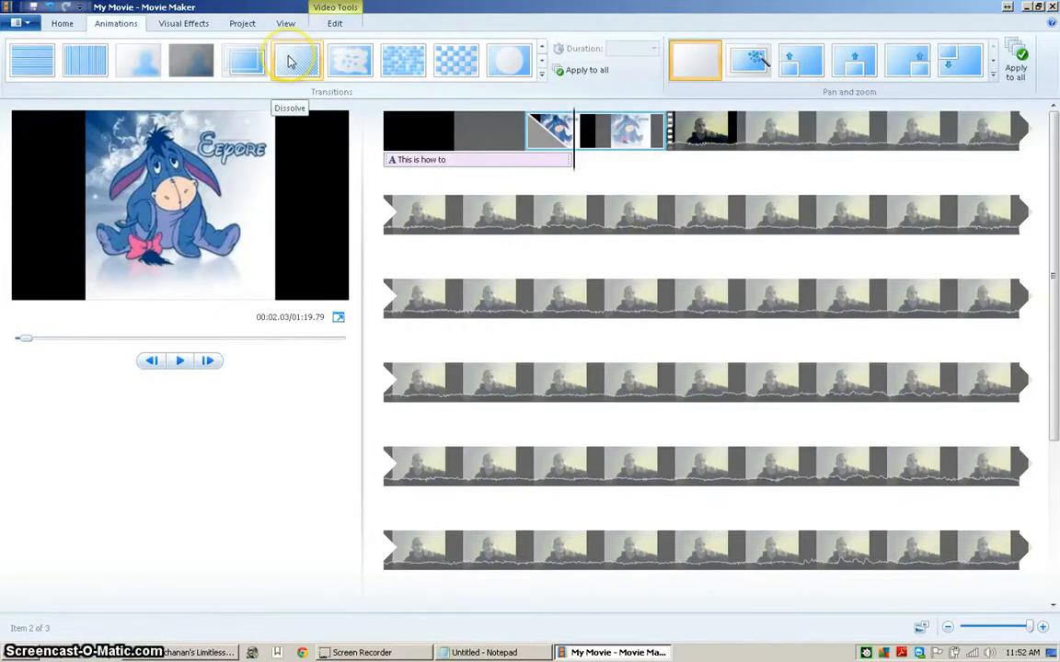
pyautogui.click(241, 61)
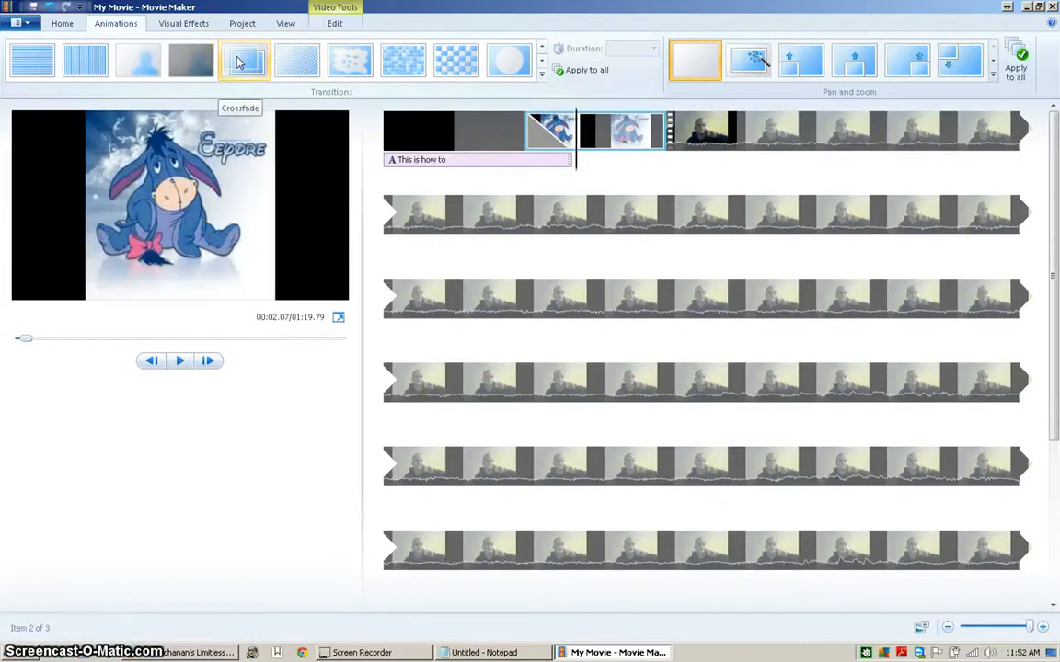
# Apply the Blur - through black transition to the Eeyore picture and play the movie from the start
pyautogui.click(195, 61)
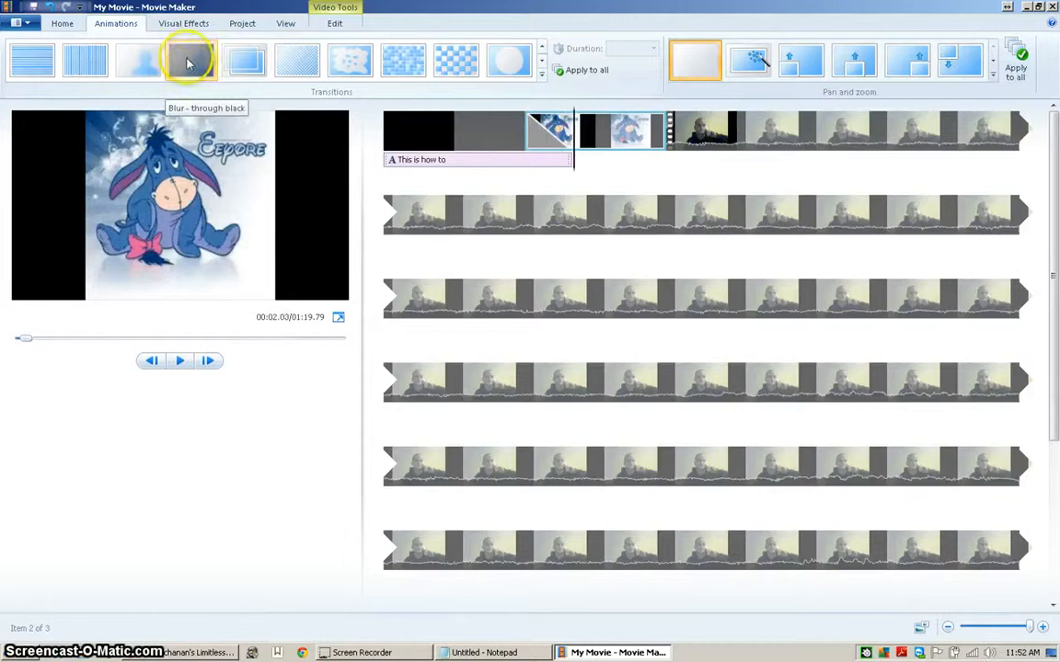
pyautogui.click(188, 63)
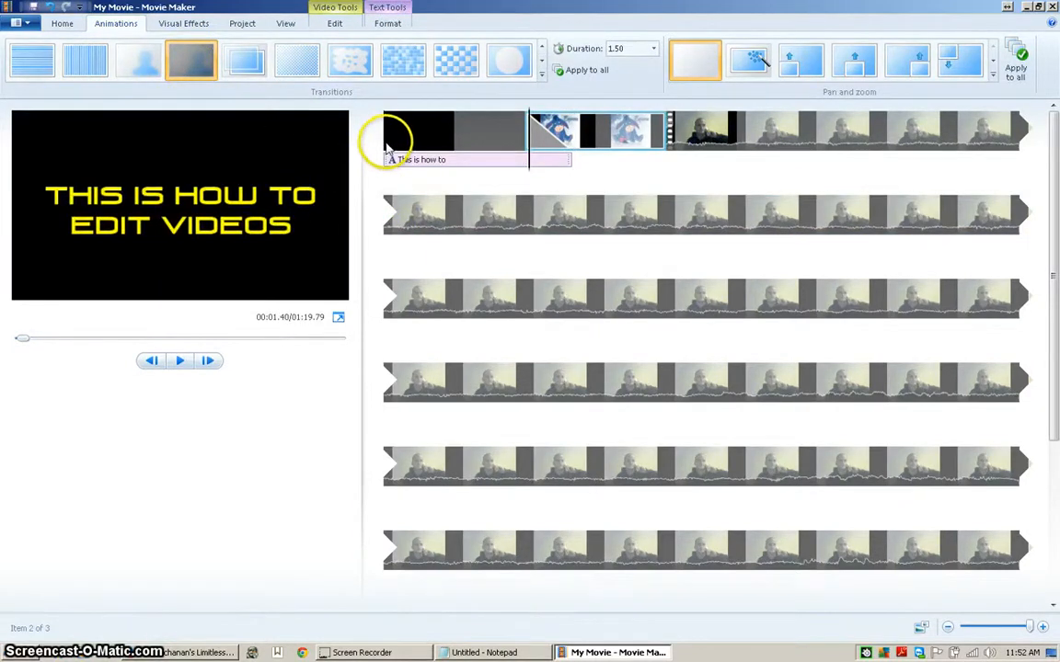
pyautogui.click(388, 147)
pyautogui.click(180, 360)
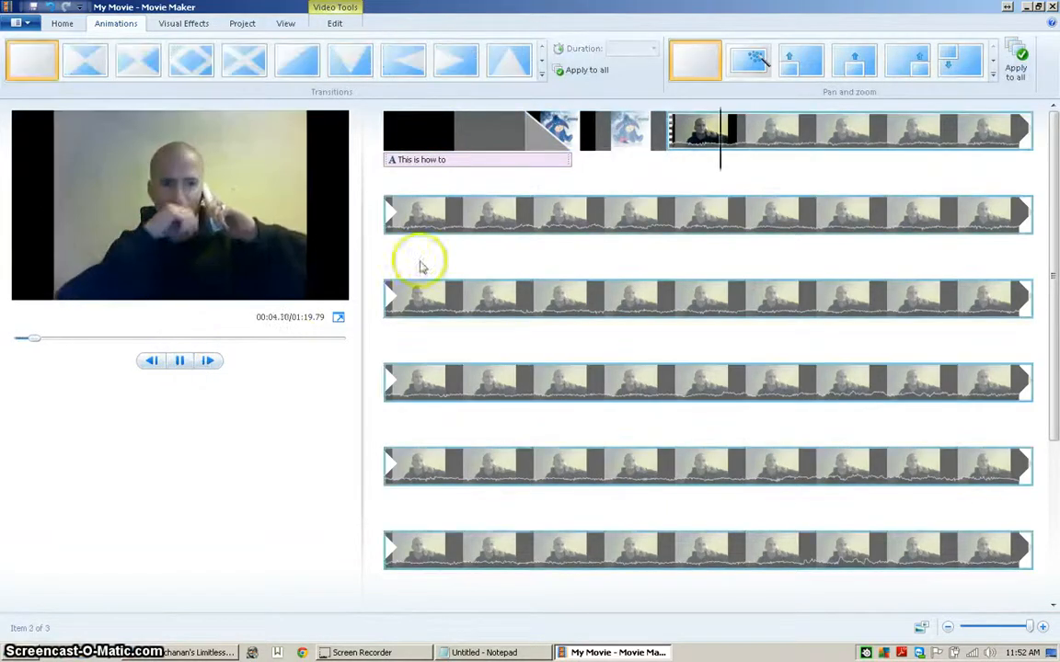
# Apply the slanted-panel transition at the start of the webcam video clip, where it meets the Eeyore picture
pyautogui.click(670, 147)
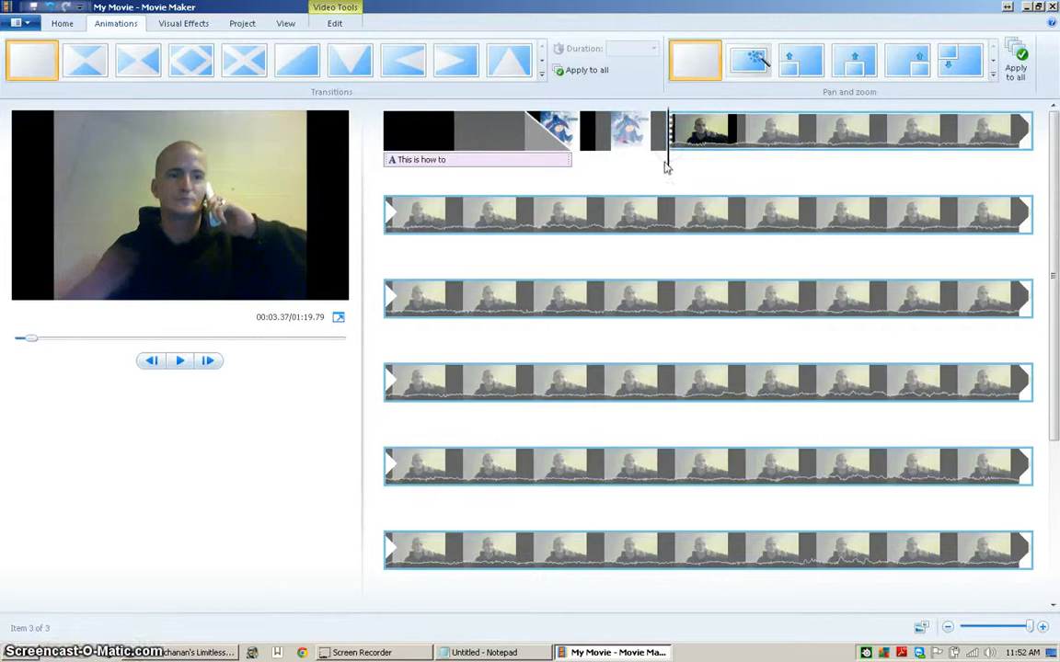
pyautogui.click(543, 66)
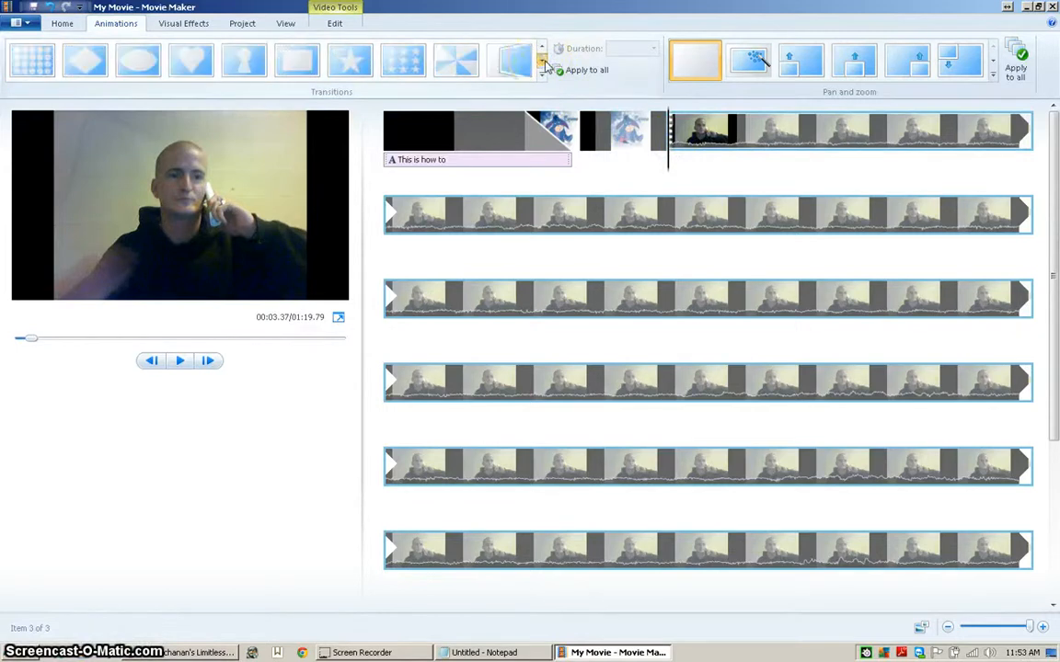
pyautogui.click(513, 60)
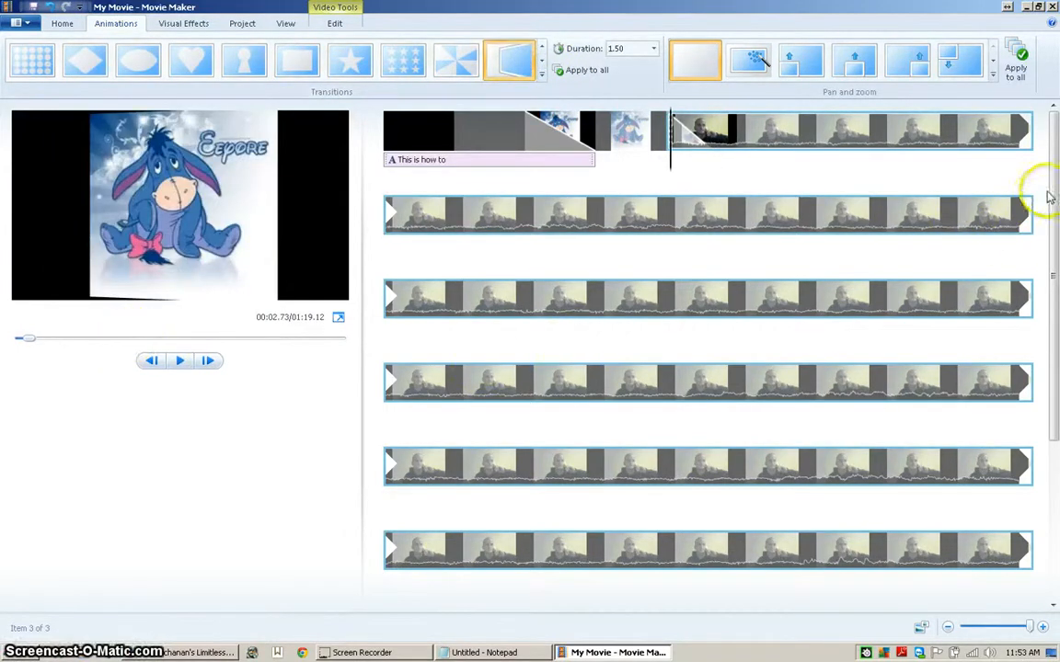
pyautogui.moveTo(1054, 228); pyautogui.dragTo(1056, 188)
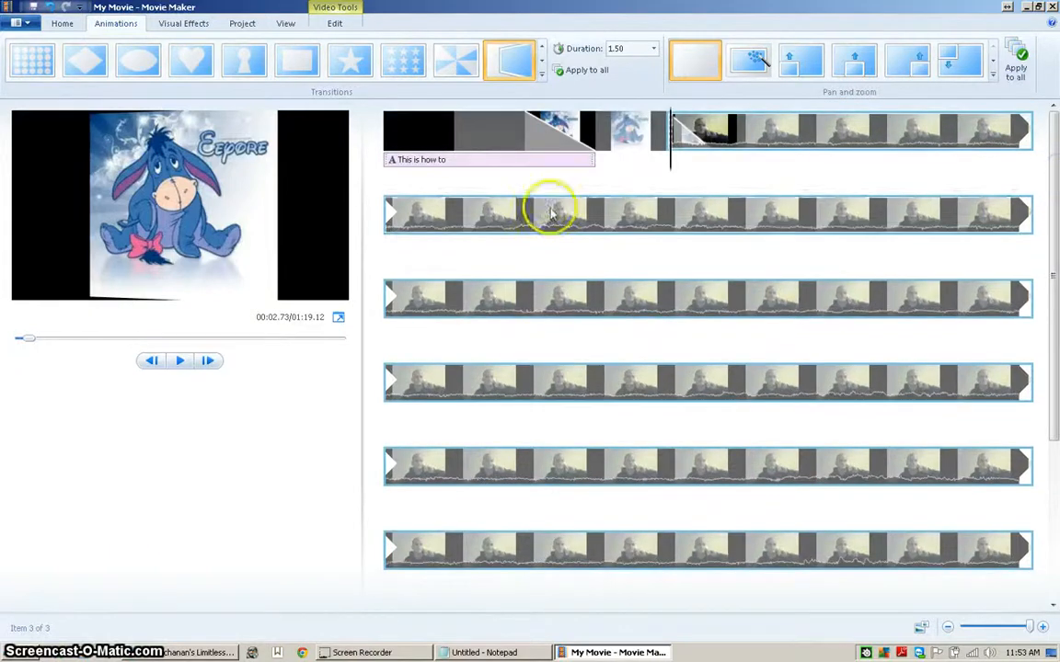
# Play the movie from the start through the Eeyore picture into the webcam clip, and pause it
pyautogui.click(387, 145)
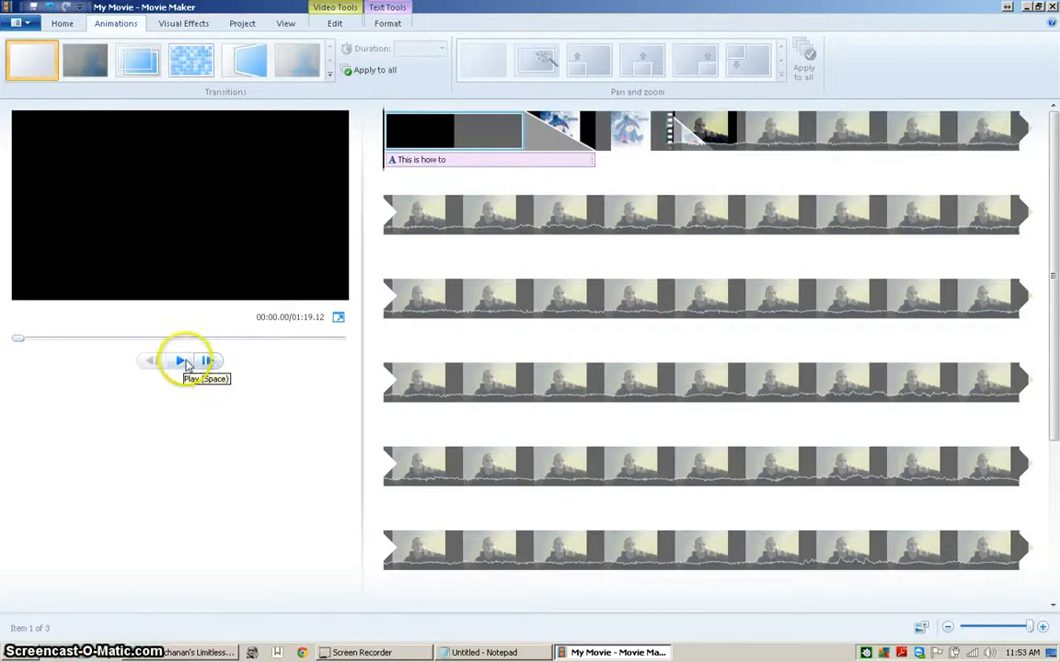
pyautogui.click(183, 364)
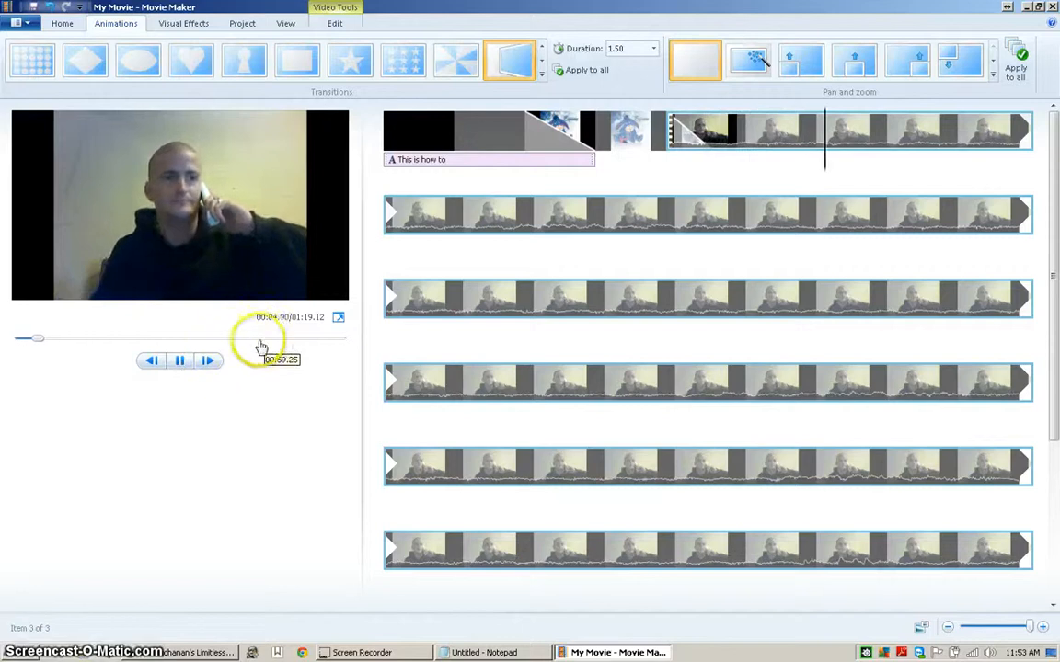
pyautogui.click(179, 359)
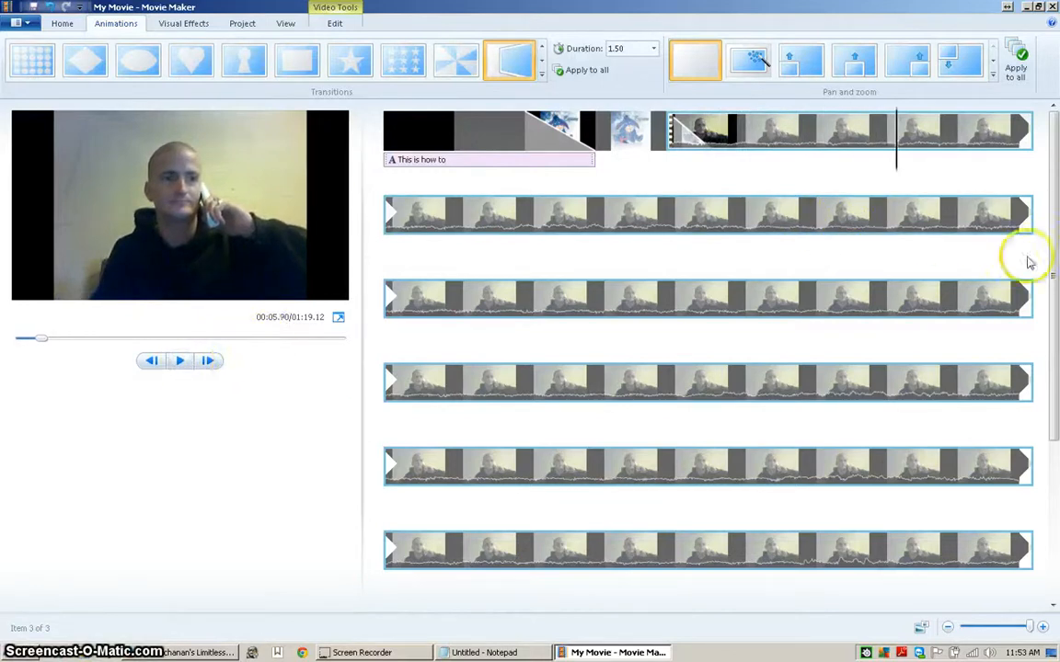
# Add the caption "This is a caption!" near the end of the webcam clip, at 01:18.17
pyautogui.moveTo(1053, 303); pyautogui.dragTo(1056, 453)
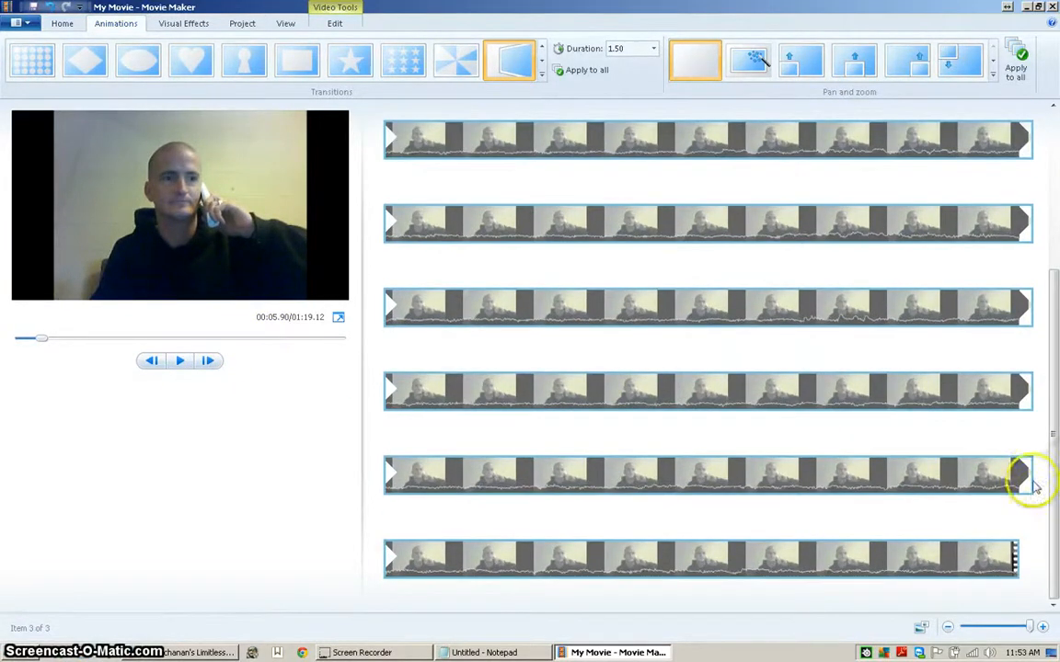
pyautogui.click(952, 556)
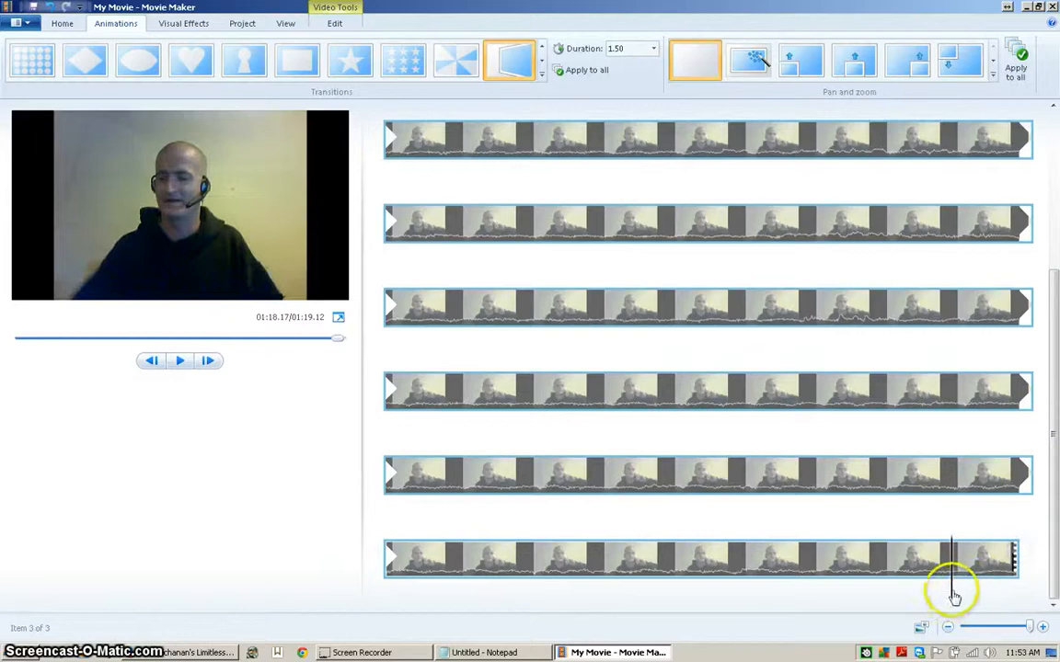
pyautogui.moveTo(953, 590)
pyautogui.mouseDown()
pyautogui.moveTo(1042, 586)
pyautogui.moveTo(946, 591)
pyautogui.mouseUp()
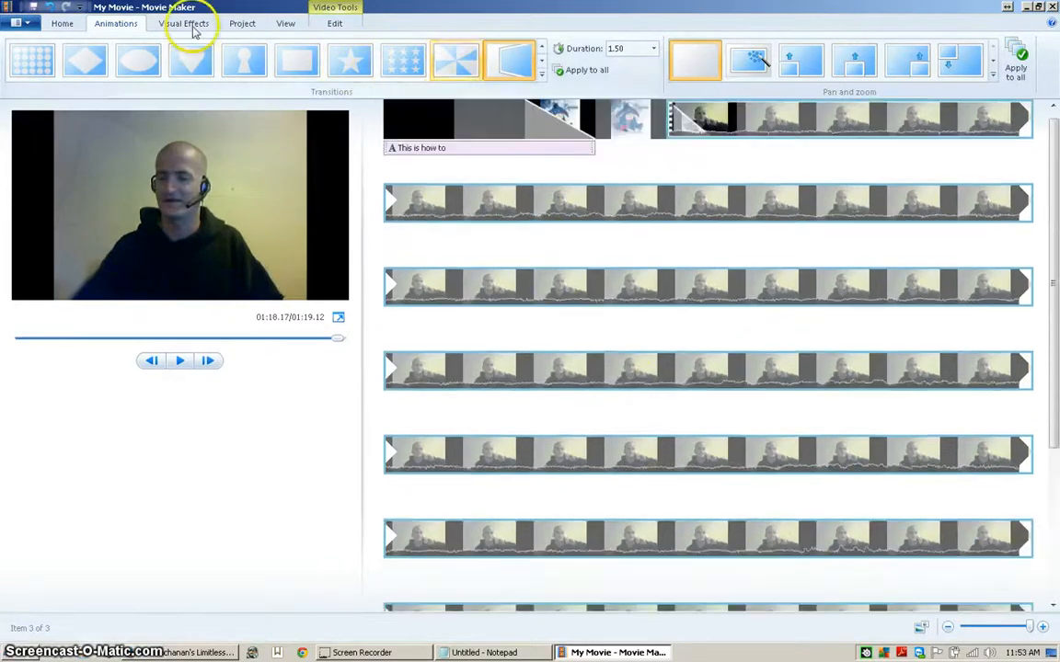
pyautogui.click(61, 23)
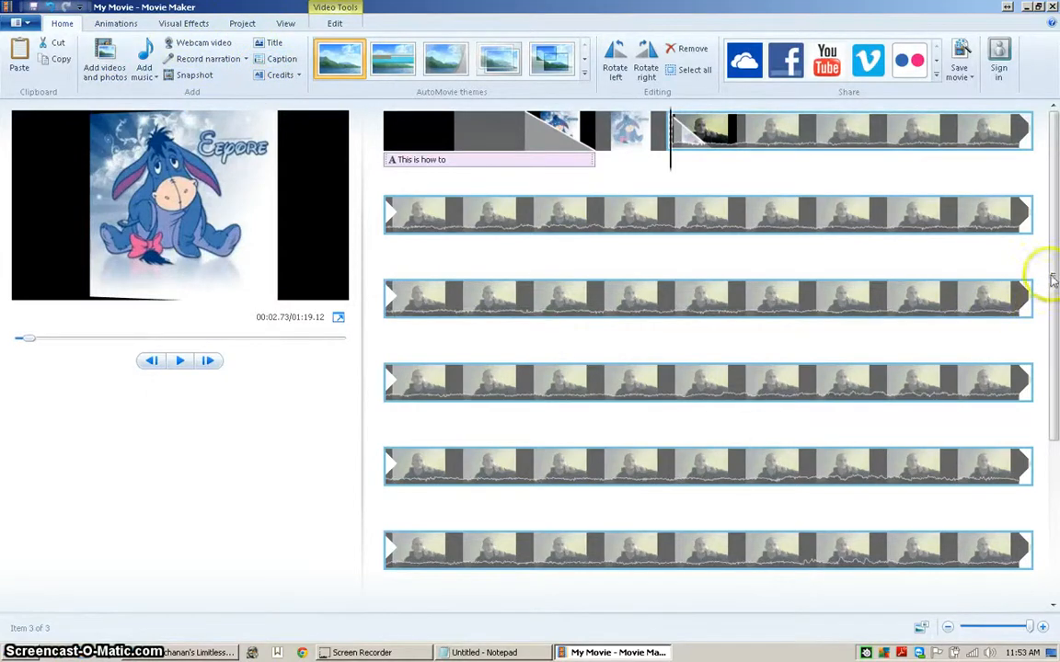
pyautogui.scroll(-1, 1040, 511)
pyautogui.click(880, 559)
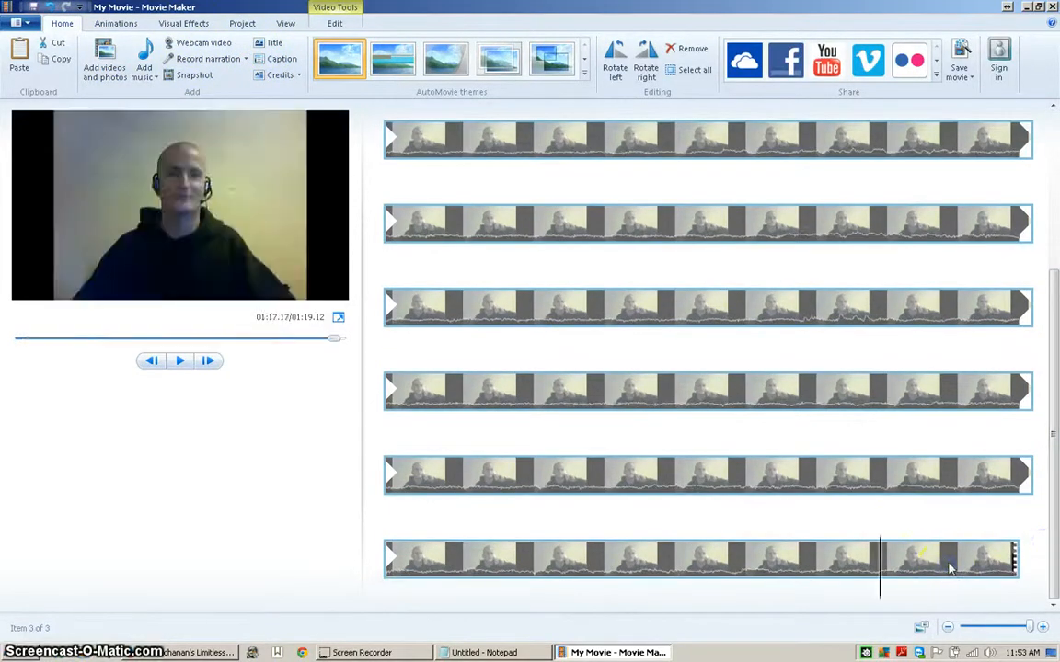
pyautogui.click(952, 566)
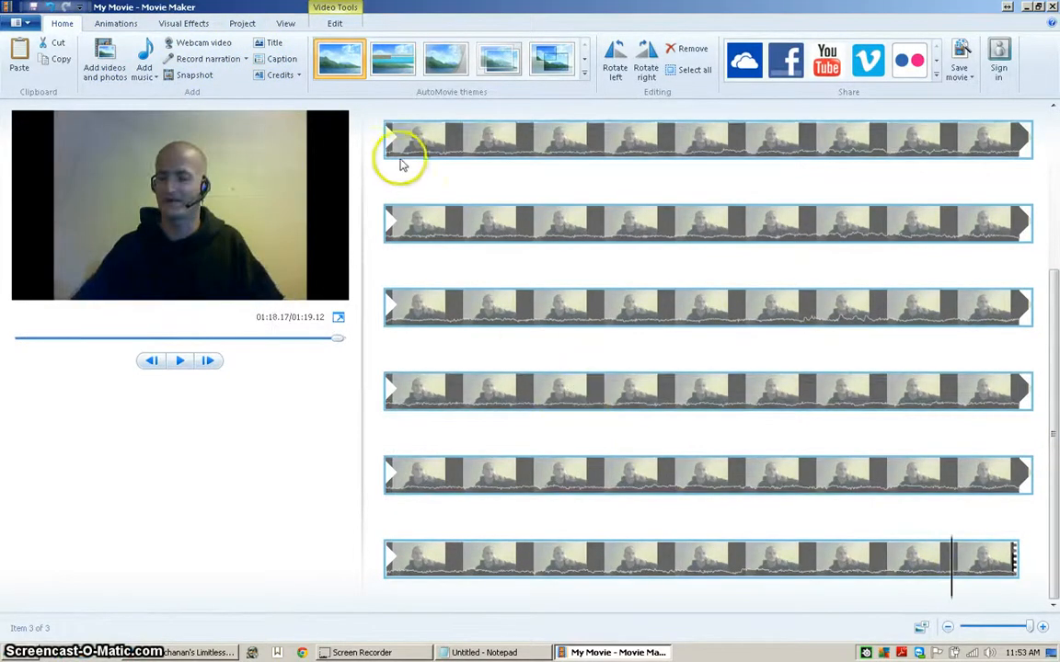
pyautogui.click(273, 46)
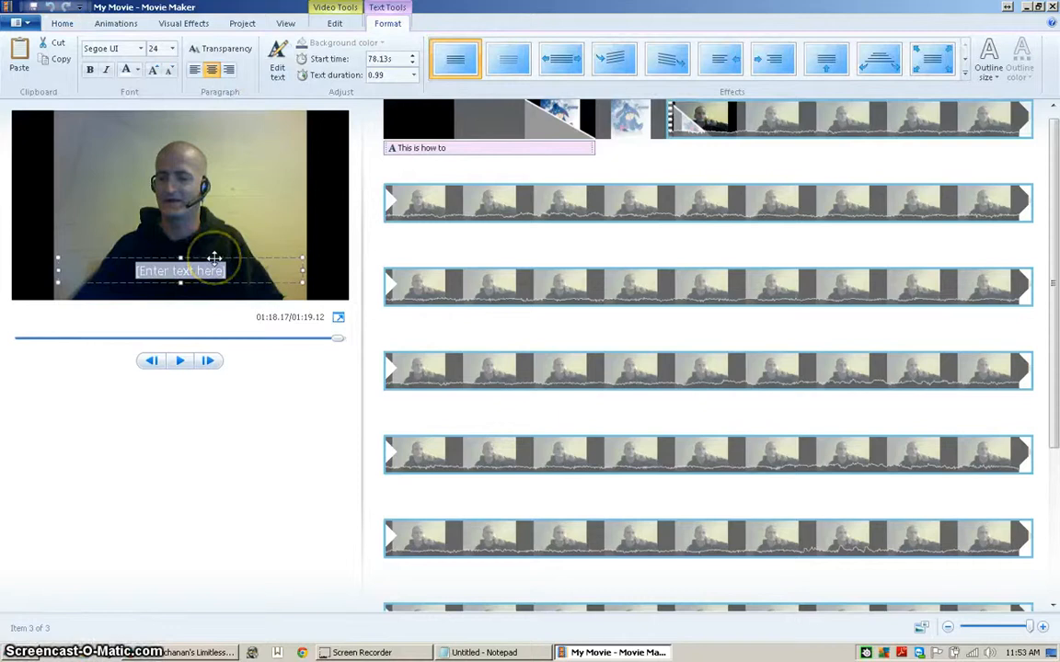
pyautogui.write('This is a caption!')
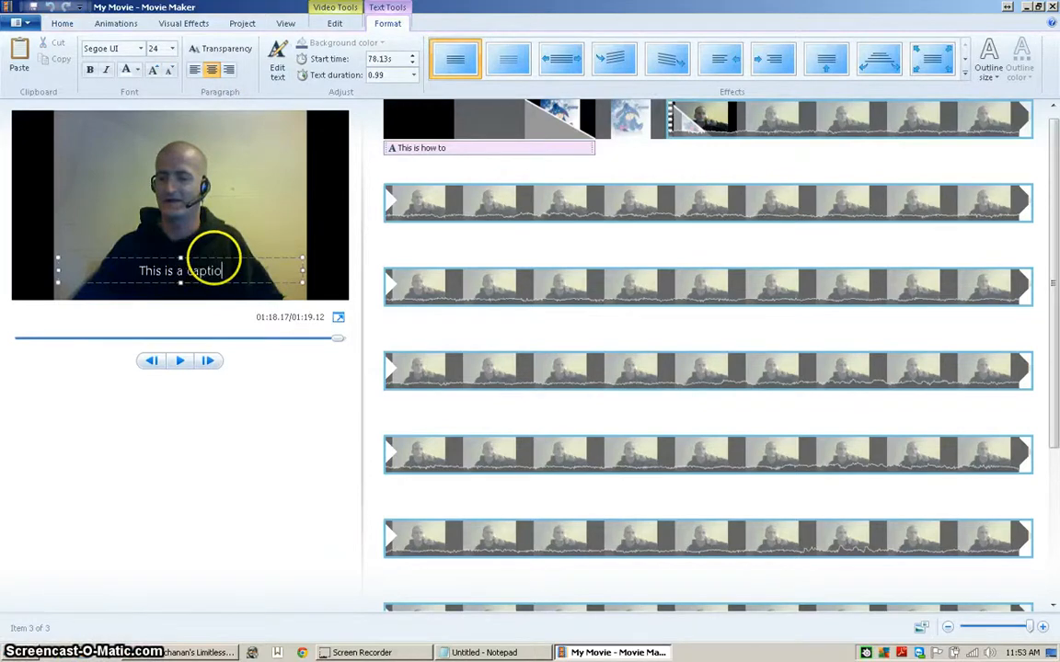
# Try the caption text at font sizes 8, 48 and 12, and return it to 24
pyautogui.click(170, 48)
pyautogui.click(157, 66)
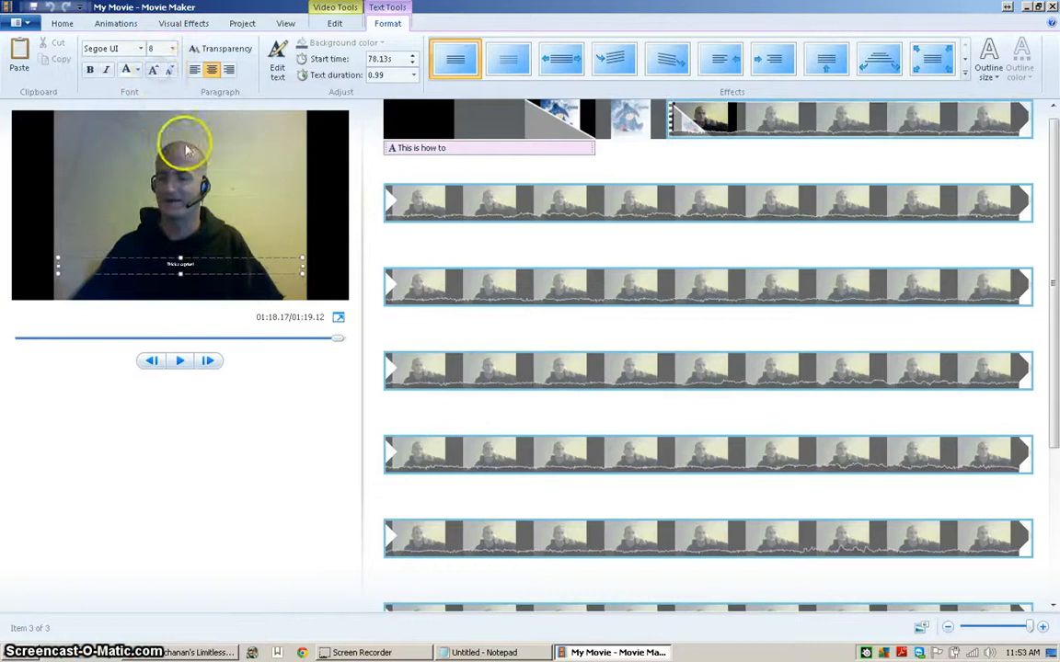
pyautogui.click(169, 48)
pyautogui.click(161, 239)
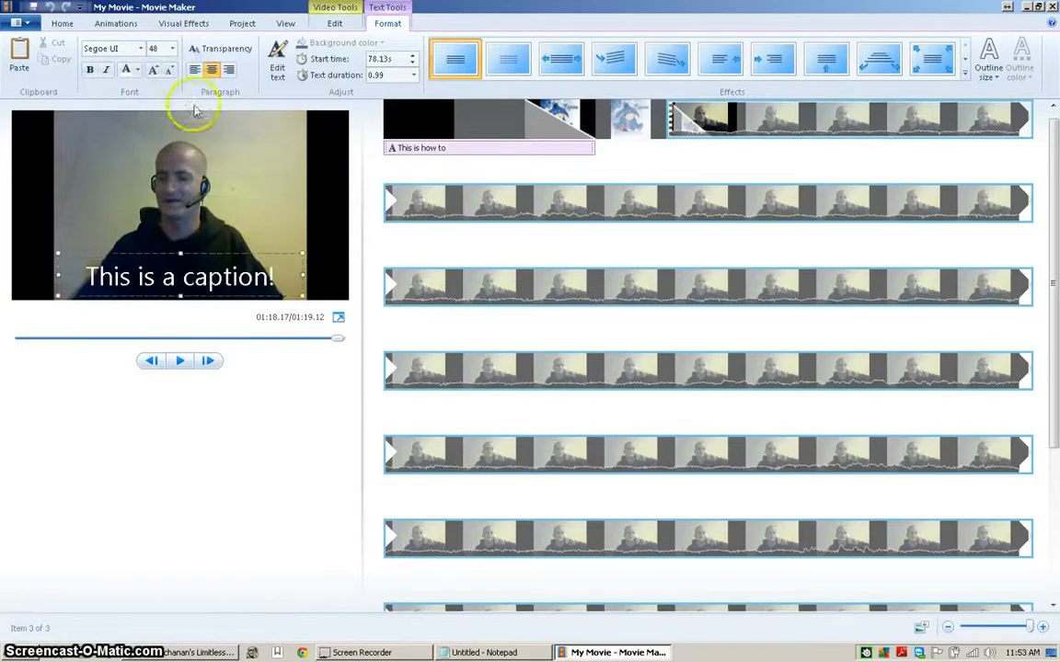
pyautogui.click(171, 48)
pyautogui.click(158, 115)
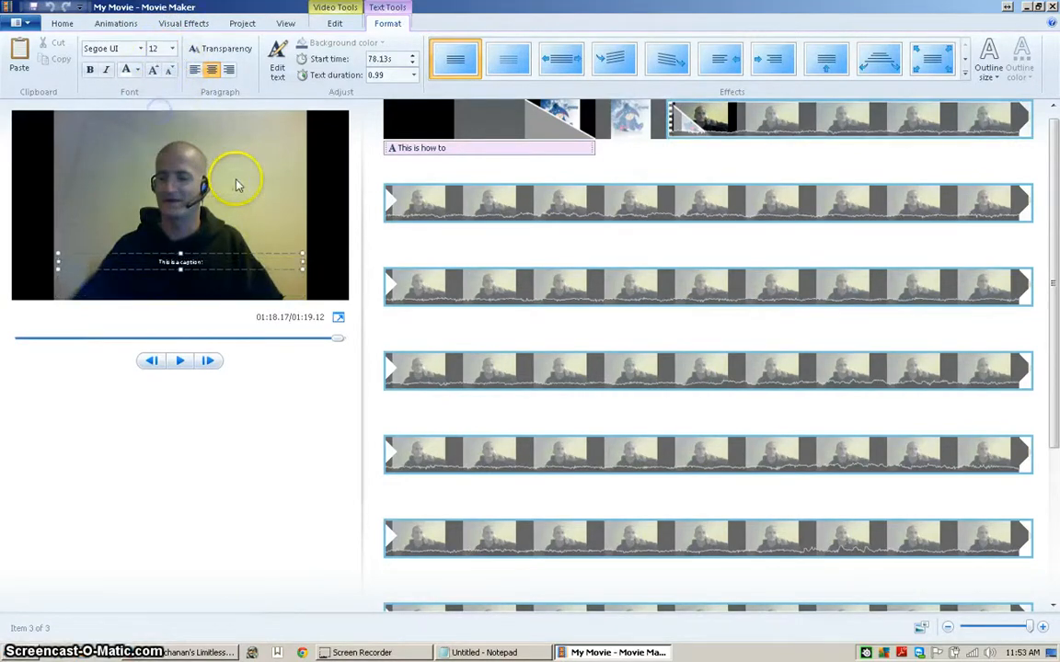
pyautogui.click(175, 52)
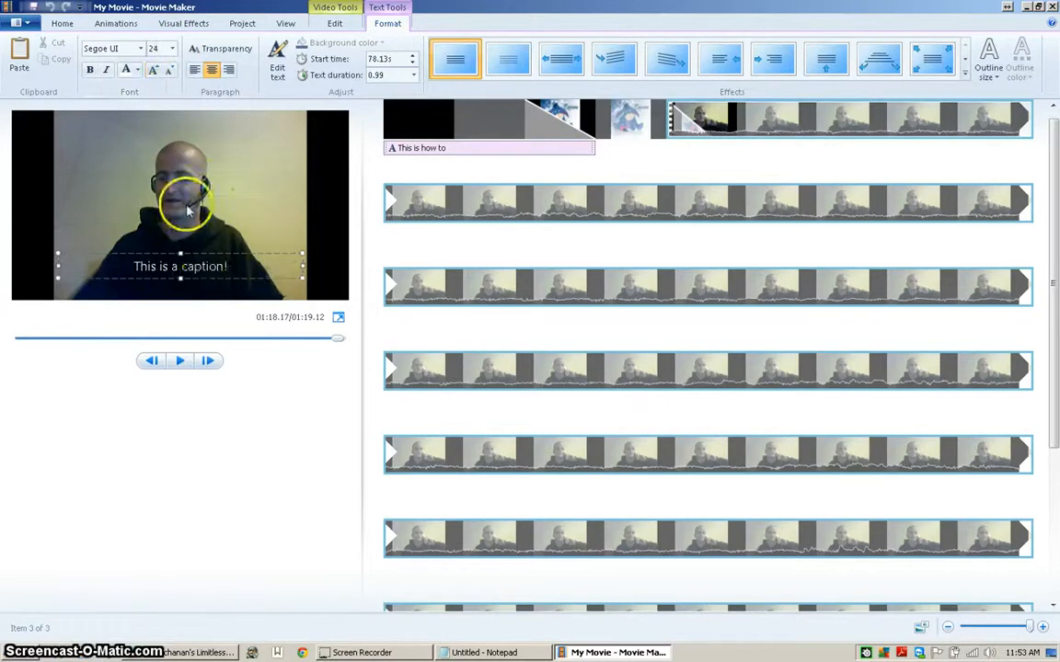
# Move the caption down to the lower edge of the video frame and make its text red and bold
pyautogui.moveTo(208, 250); pyautogui.dragTo(202, 276)
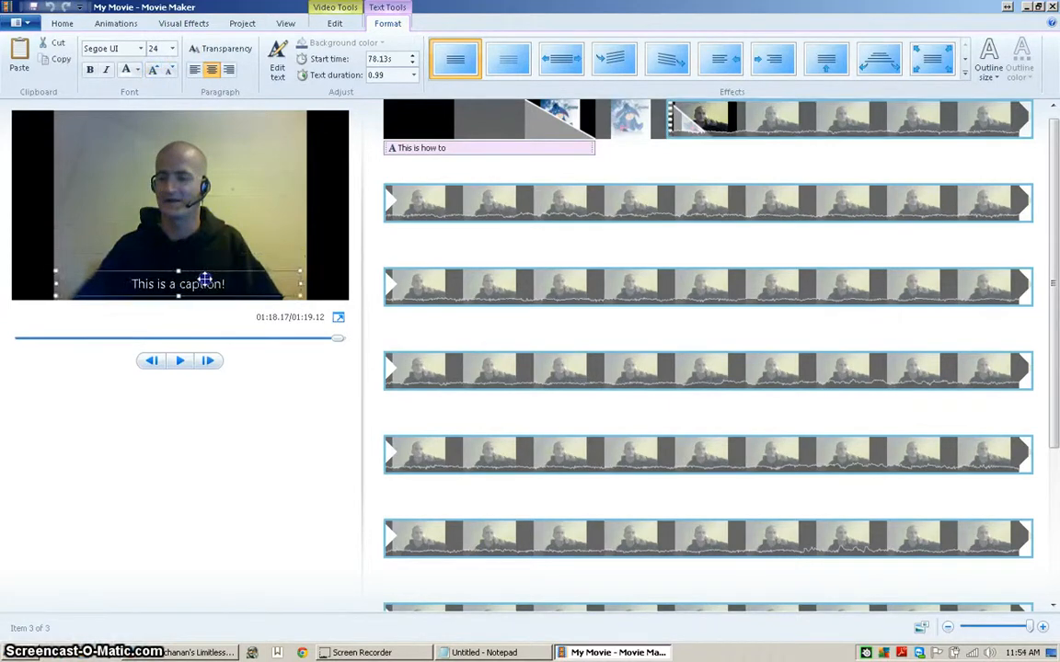
pyautogui.click(138, 72)
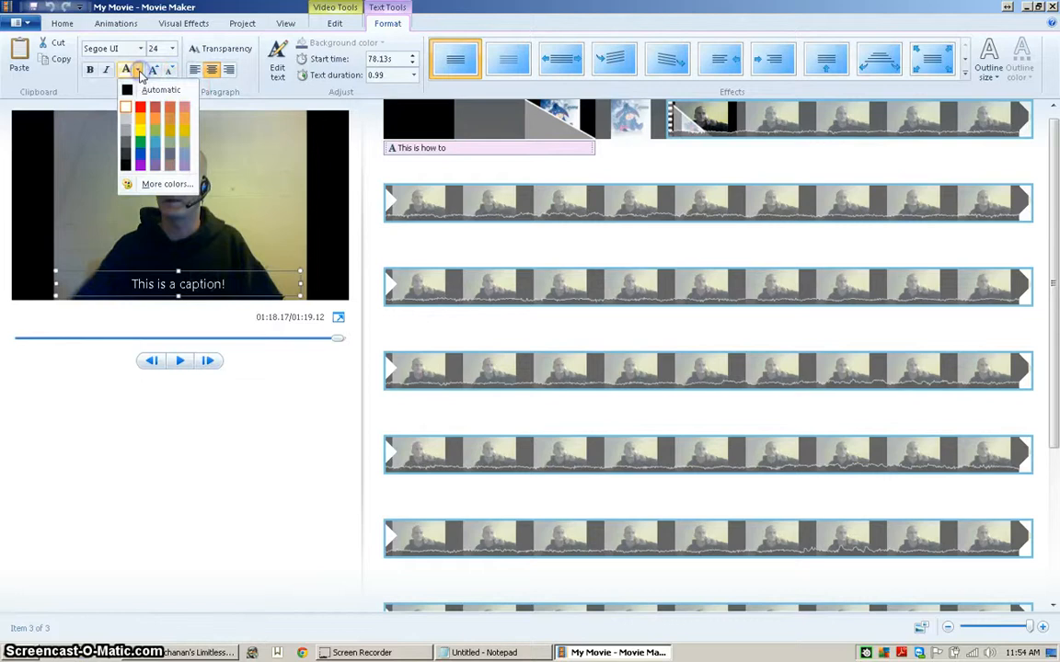
pyautogui.click(141, 109)
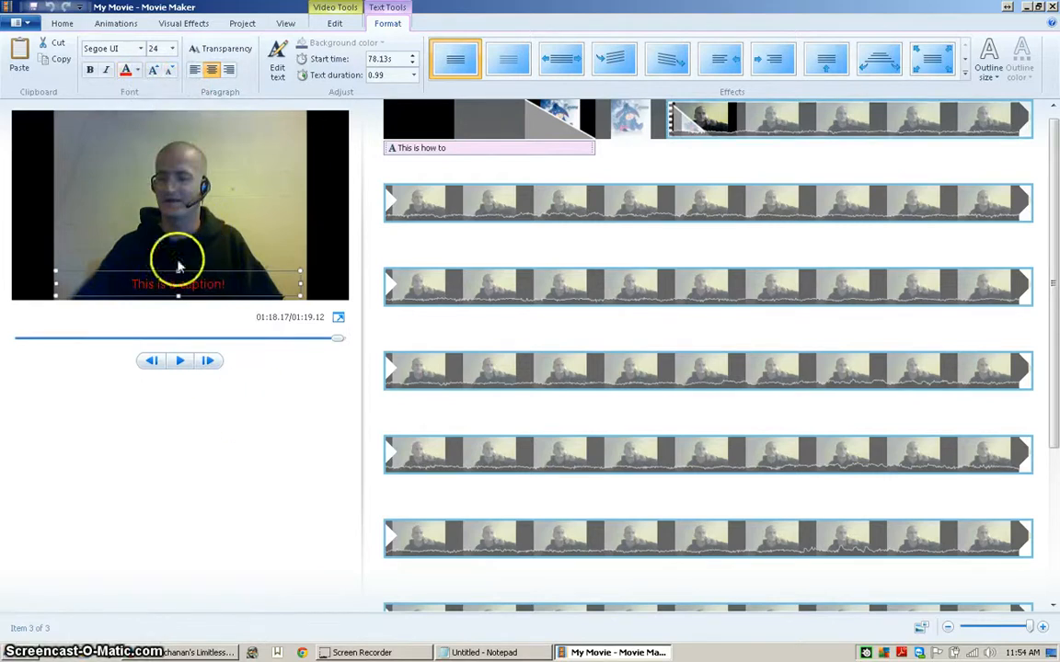
pyautogui.click(89, 70)
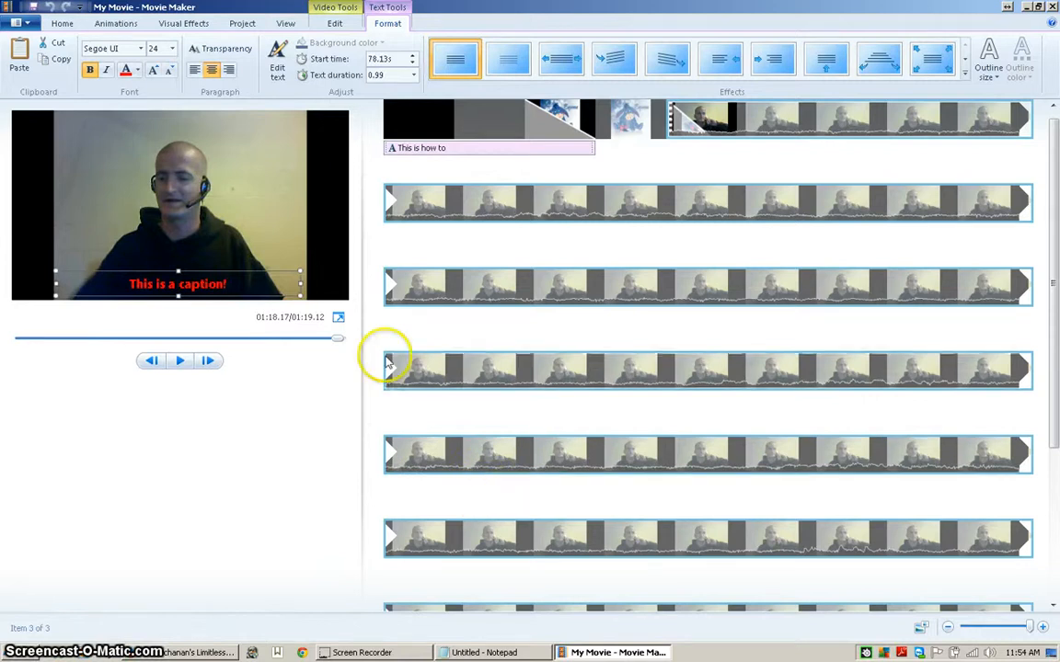
# Try increasing the caption's transparency, restore it to fully opaque and leave text editing
pyautogui.click(228, 51)
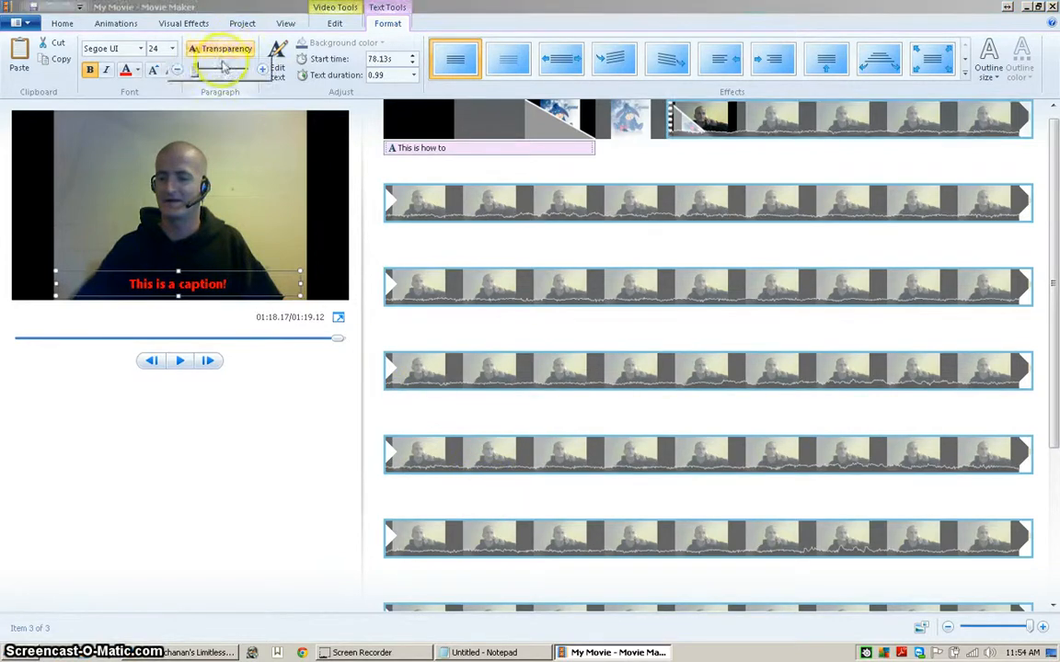
pyautogui.moveTo(202, 74); pyautogui.dragTo(207, 76)
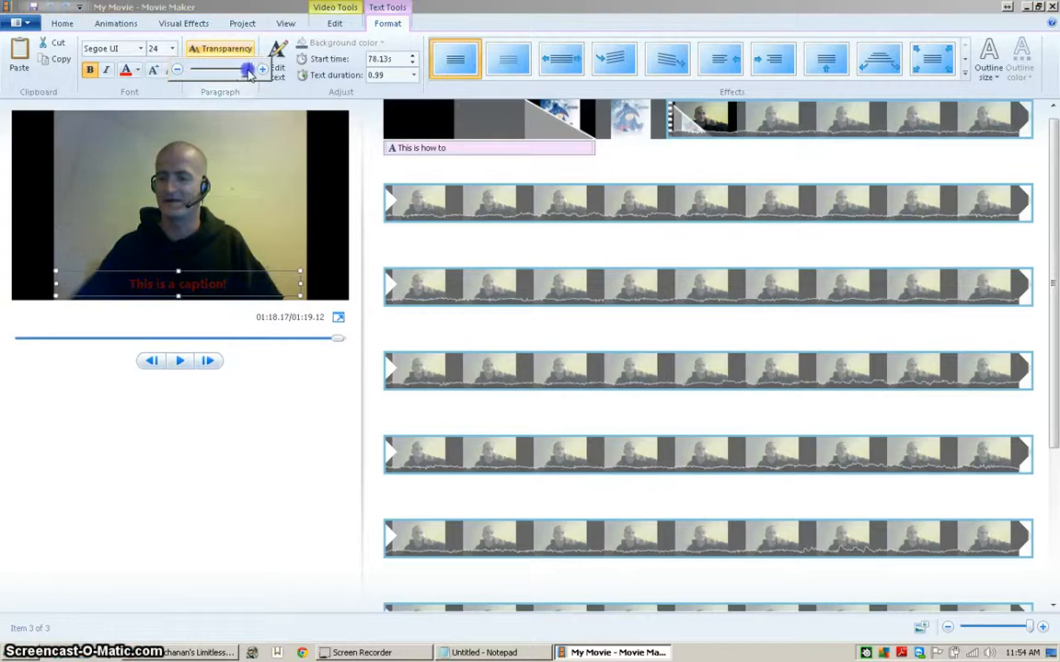
pyautogui.moveTo(210, 74); pyautogui.dragTo(219, 76)
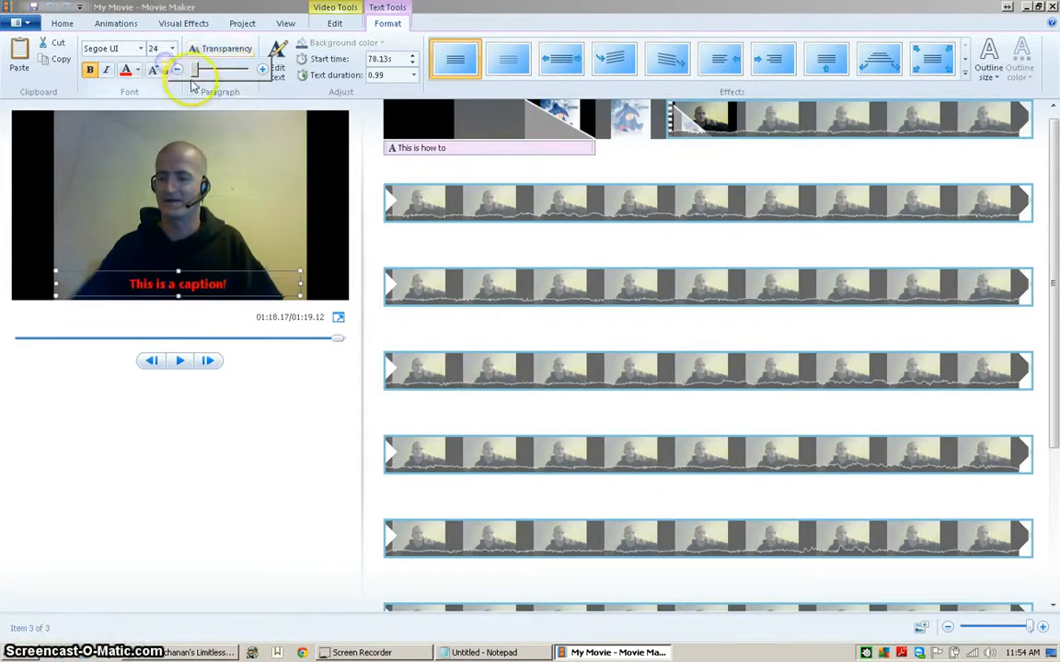
pyautogui.click(287, 394)
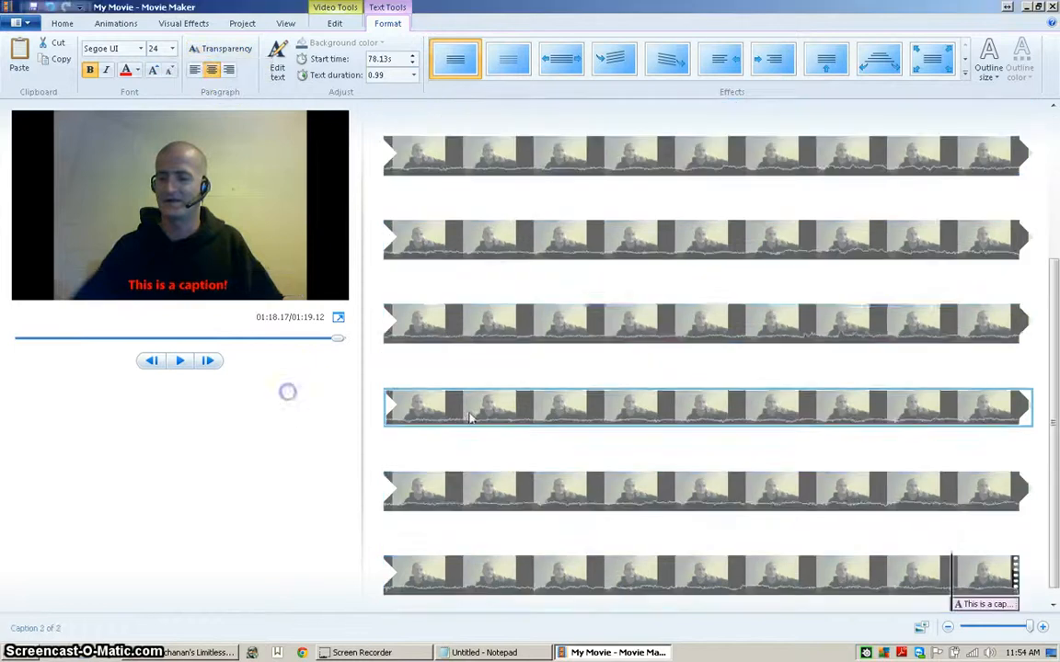
# Play the last seconds of the webcam clip, from 01:16.37, to preview the red caption
pyautogui.scroll(5, 943, 267)
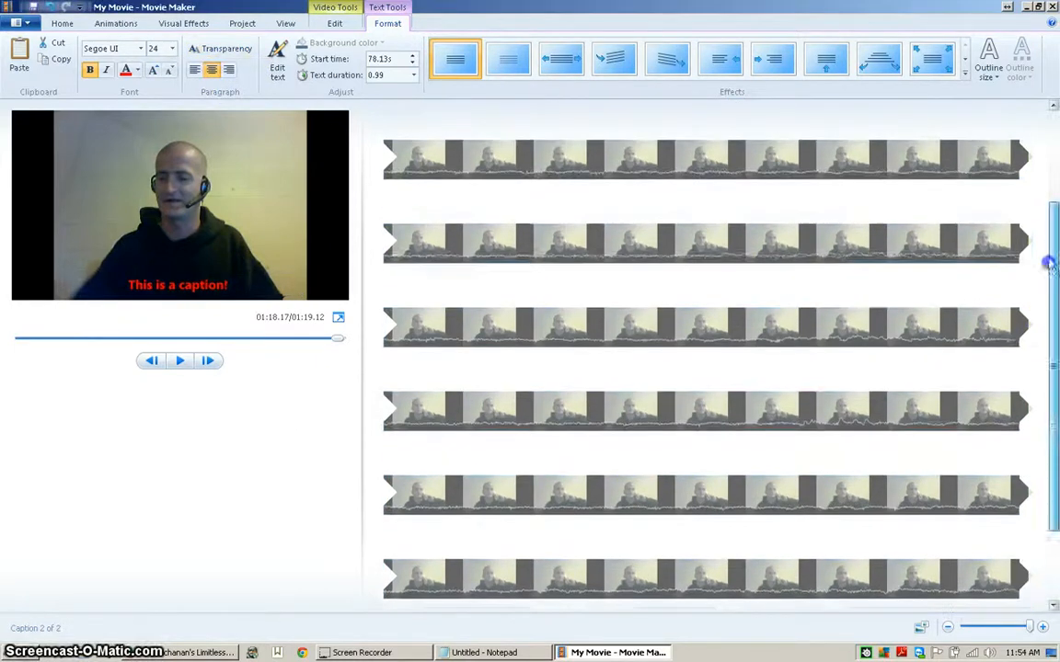
pyautogui.click(599, 248)
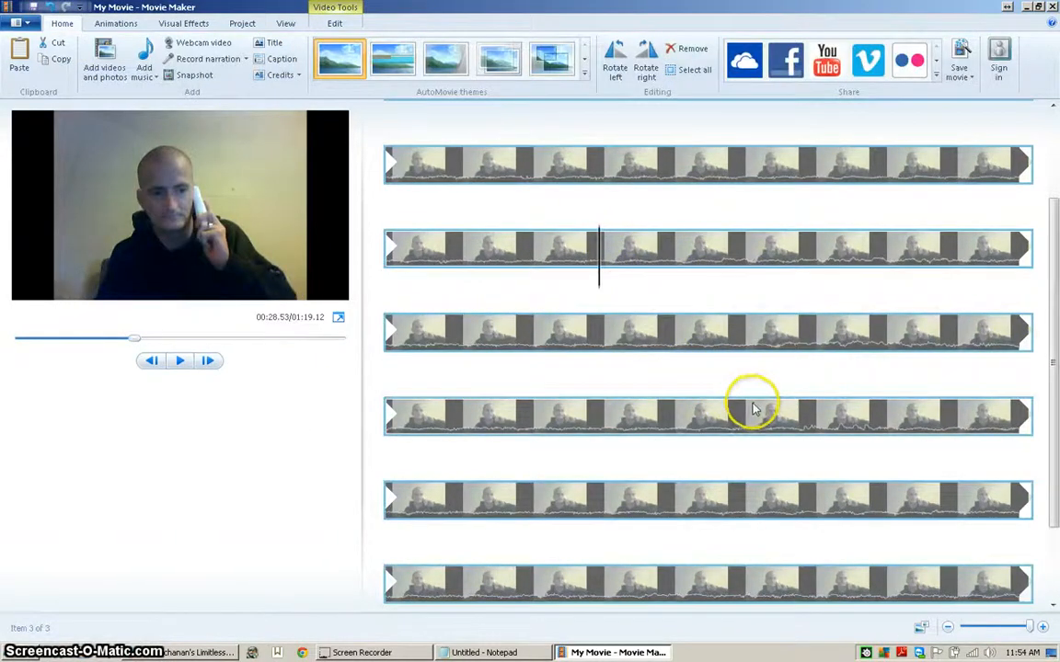
pyautogui.scroll(-3, 753, 409)
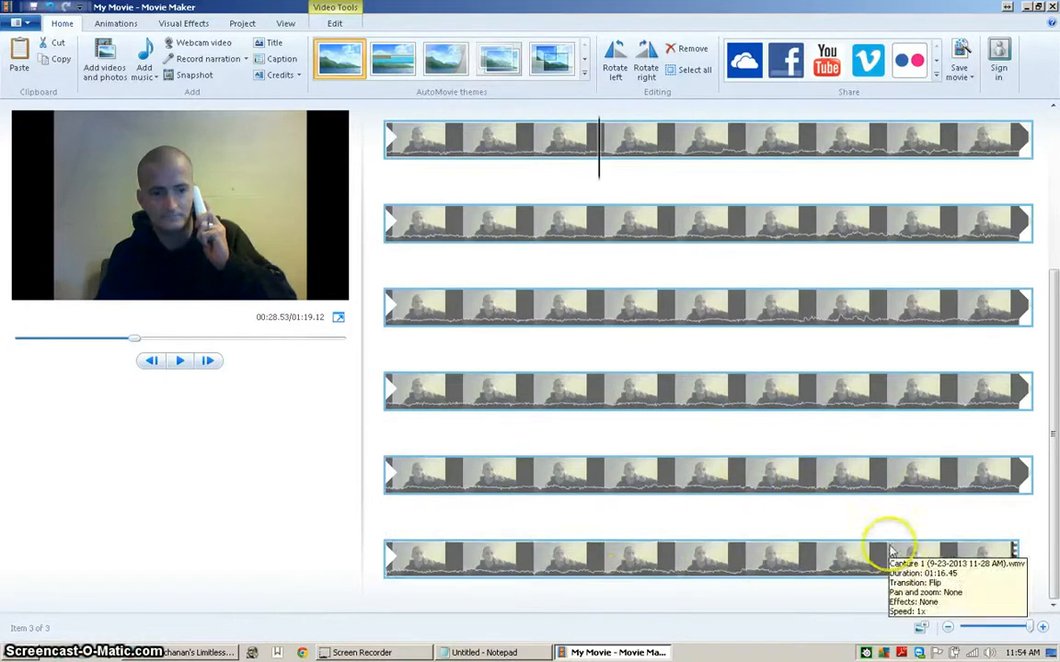
pyautogui.click(823, 561)
pyautogui.click(180, 360)
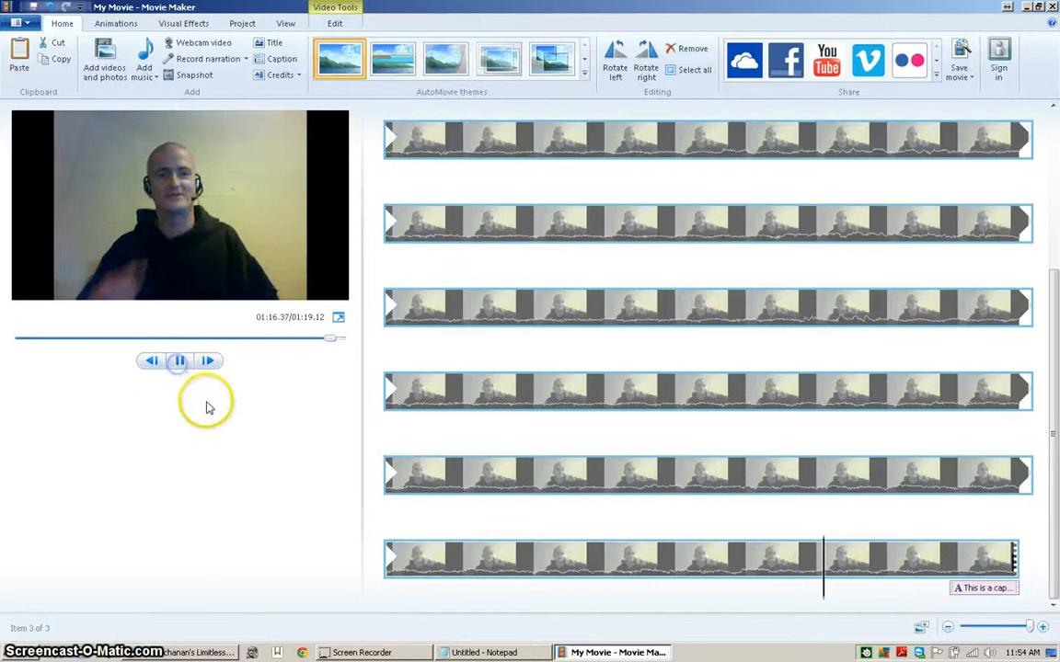
# Add the caption "I just got off the phone!" about 49.3 seconds into the movie and set its text duration to 1.00
pyautogui.click(598, 307)
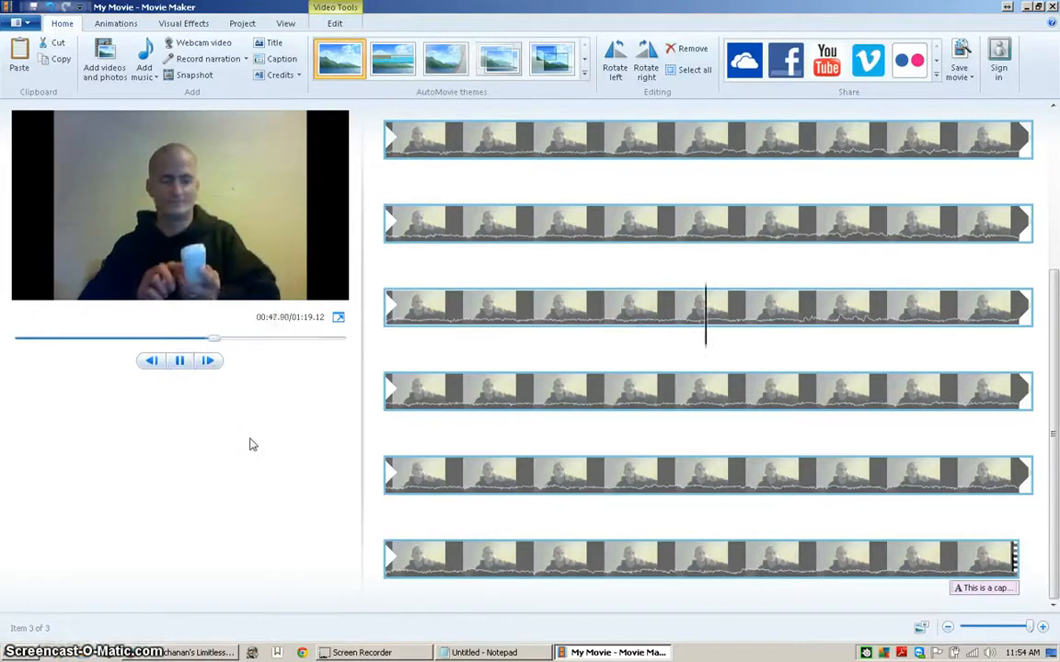
pyautogui.click(180, 360)
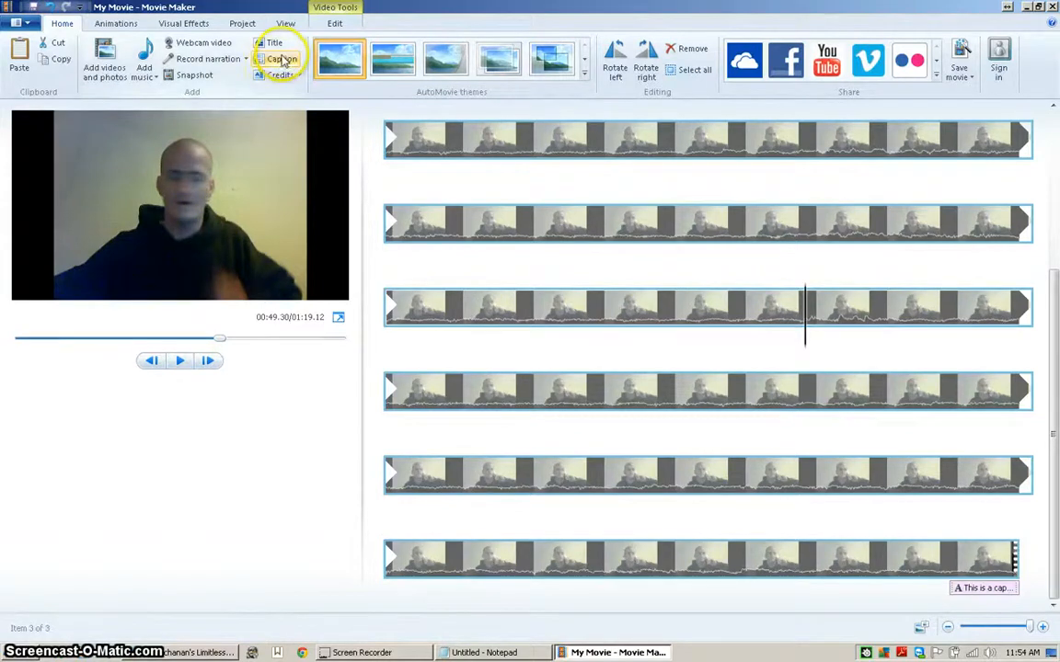
pyautogui.click(280, 59)
pyautogui.write('I just got off the phone!')
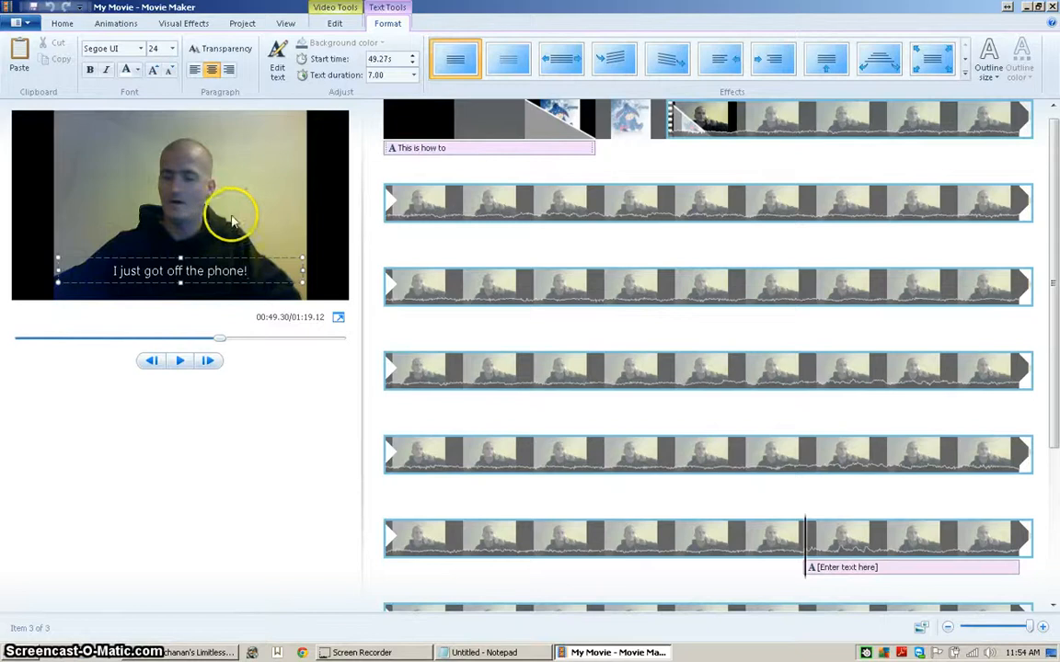
pyautogui.click(276, 427)
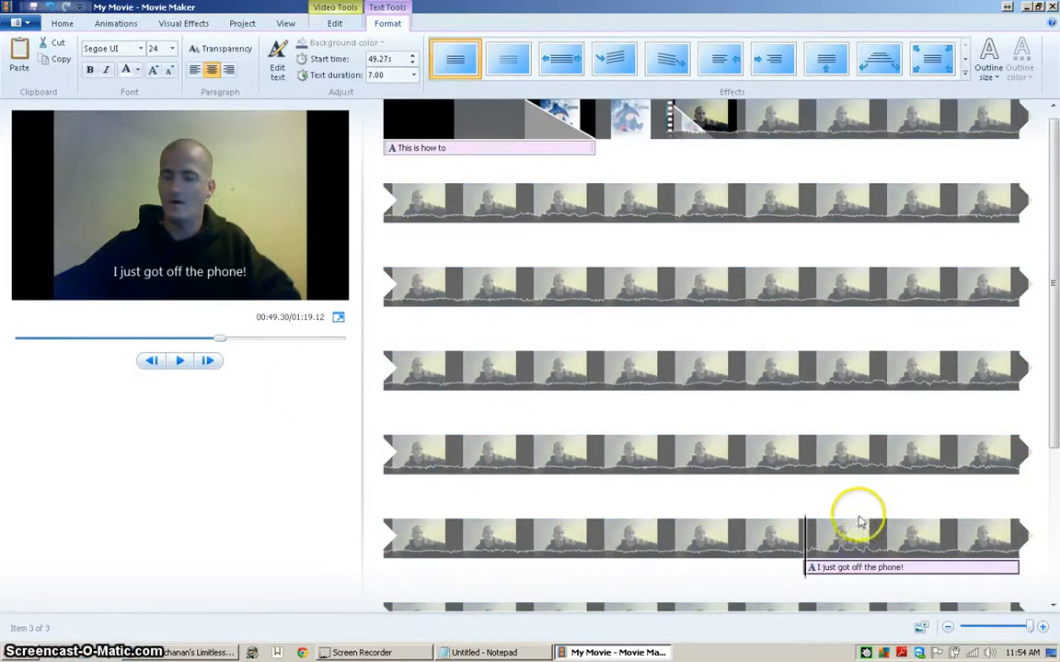
pyautogui.click(415, 78)
pyautogui.click(380, 89)
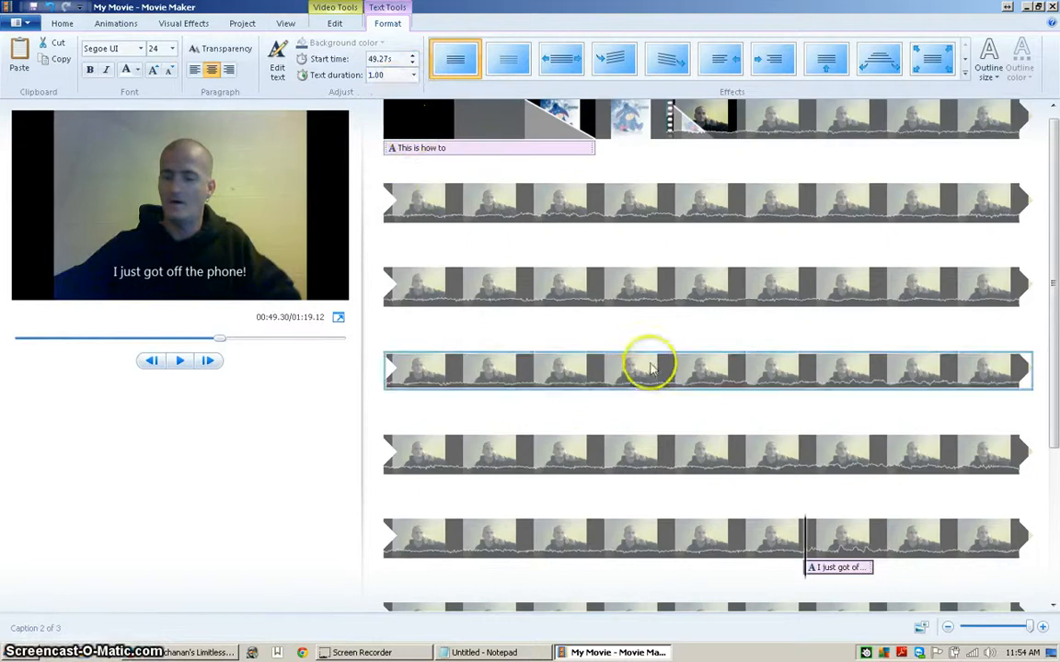
# Play the movie from just before the phone caption to check its timing, and pause it
pyautogui.click(740, 547)
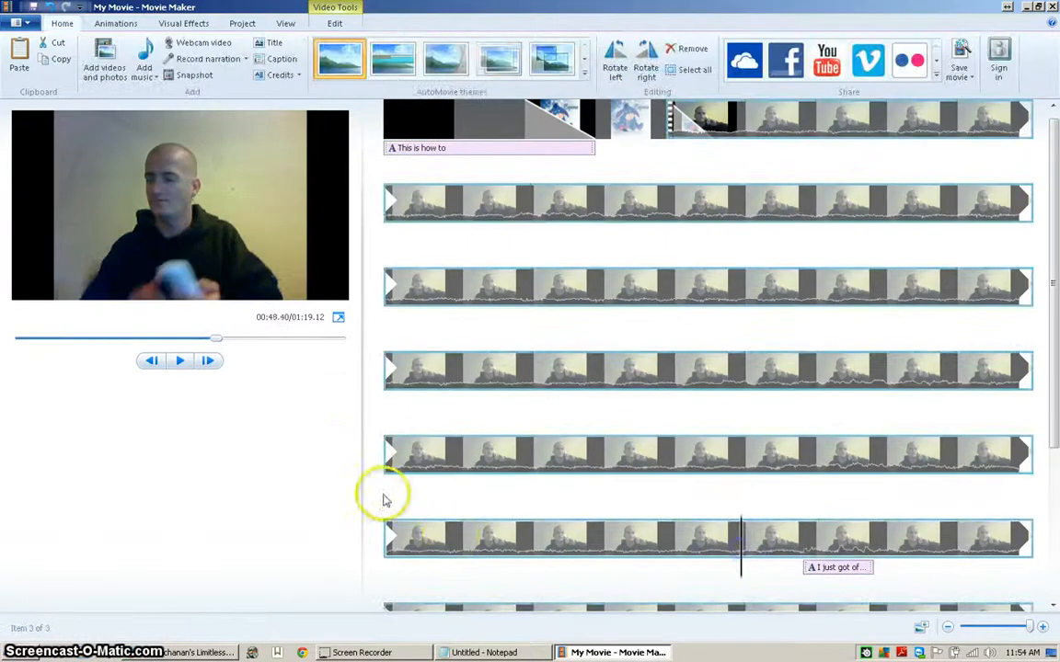
pyautogui.click(180, 361)
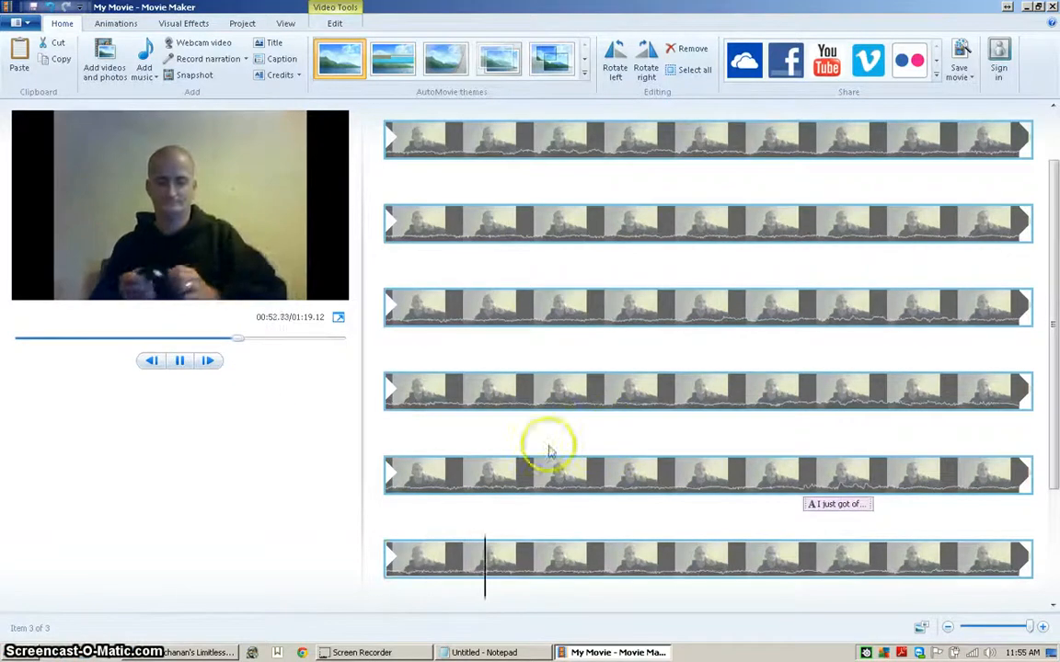
pyautogui.click(181, 360)
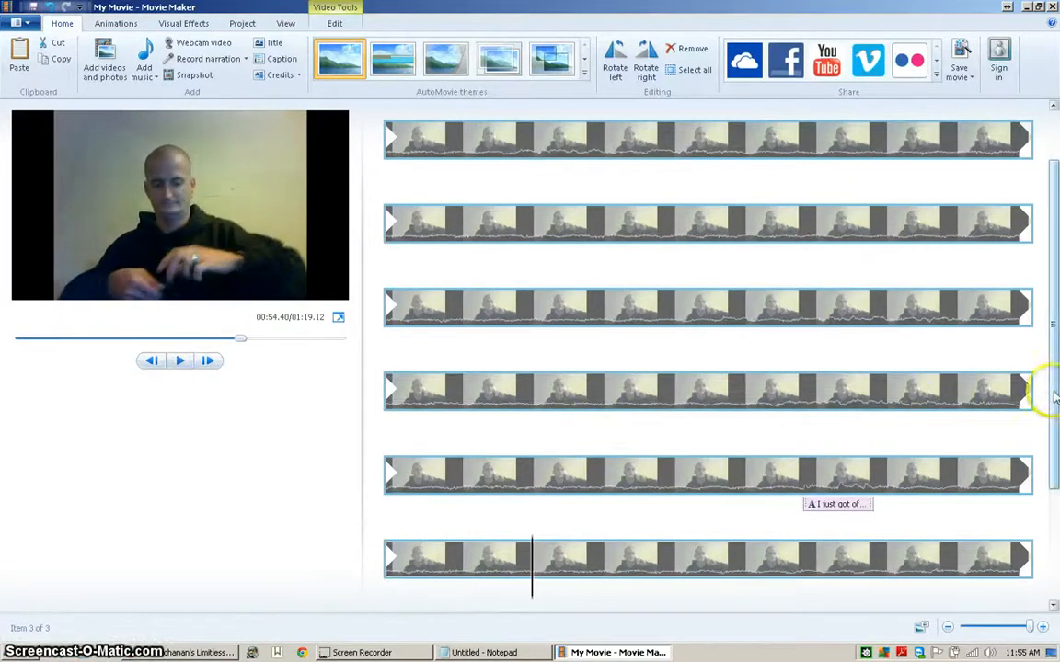
# Play the webcam clip around the phone caption and split it at 00:49.57
pyautogui.scroll(2, 1054, 396)
pyautogui.click(599, 301)
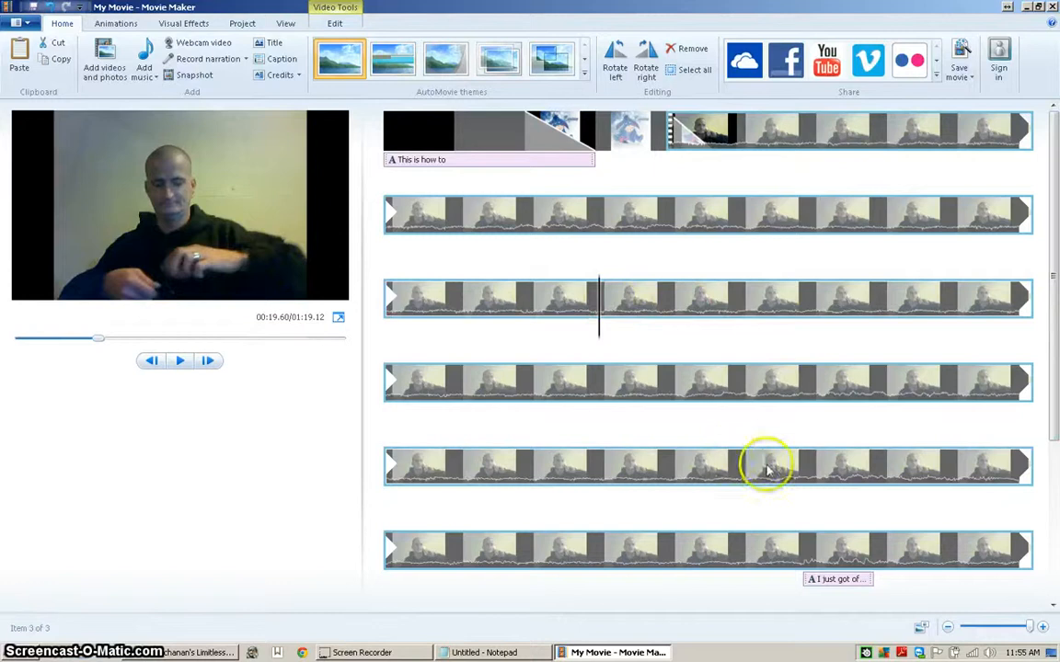
pyautogui.scroll(-3, 1041, 356)
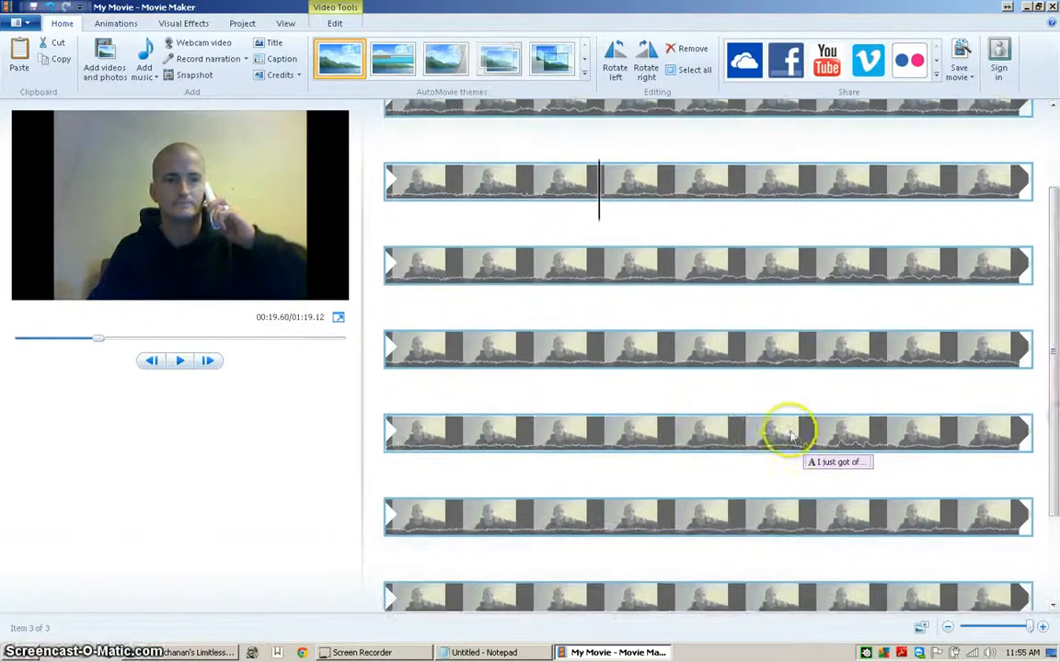
pyautogui.click(786, 434)
pyautogui.click(182, 361)
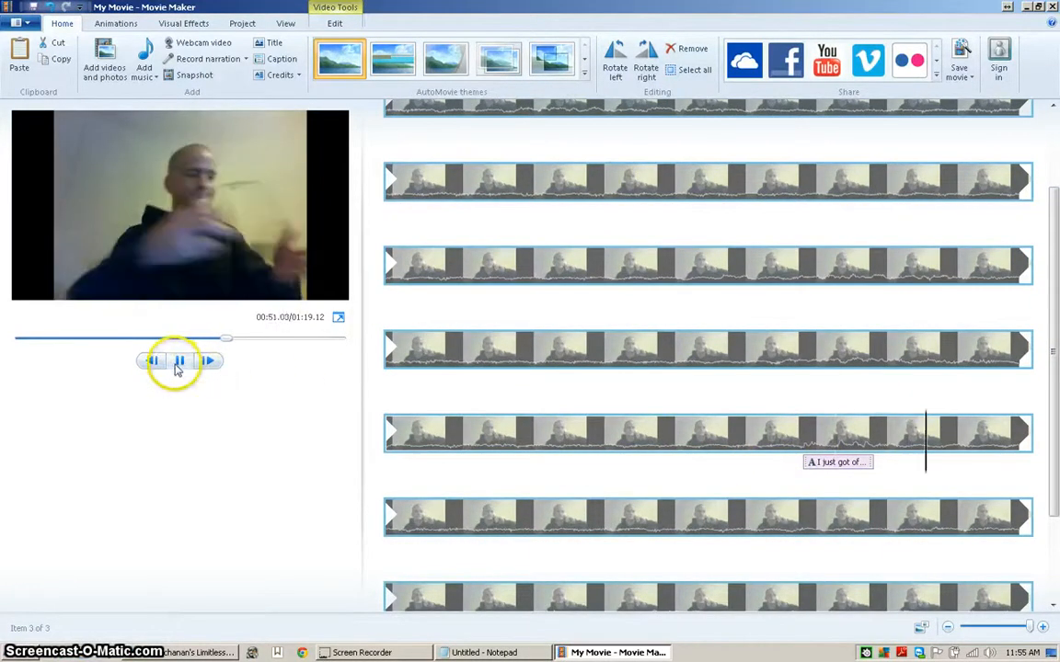
pyautogui.click(670, 432)
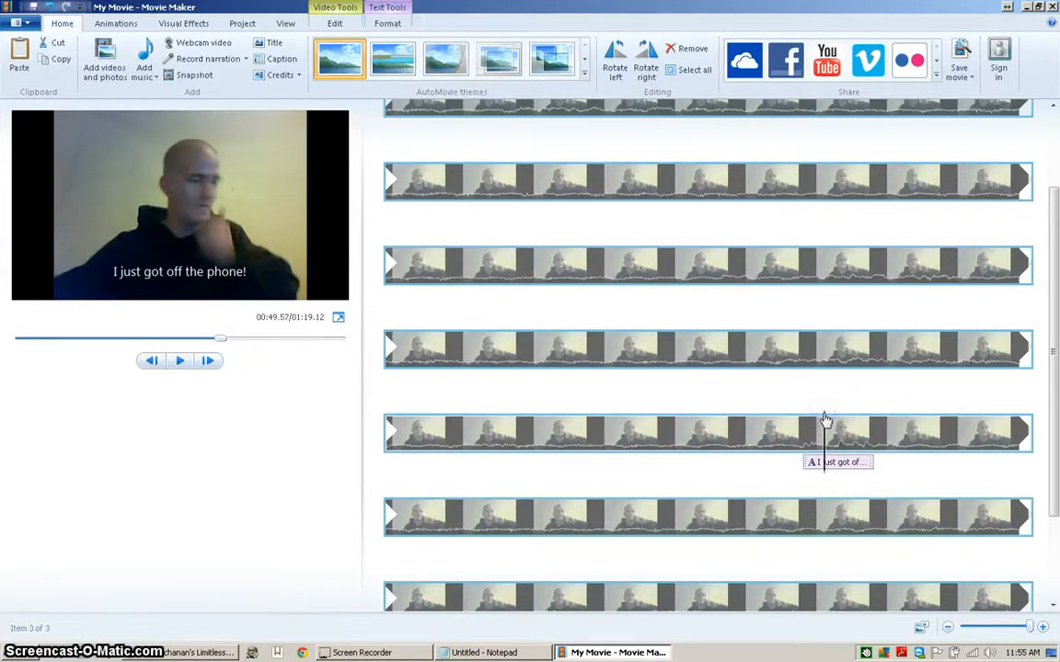
pyautogui.rightClick(825, 420)
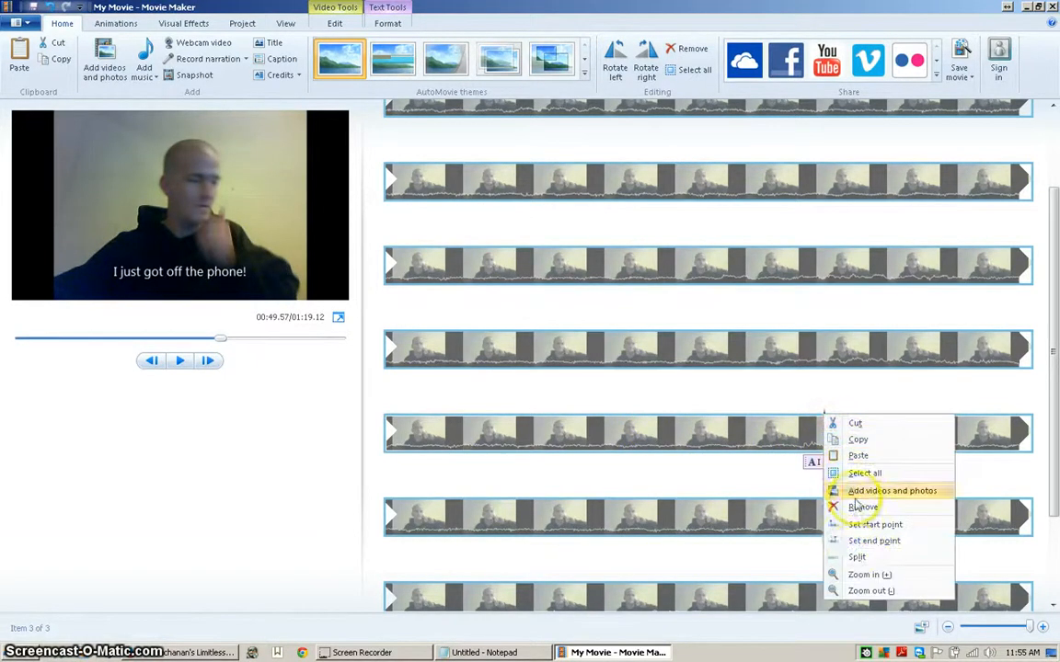
pyautogui.click(855, 558)
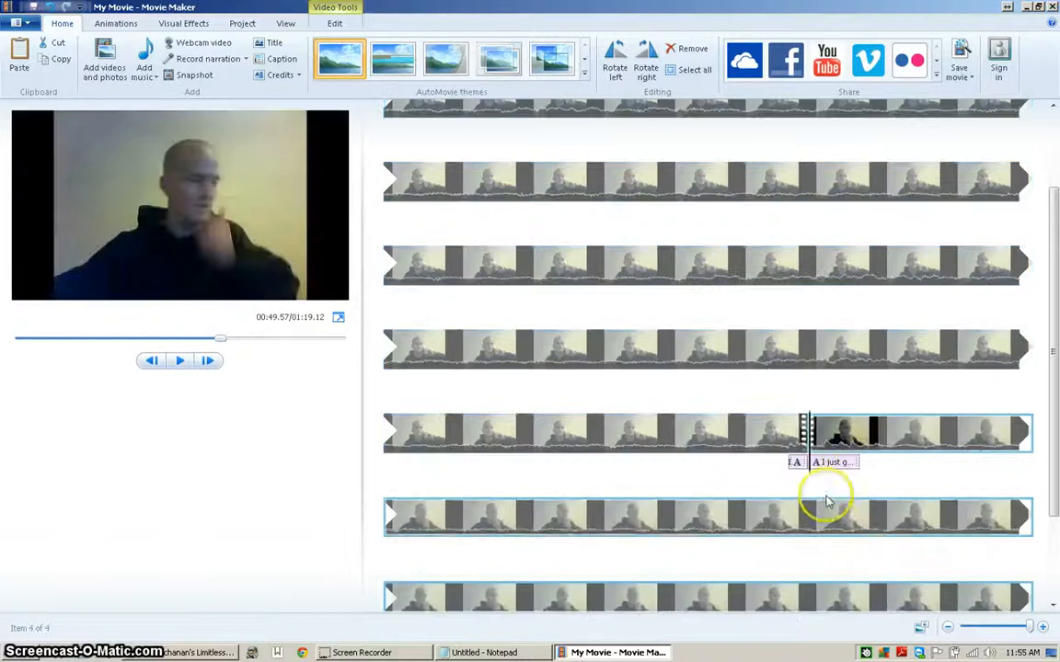
# Play on from the first split and split the webcam clip again at 00:51.23
pyautogui.click(180, 360)
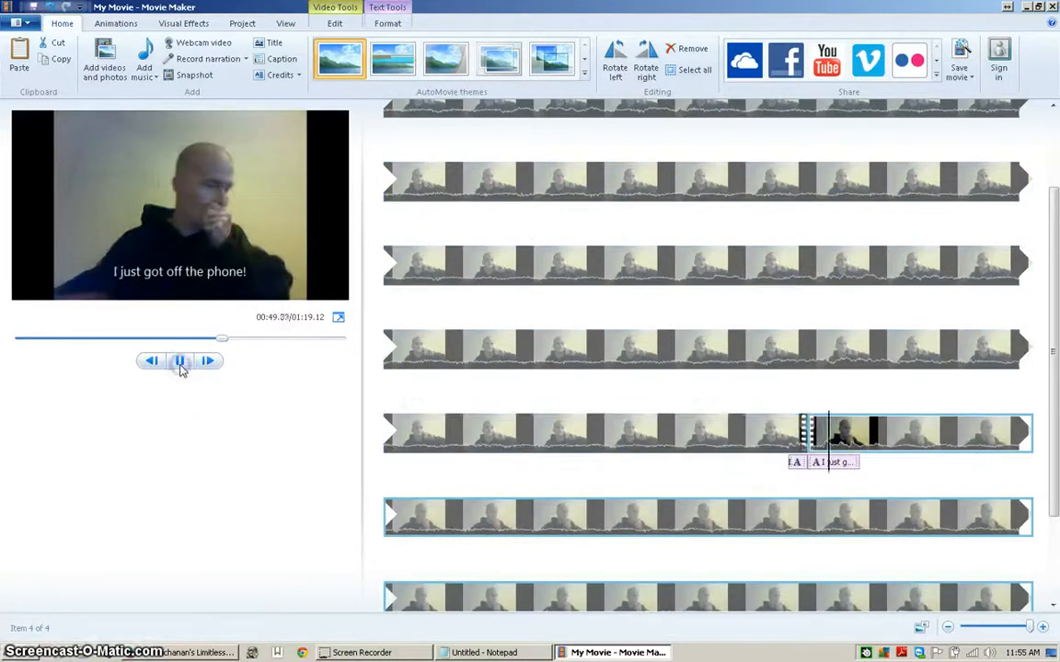
pyautogui.click(179, 361)
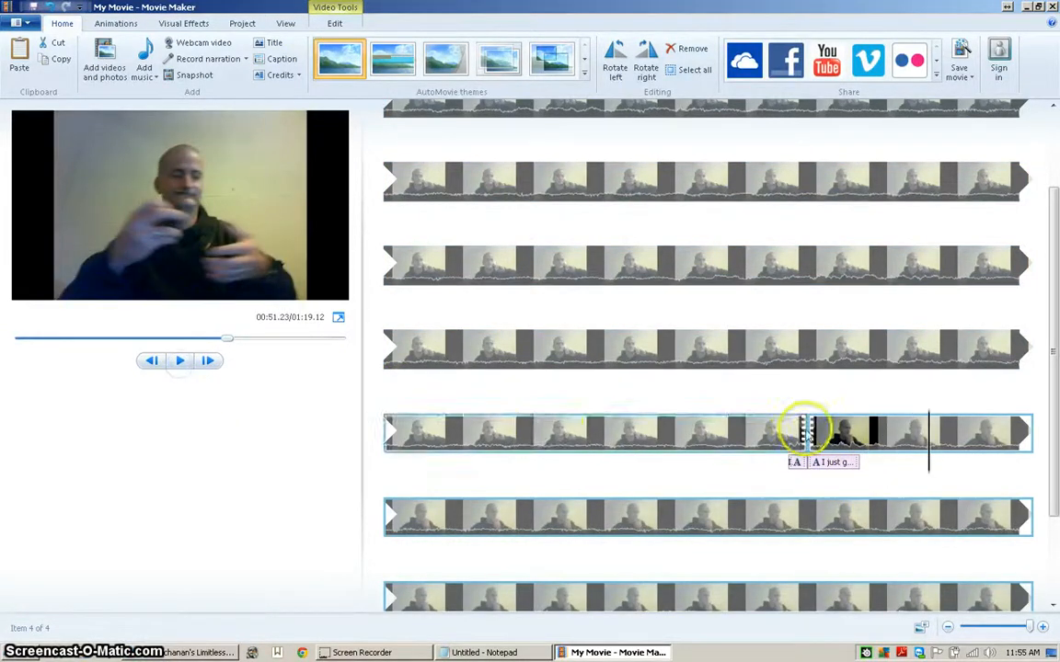
pyautogui.click(927, 432)
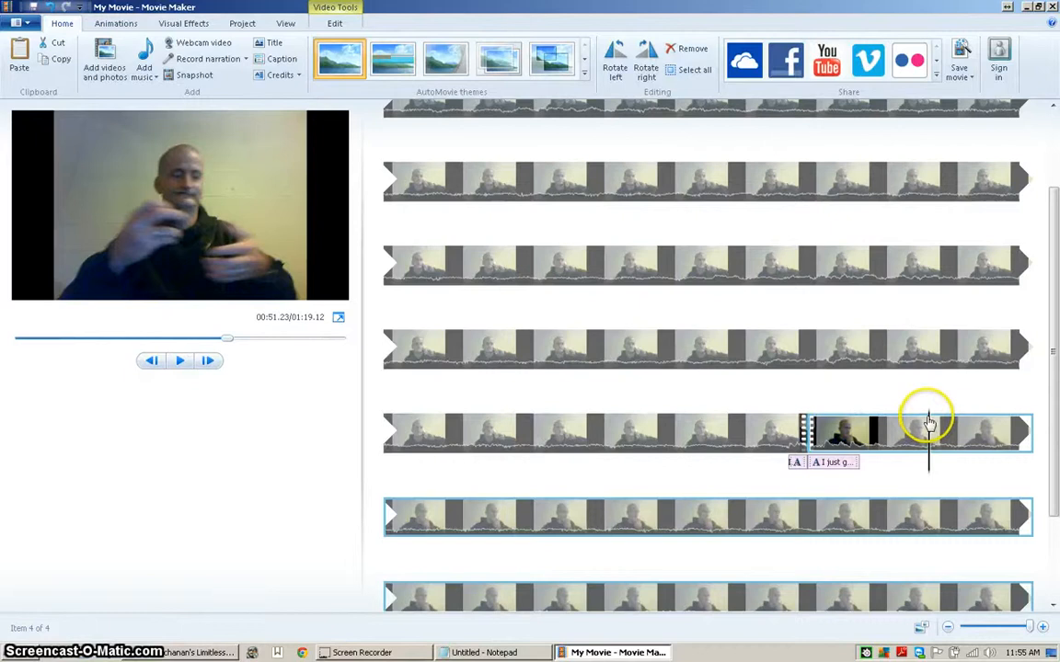
pyautogui.rightClick(928, 424)
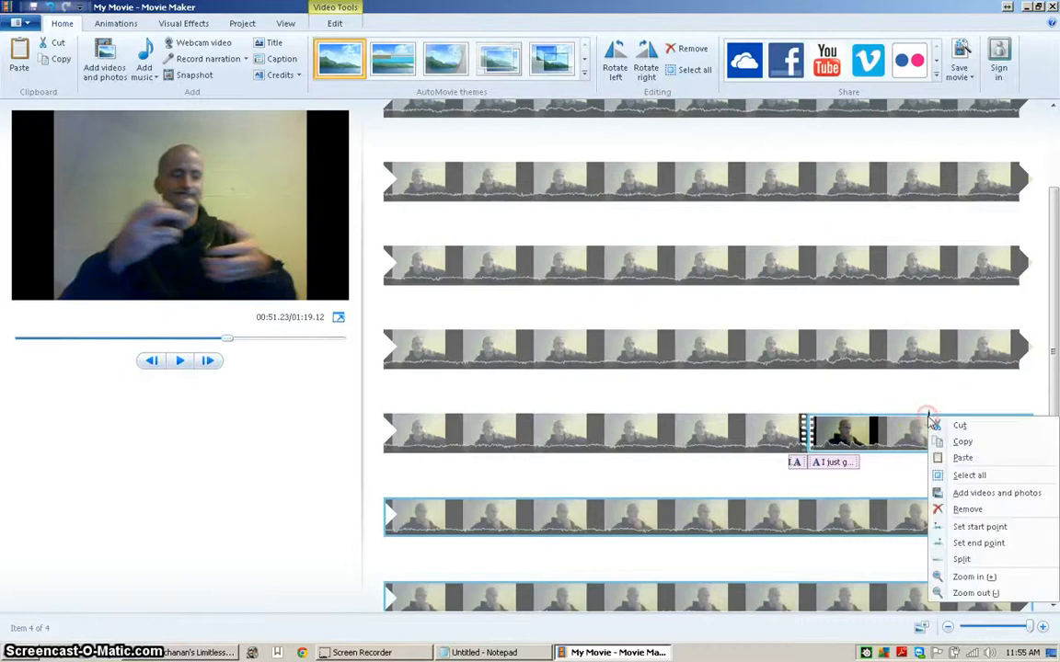
pyautogui.click(963, 563)
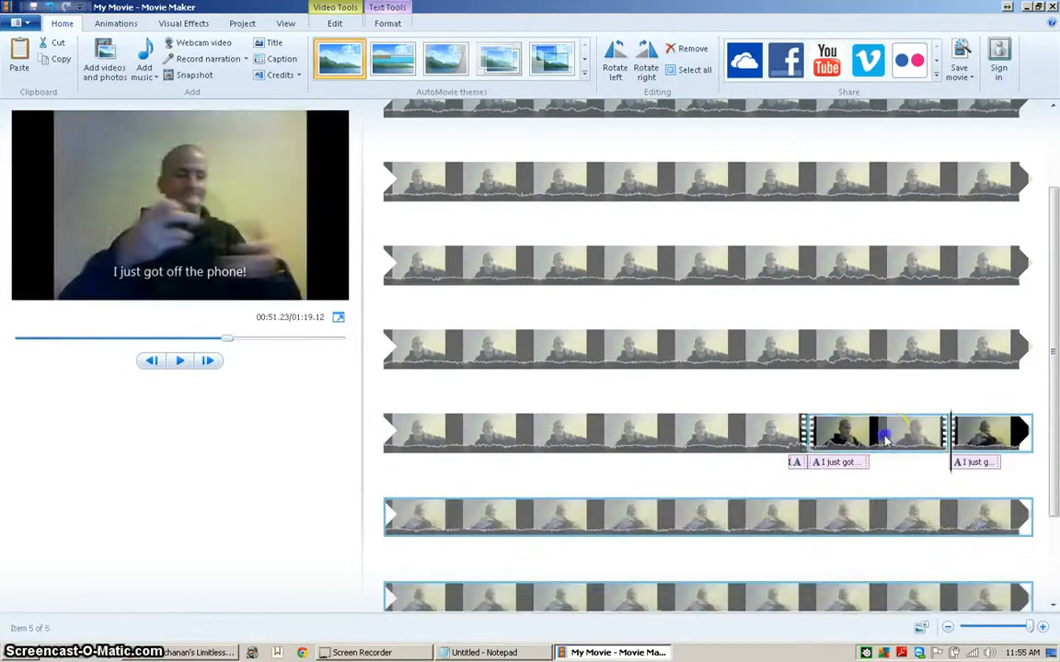
# Remove the short webcam segment between the two splits from the movie
pyautogui.click(881, 434)
pyautogui.rightClick(857, 434)
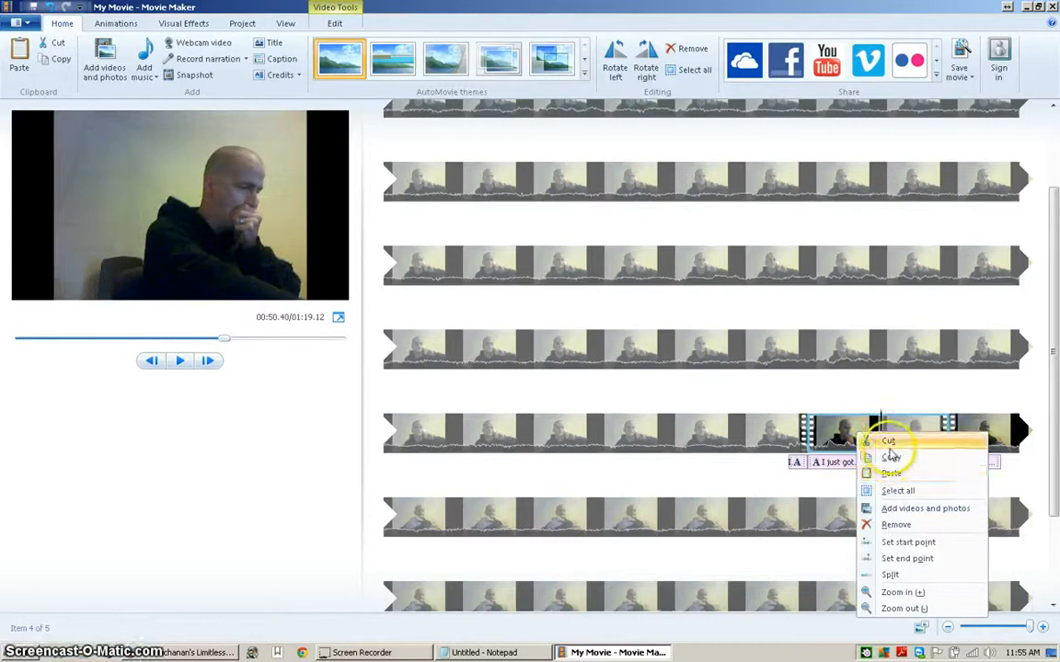
pyautogui.click(879, 441)
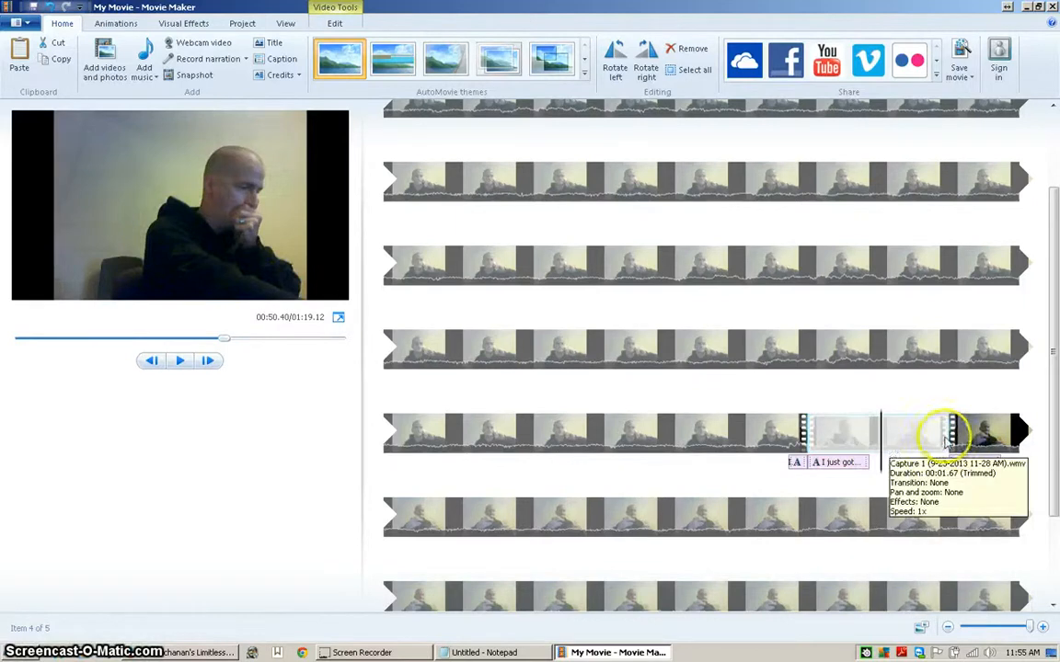
pyautogui.rightClick(905, 433)
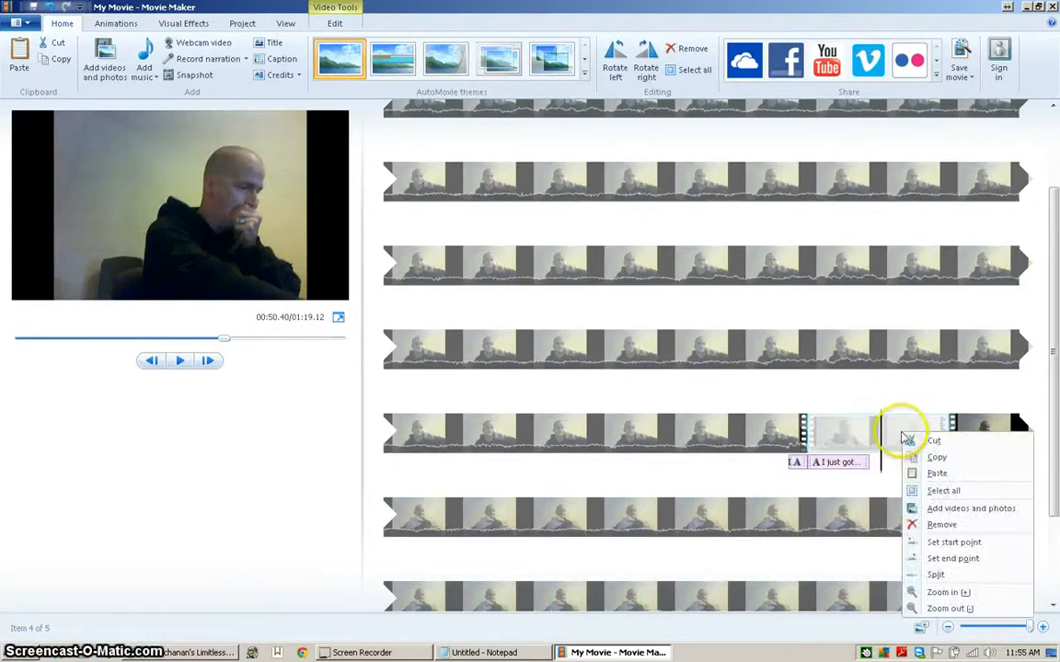
pyautogui.click(938, 524)
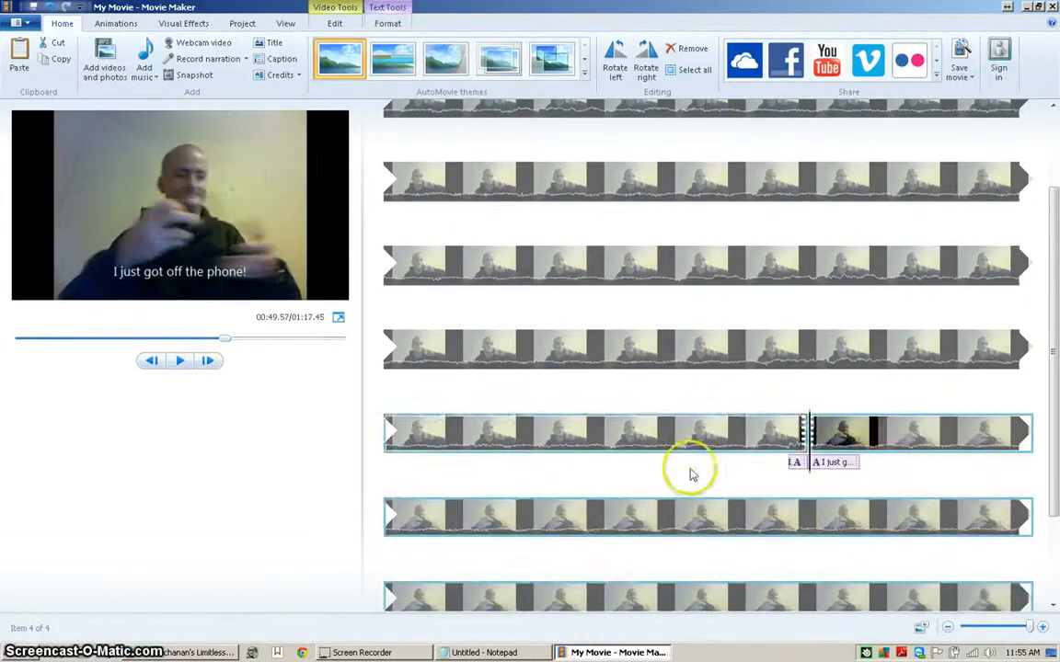
# Play the movie across the removed section to check the cut, and pause it
pyautogui.click(600, 441)
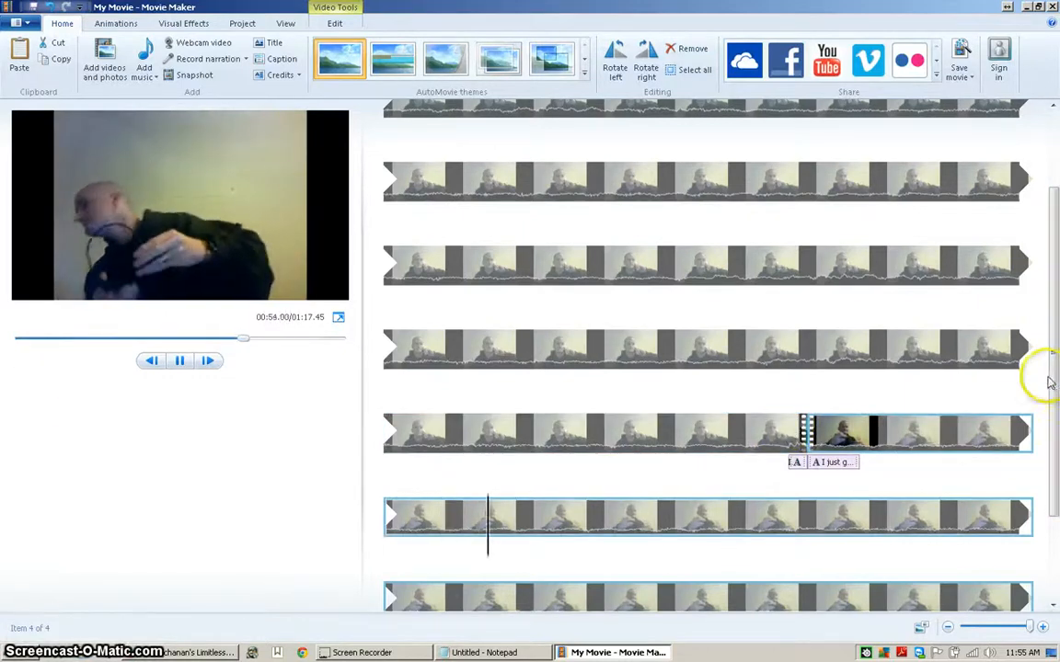
pyautogui.moveTo(1051, 359); pyautogui.dragTo(1053, 280)
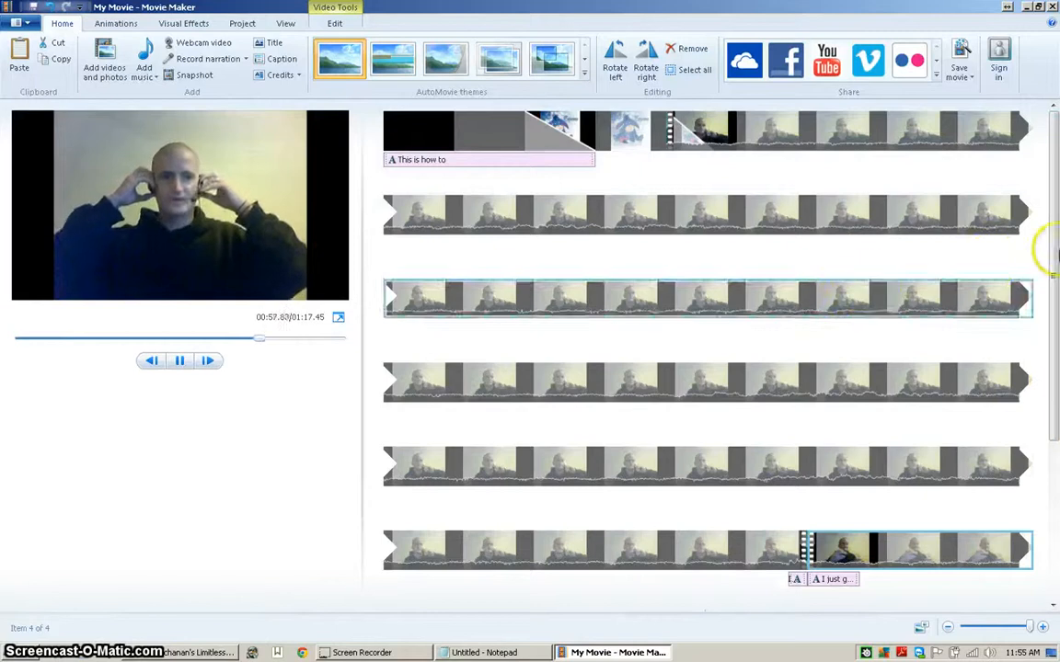
pyautogui.moveTo(1053, 248); pyautogui.dragTo(1055, 428)
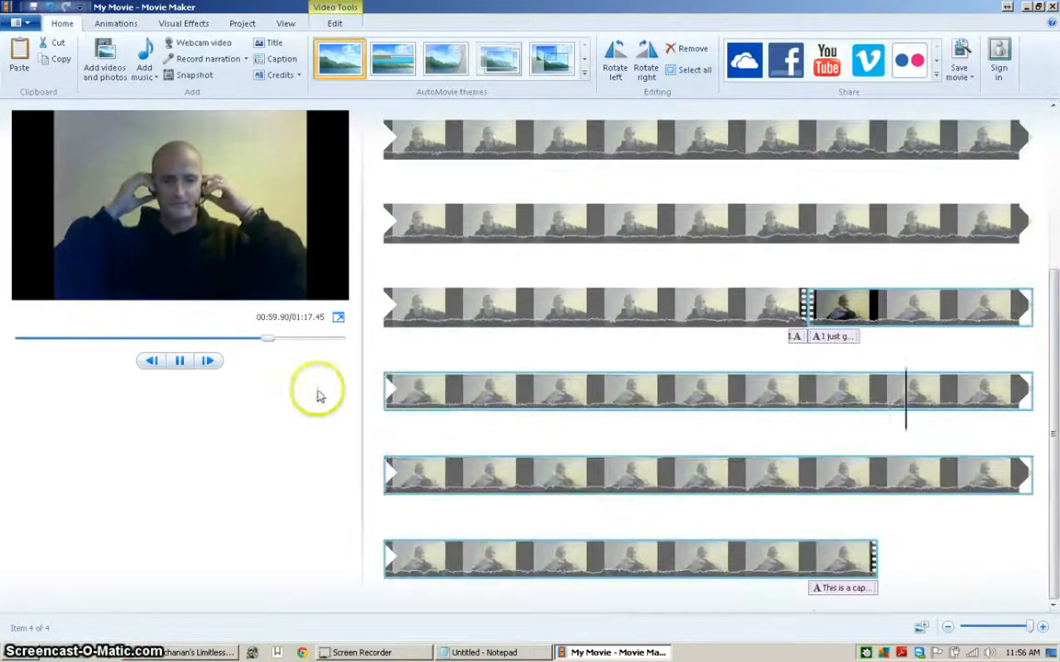
pyautogui.click(180, 362)
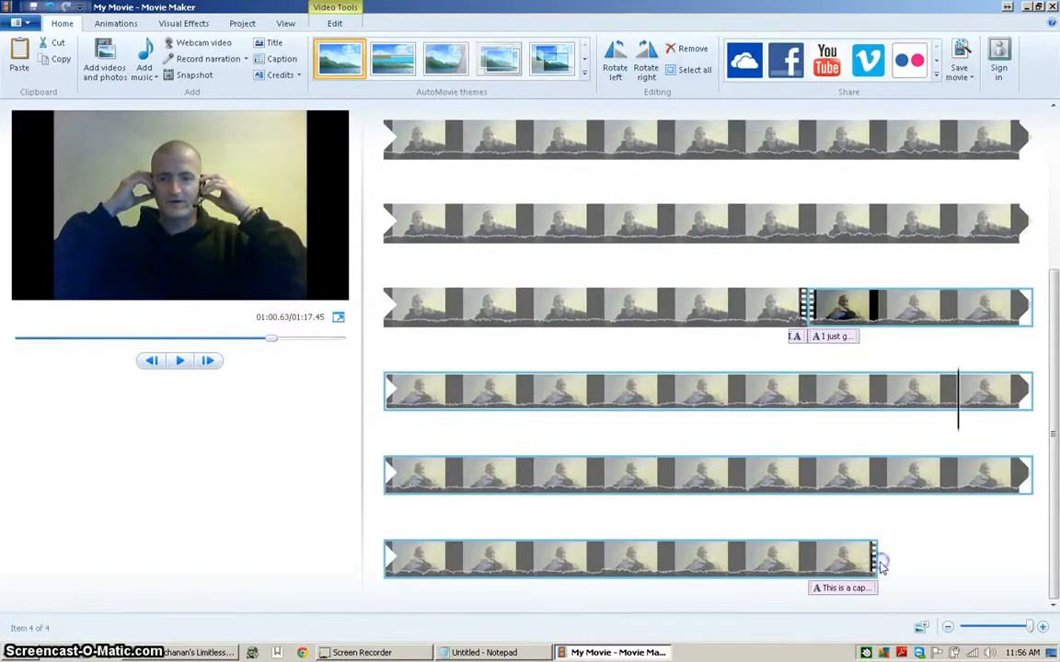
# Add the picture rhinologo_bordered.jpg from the Pictures library at the end of the movie
pyautogui.click(848, 585)
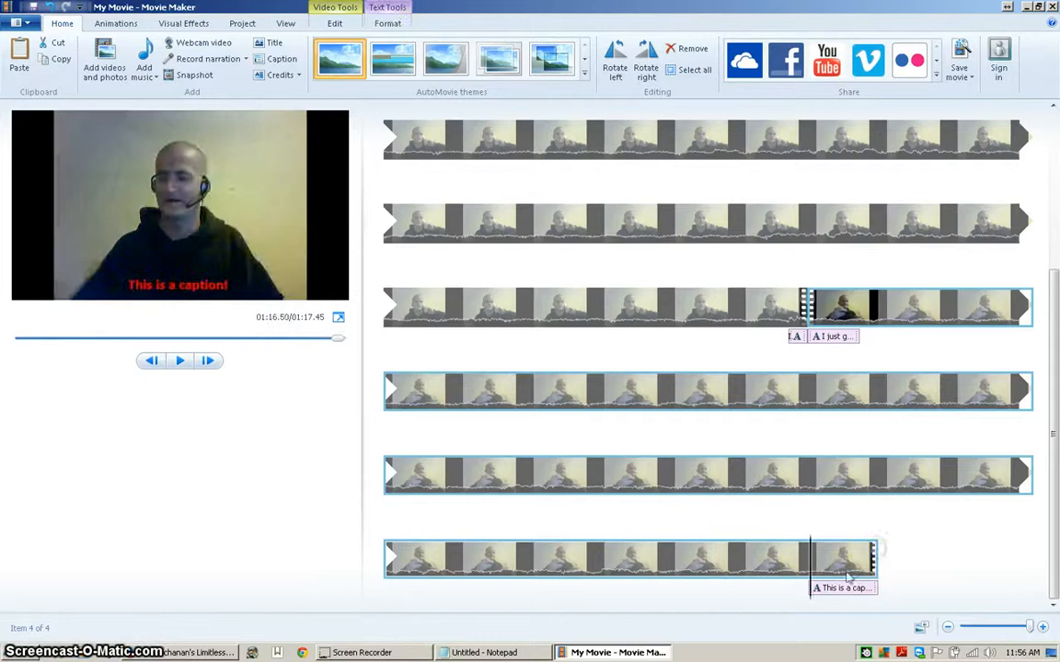
pyautogui.moveTo(811, 594); pyautogui.dragTo(904, 593)
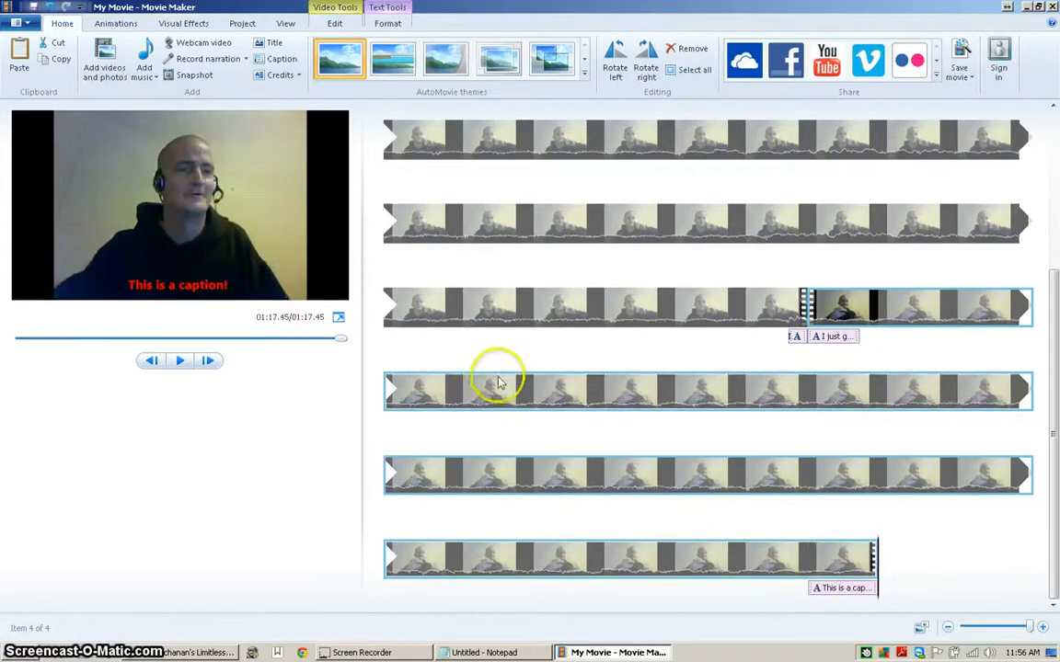
pyautogui.click(108, 57)
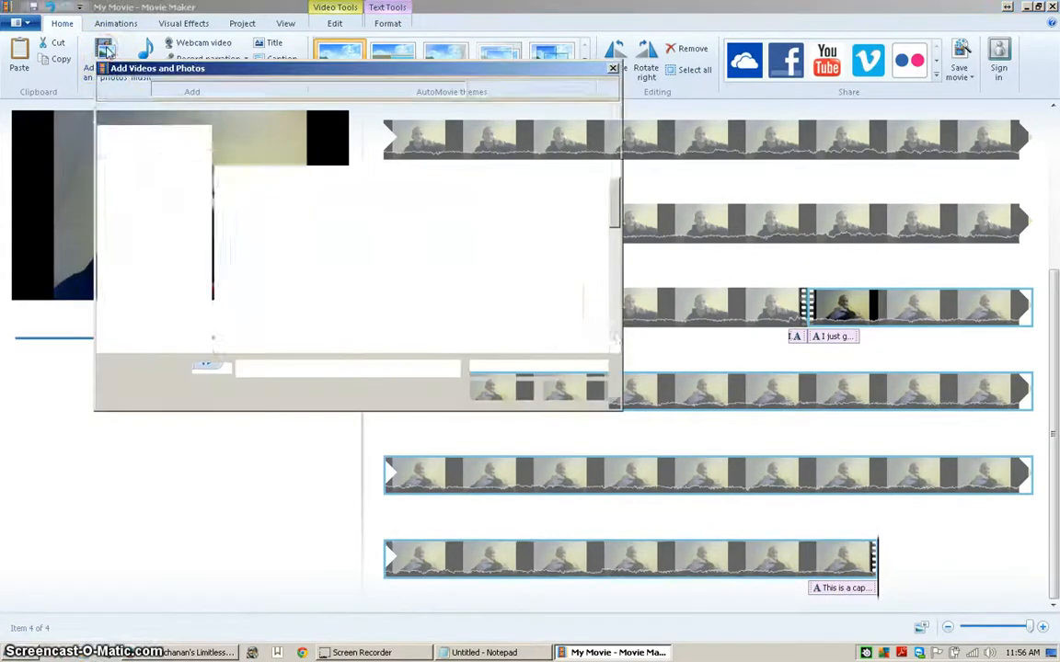
pyautogui.moveTo(611, 203); pyautogui.dragTo(622, 304)
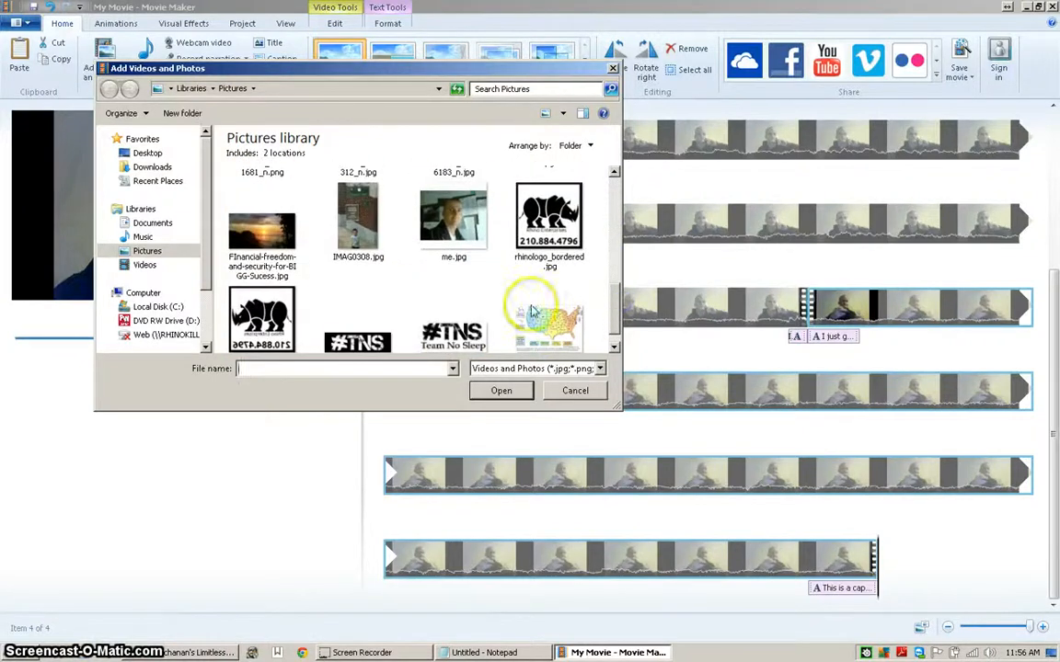
pyautogui.click(548, 217)
pyautogui.click(500, 390)
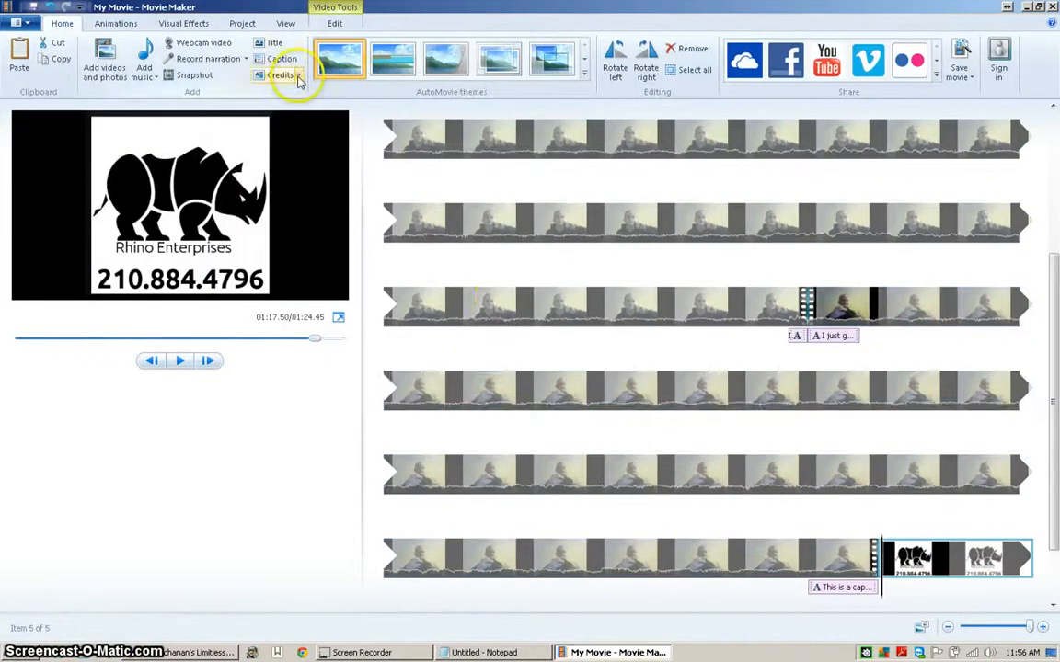
# Set the closing rhino logo picture's duration to 2.00
pyautogui.doubleClick(909, 557)
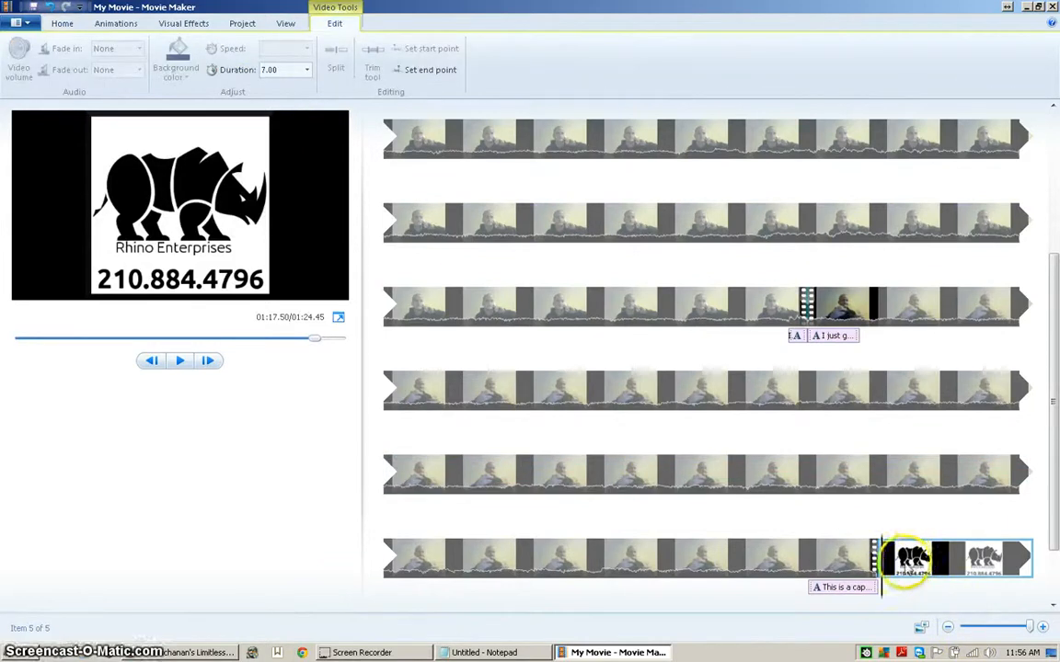
pyautogui.click(307, 69)
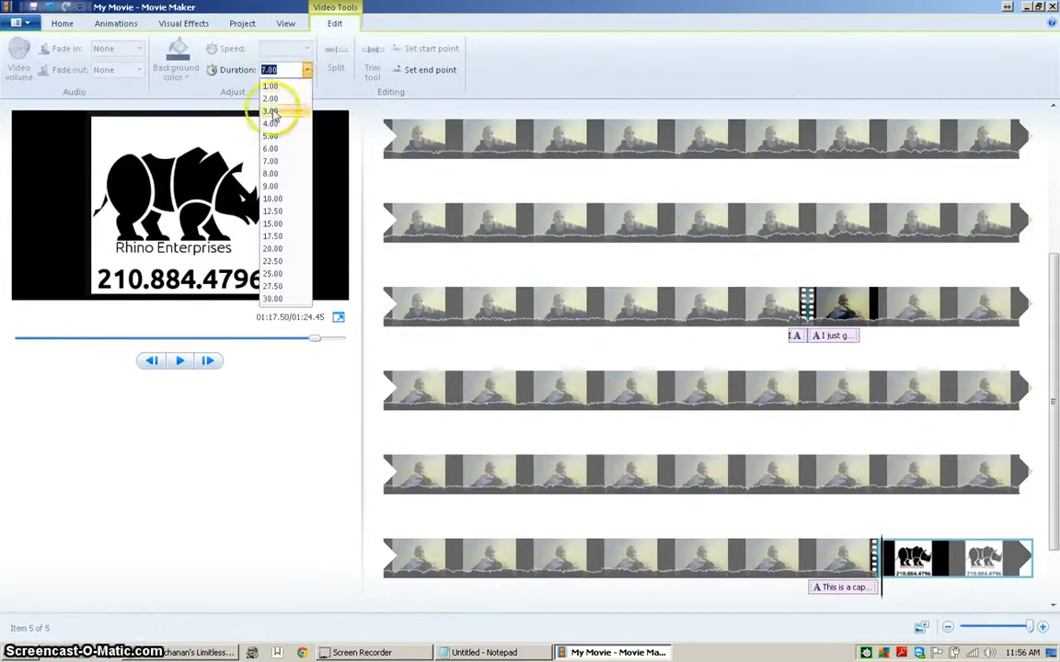
pyautogui.click(281, 100)
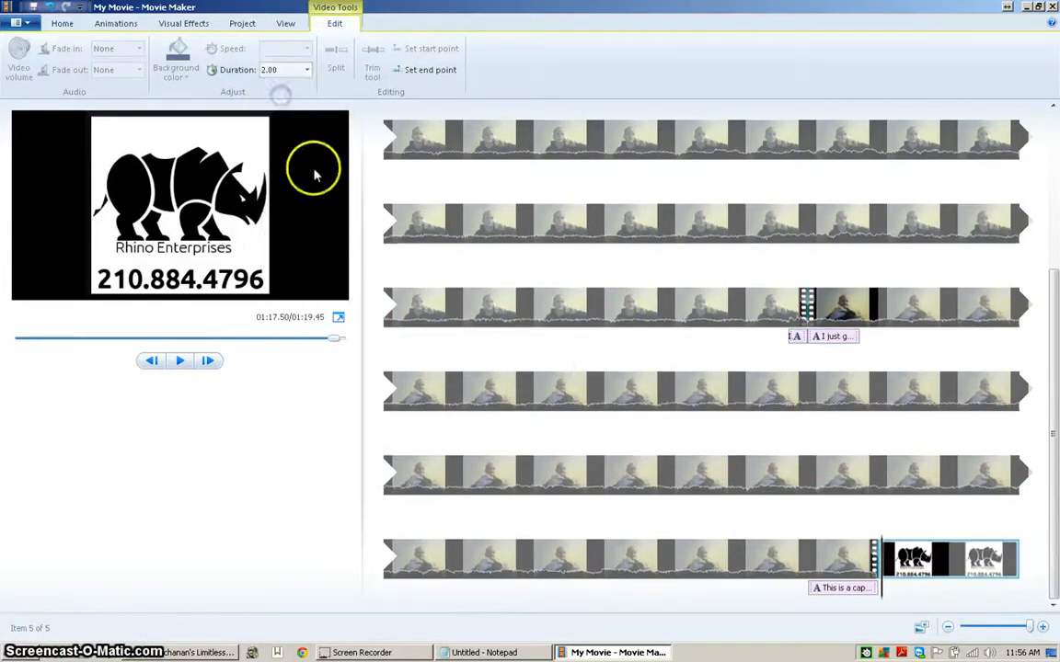
# Apply the X-shaped transition between the webcam clip and the closing rhino logo picture
pyautogui.click(839, 552)
pyautogui.click(877, 552)
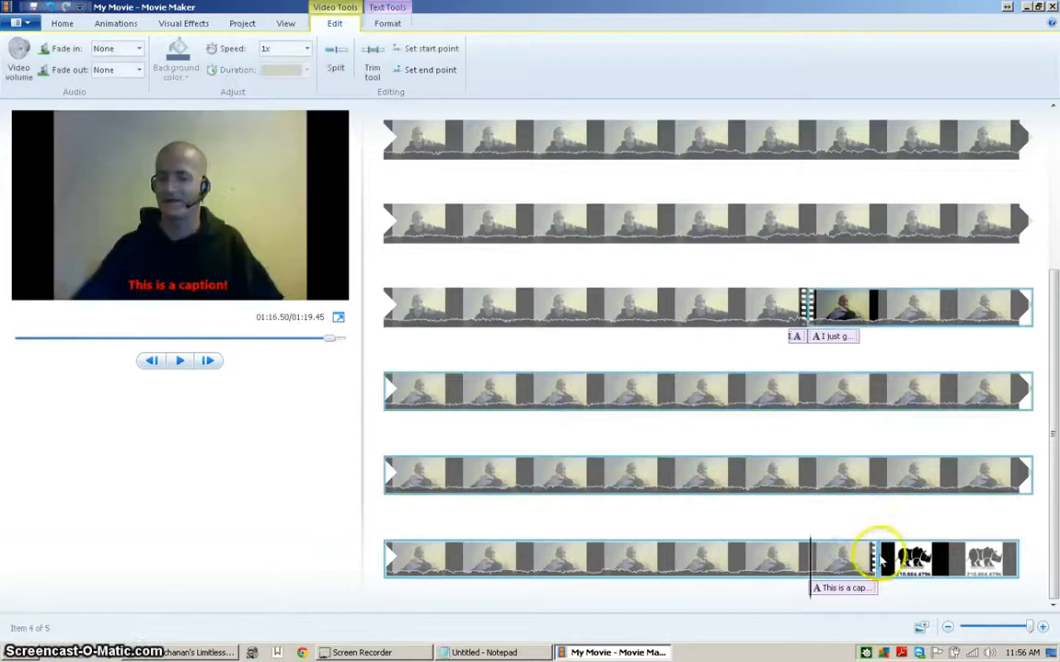
pyautogui.click(303, 79)
pyautogui.click(133, 22)
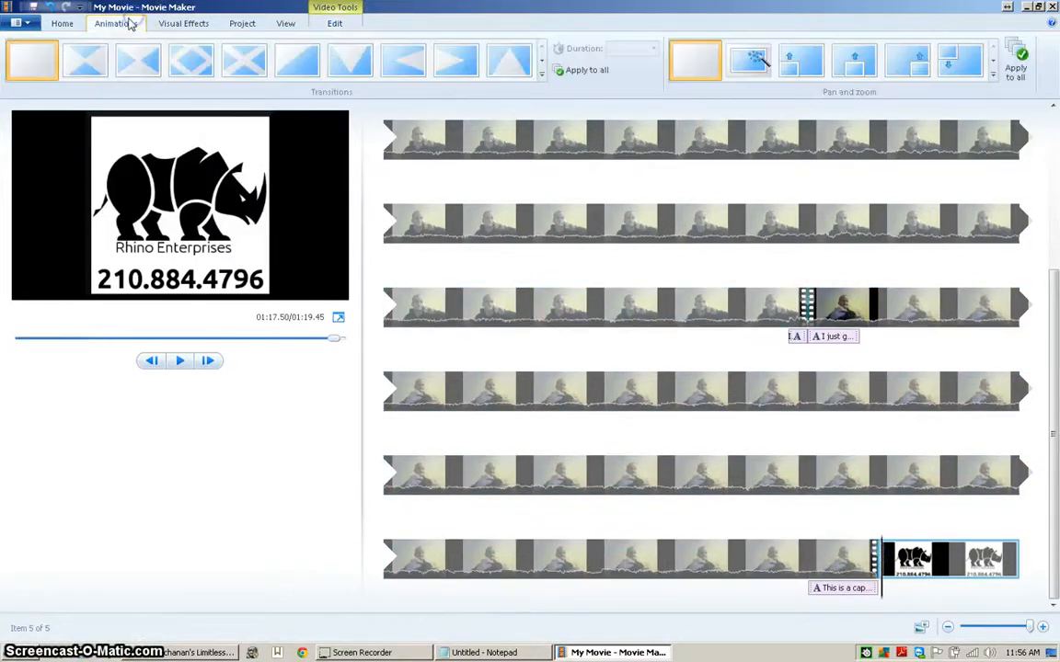
pyautogui.click(233, 63)
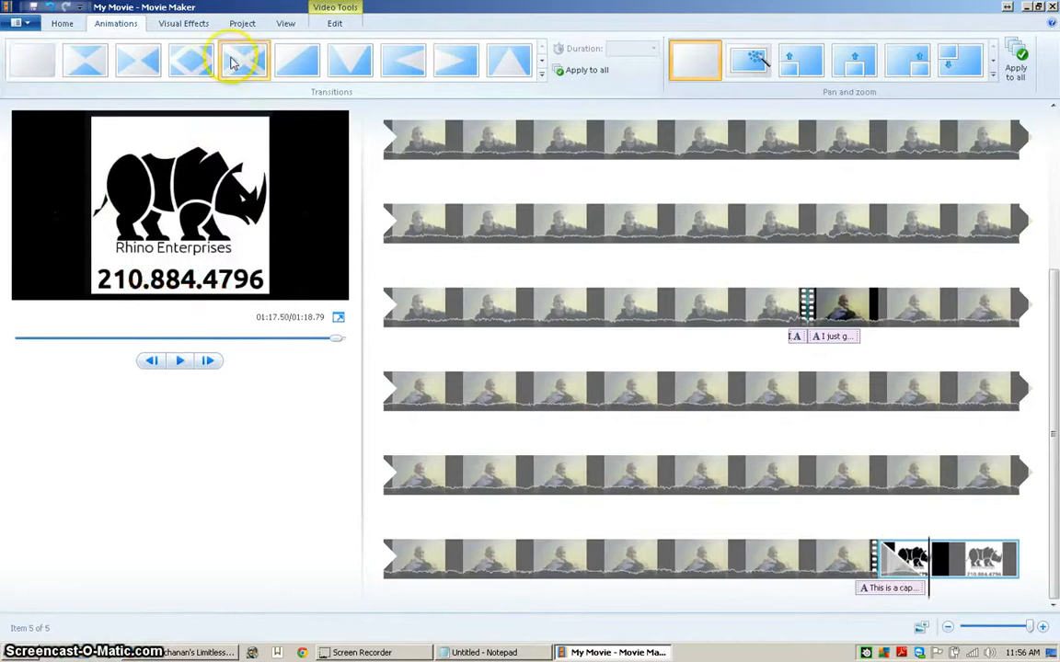
# Play the movie from the beginning to review the title, opening picture and transitions, pausing during the webcam clip
pyautogui.click(187, 23)
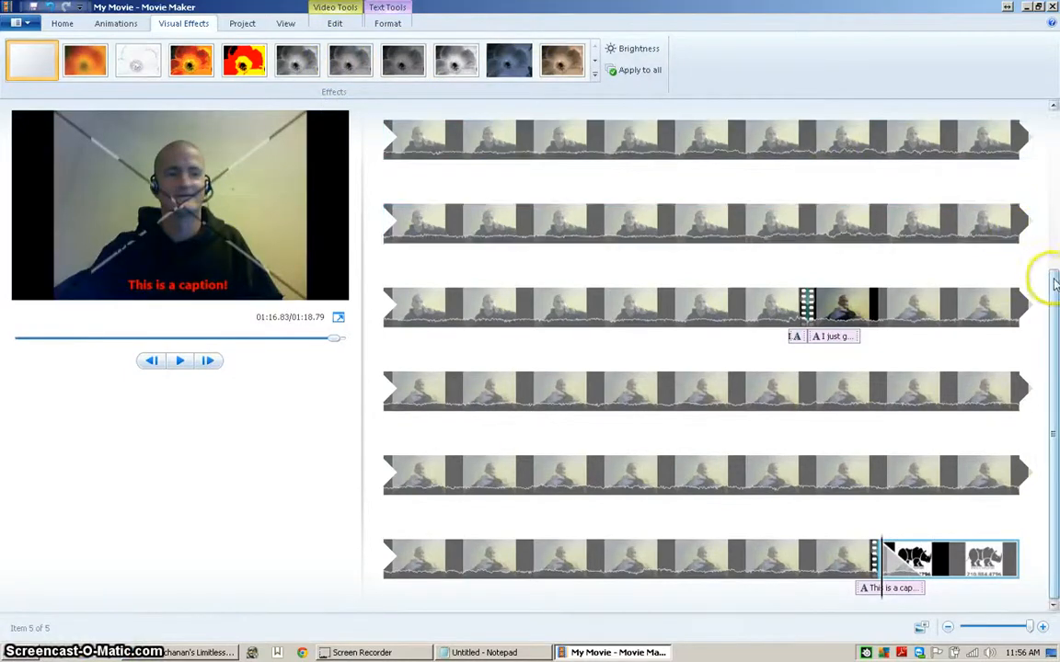
pyautogui.moveTo(1053, 281); pyautogui.dragTo(1055, 106)
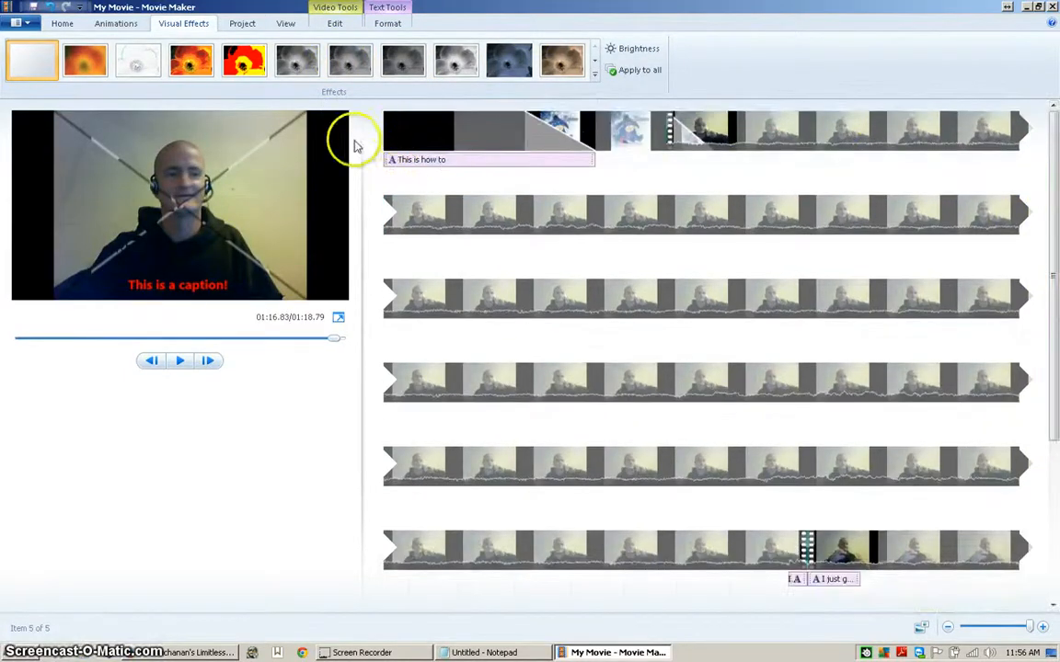
pyautogui.click(386, 136)
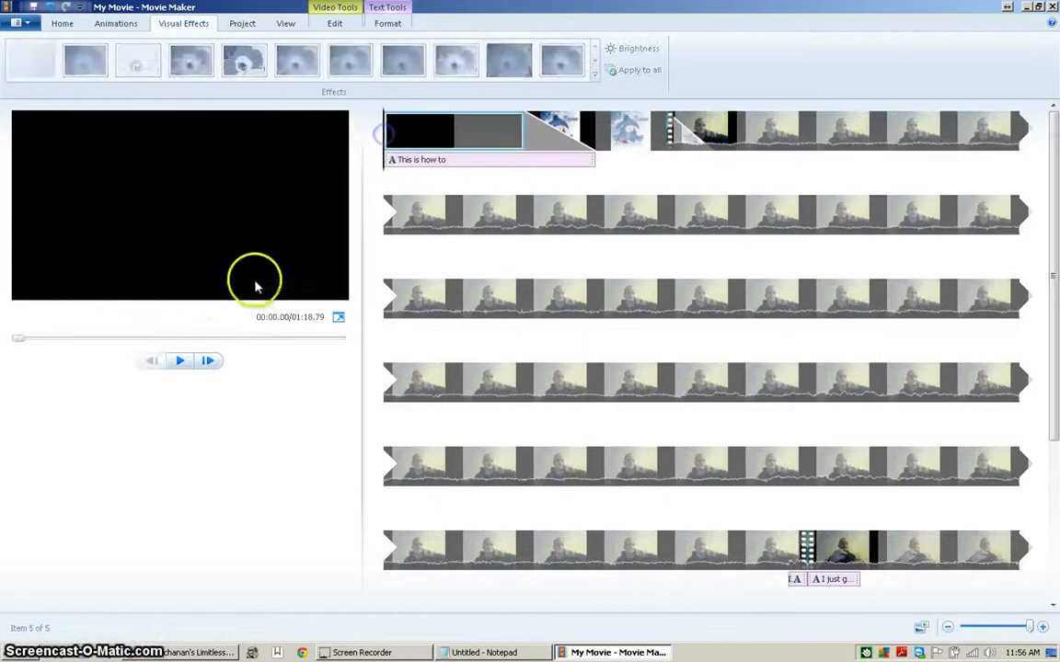
pyautogui.click(181, 363)
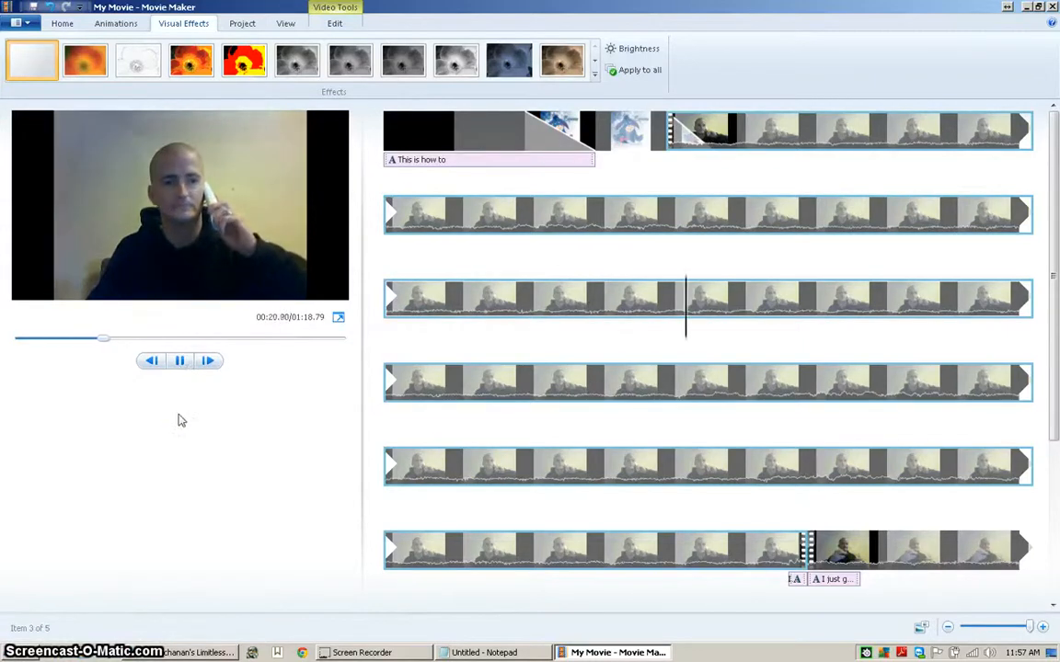
pyautogui.click(180, 363)
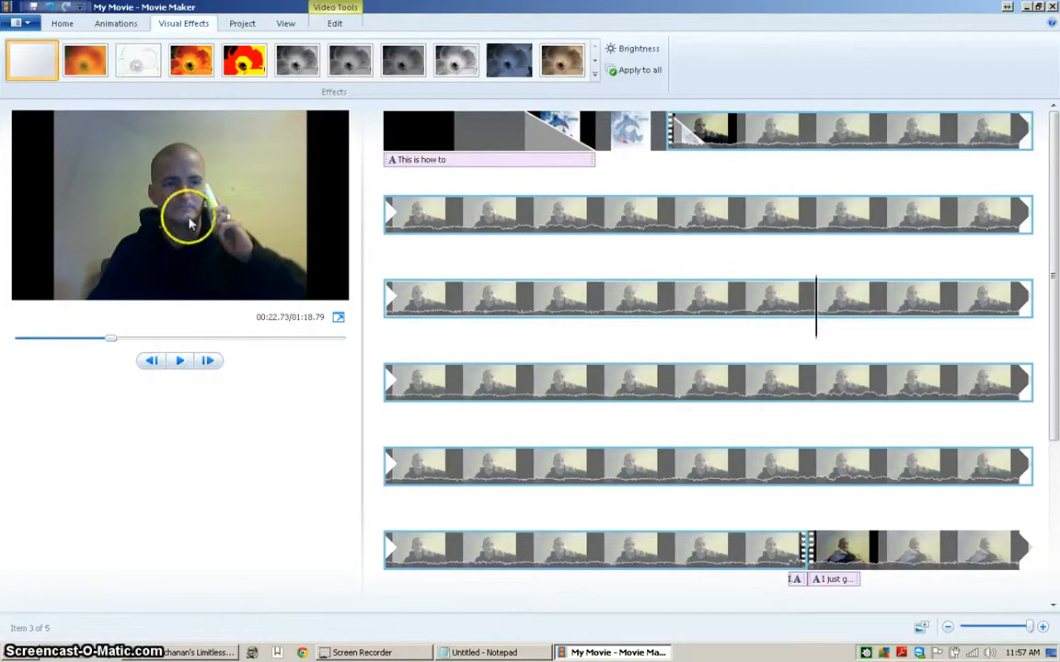
# Save the project to the Desktop as a Movie Maker project named "example movie"
pyautogui.click(70, 26)
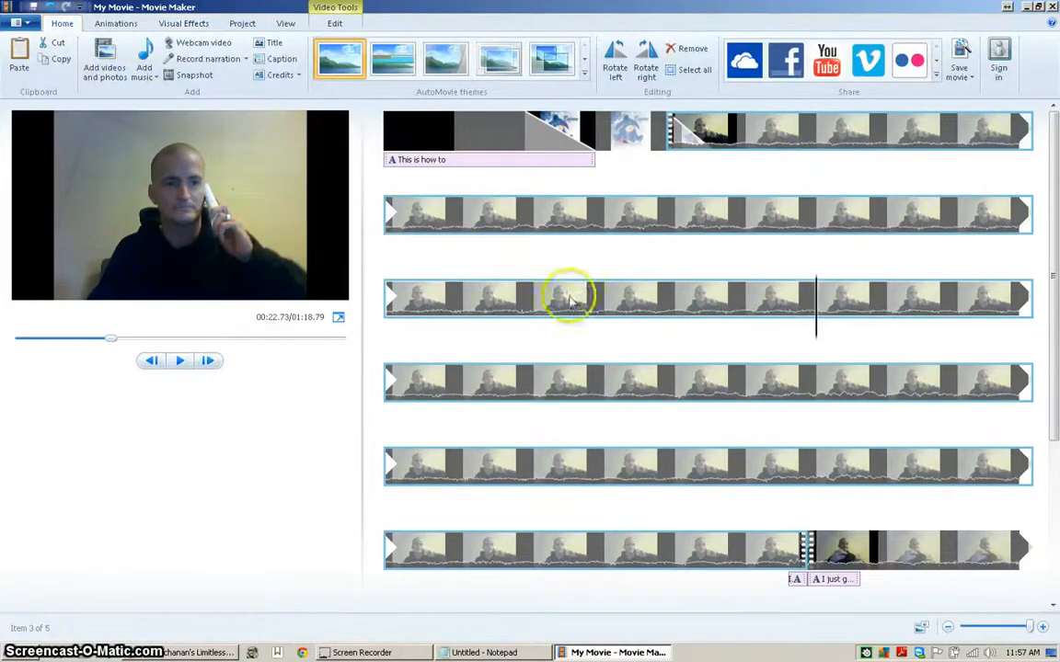
pyautogui.click(34, 7)
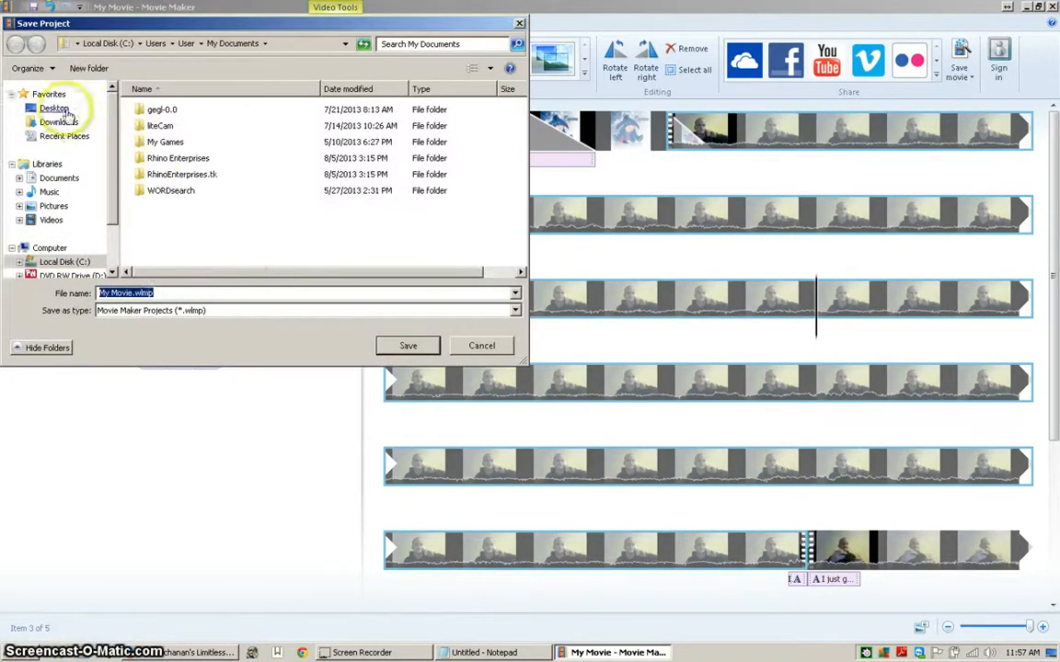
pyautogui.click(53, 107)
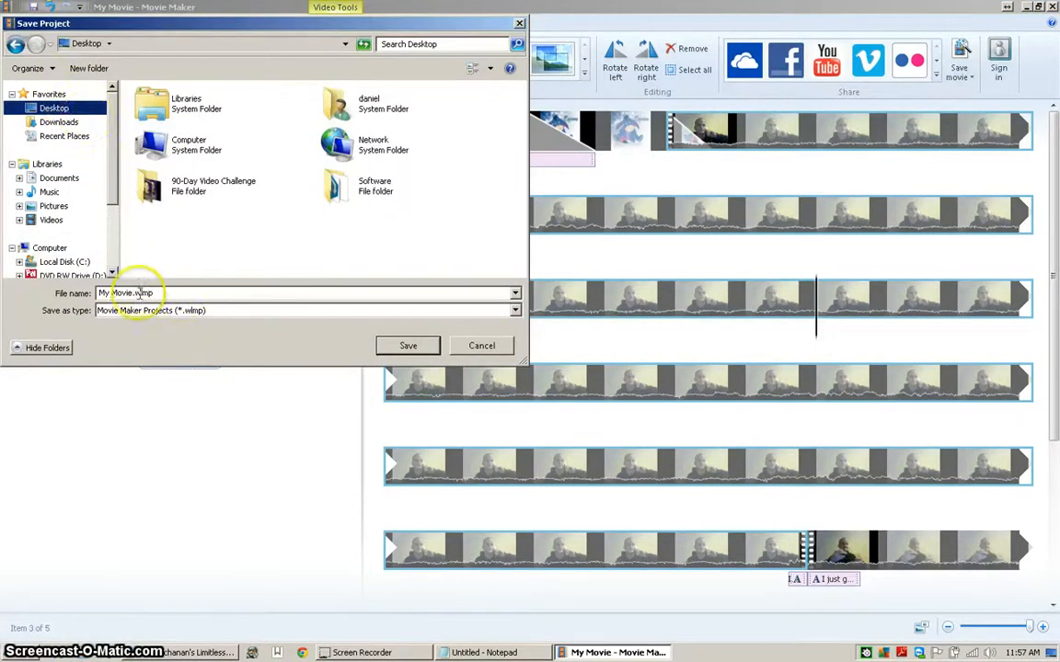
pyautogui.moveTo(171, 293); pyautogui.dragTo(83, 295)
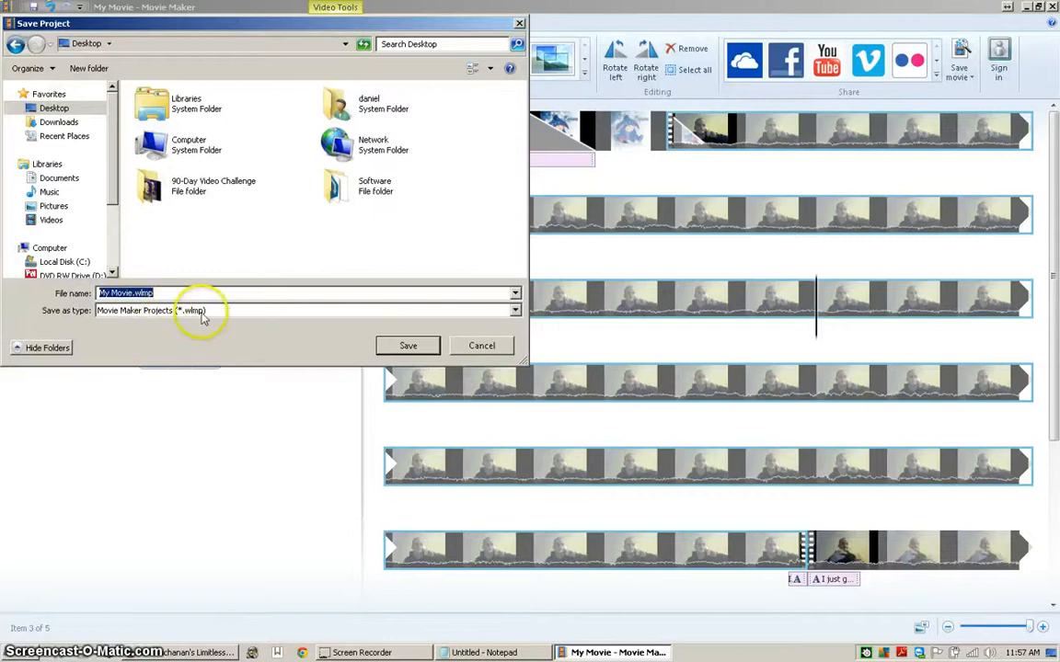
pyautogui.write('my ')
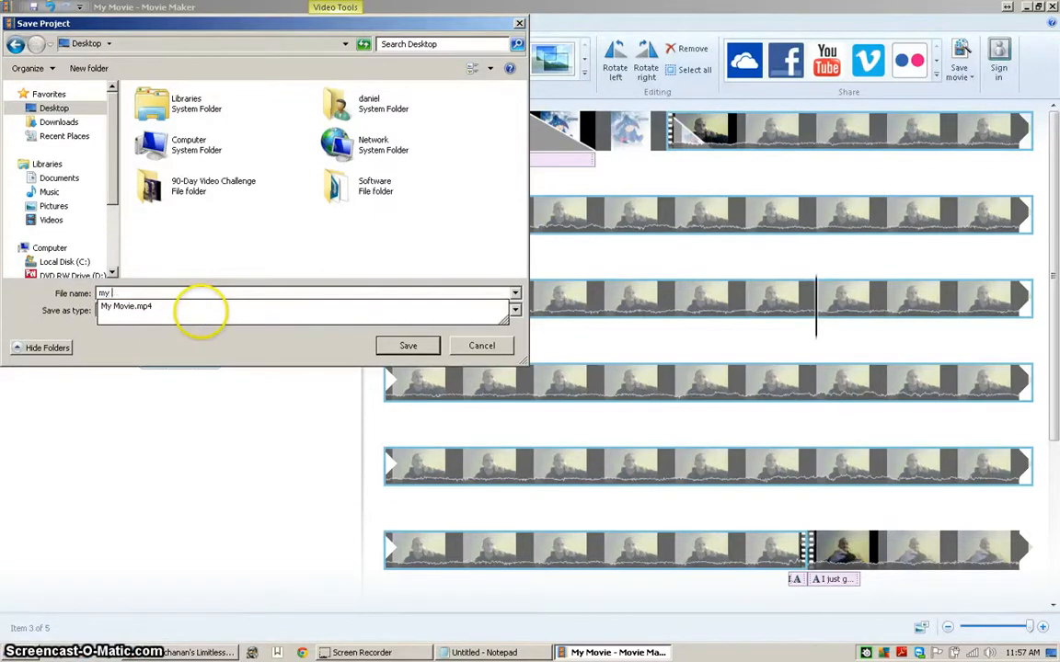
pyautogui.write('example movie')
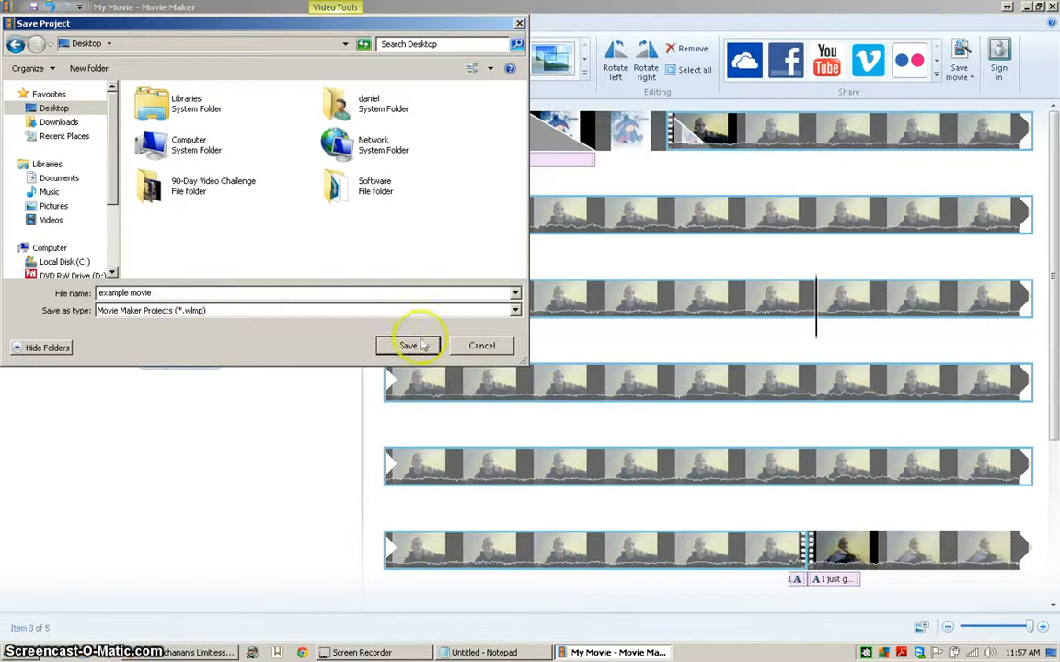
pyautogui.click(410, 345)
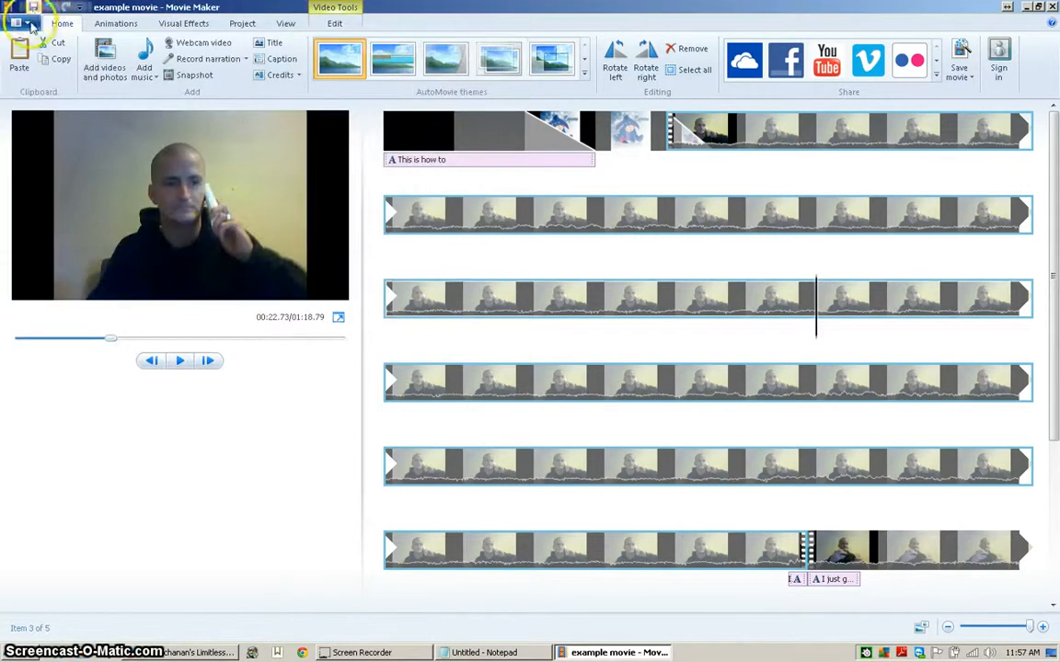
pyautogui.click(29, 24)
pyautogui.moveTo(83, 191)
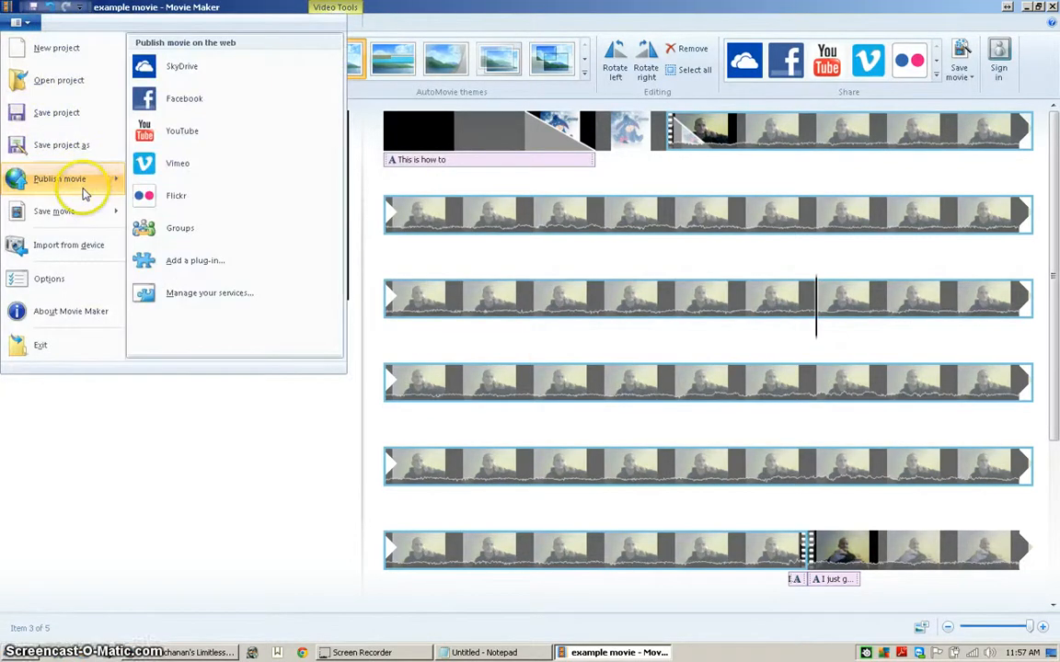
pyautogui.click(29, 24)
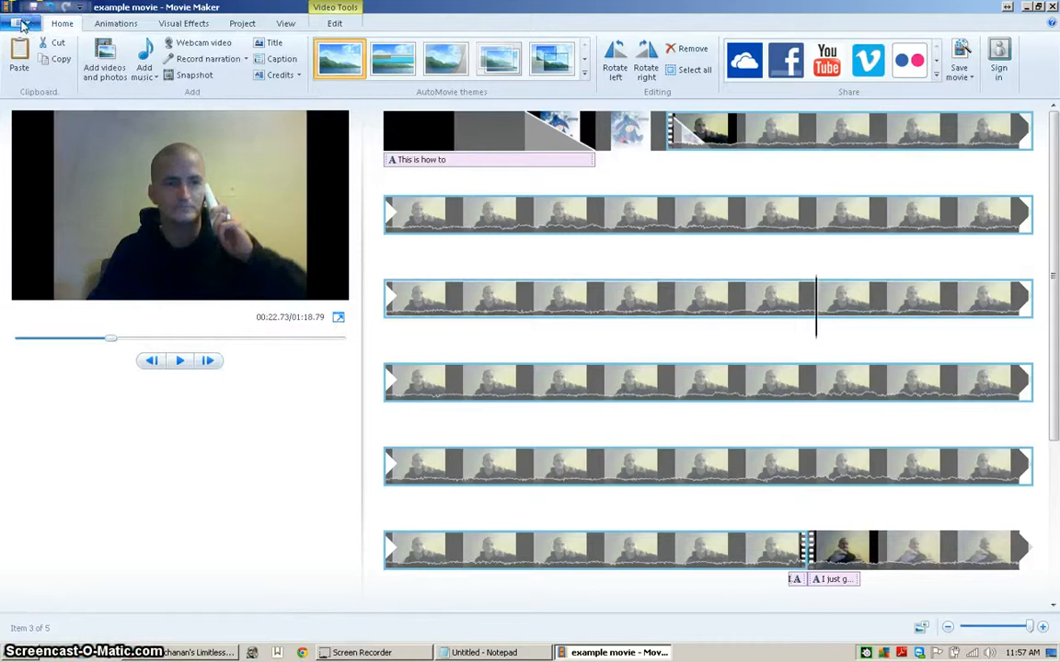
# Export the movie with the "For computer" setting to the Desktop as example movie.mp4
pyautogui.click(24, 25)
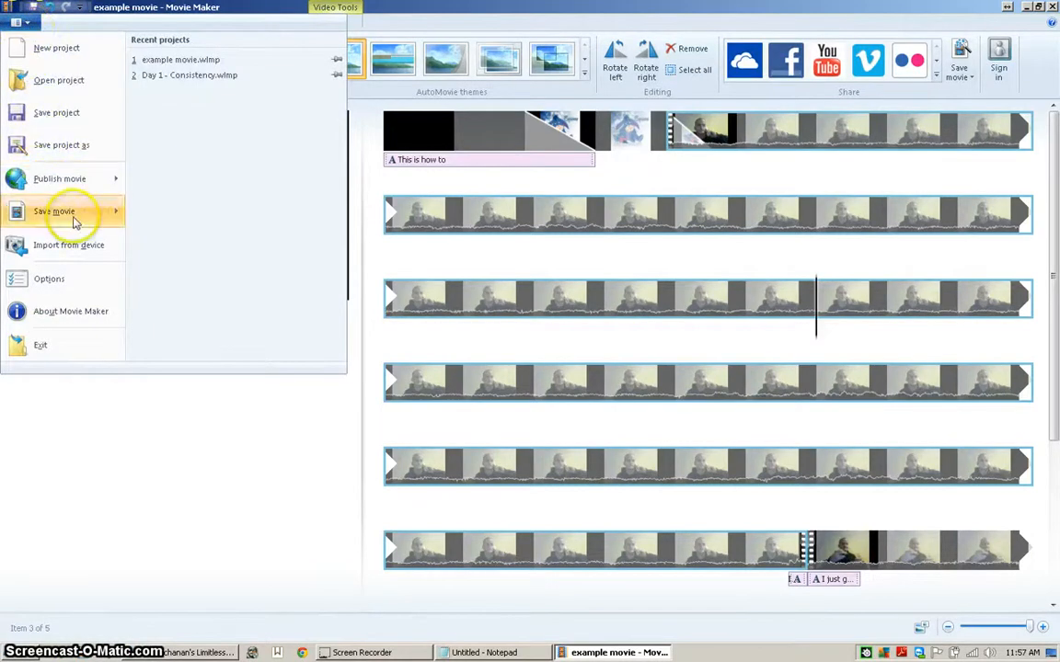
pyautogui.moveTo(74, 219)
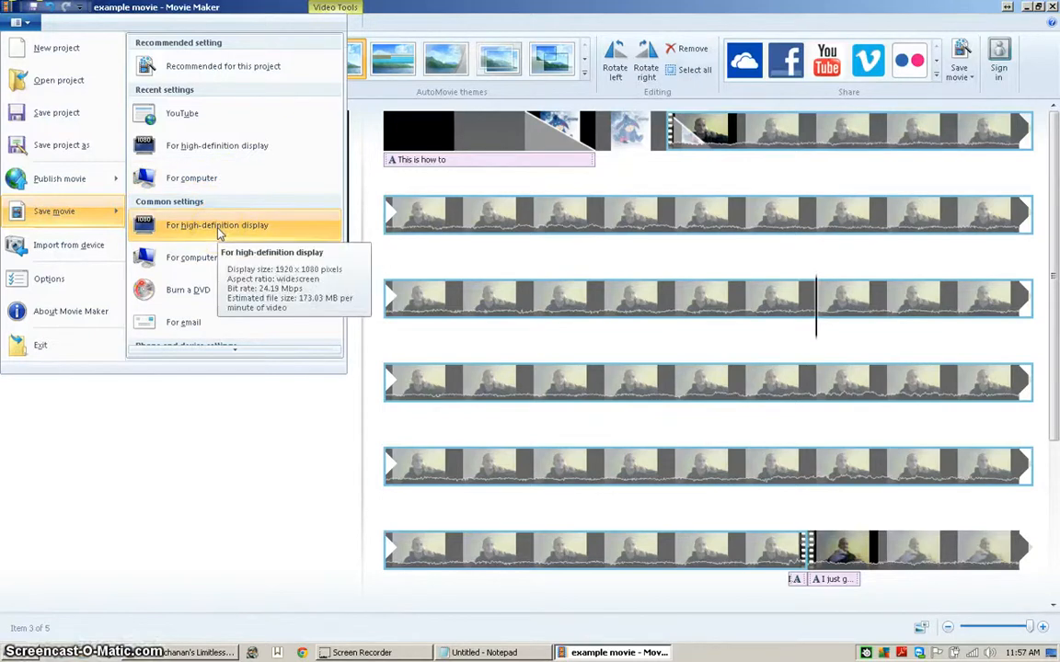
pyautogui.click(266, 233)
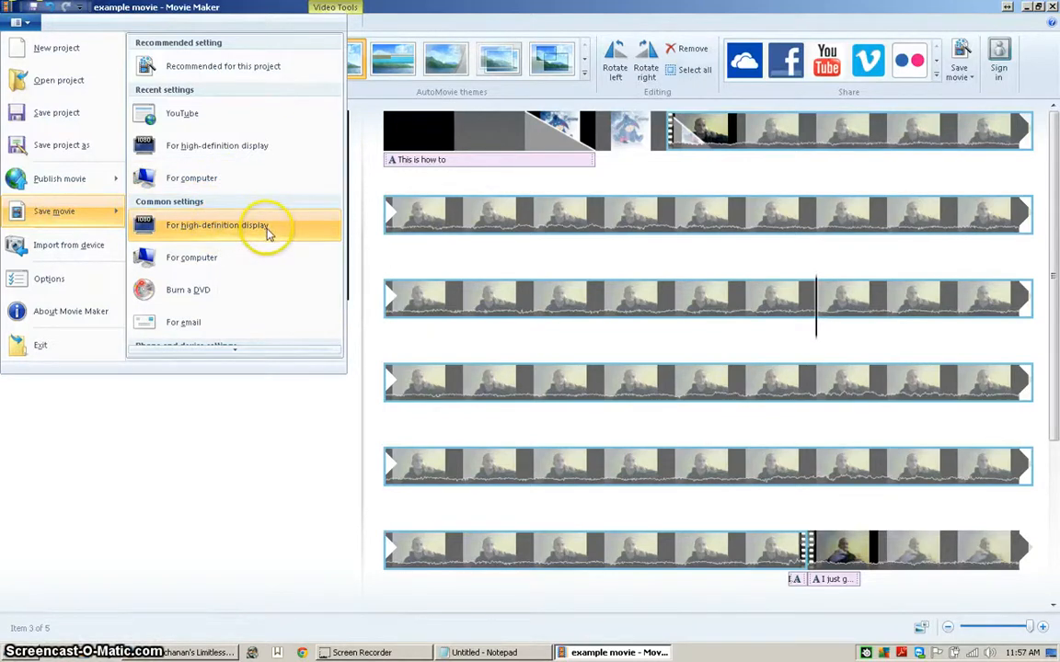
pyautogui.click(216, 264)
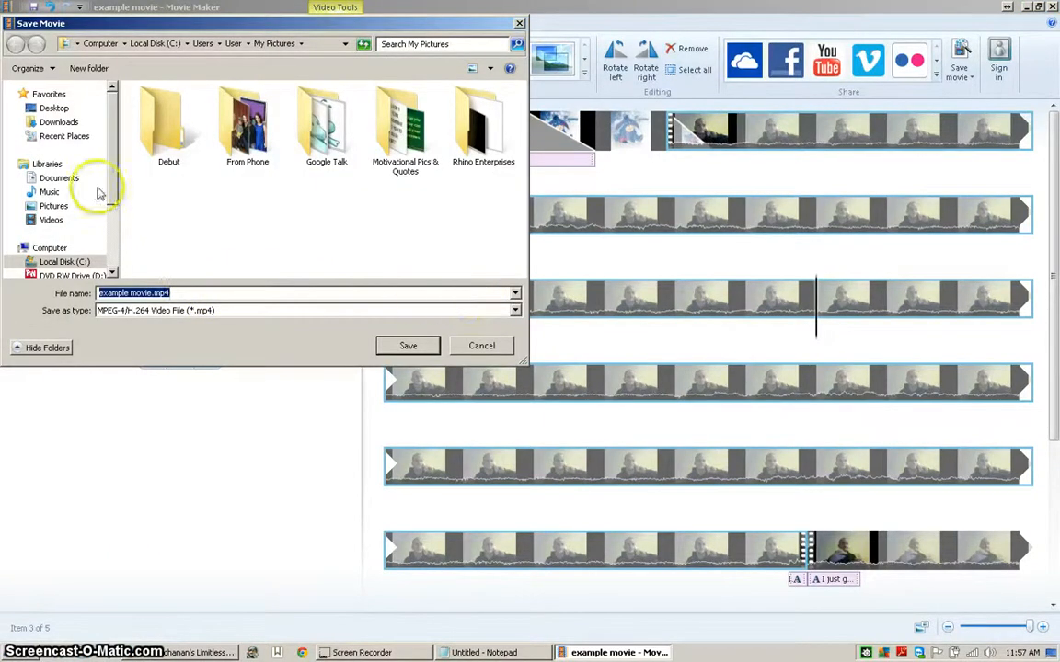
pyautogui.click(53, 107)
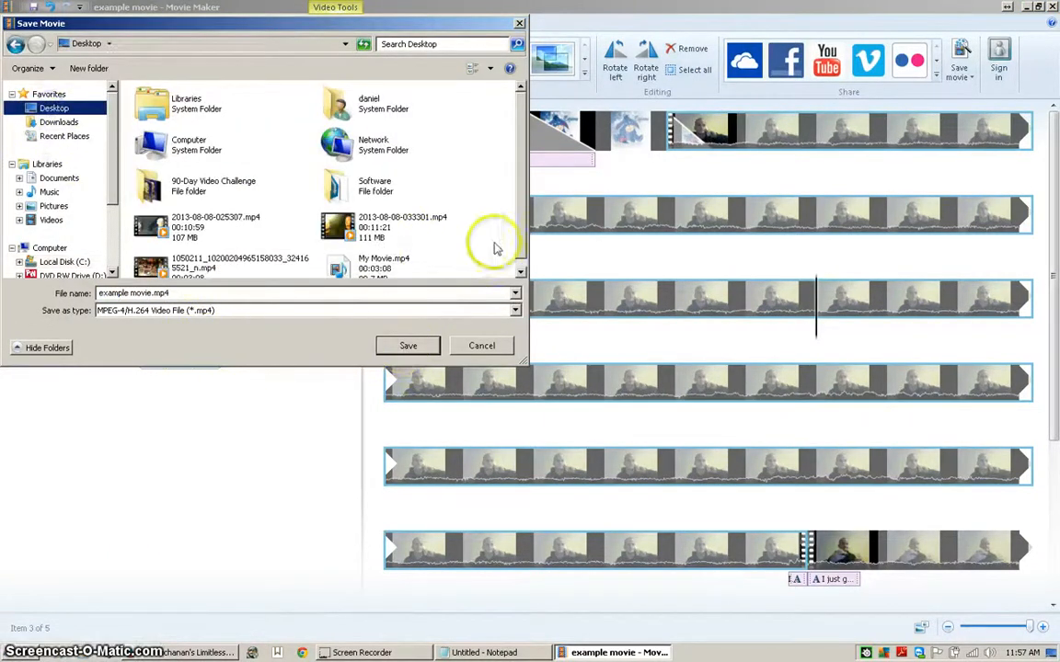
pyautogui.click(522, 252)
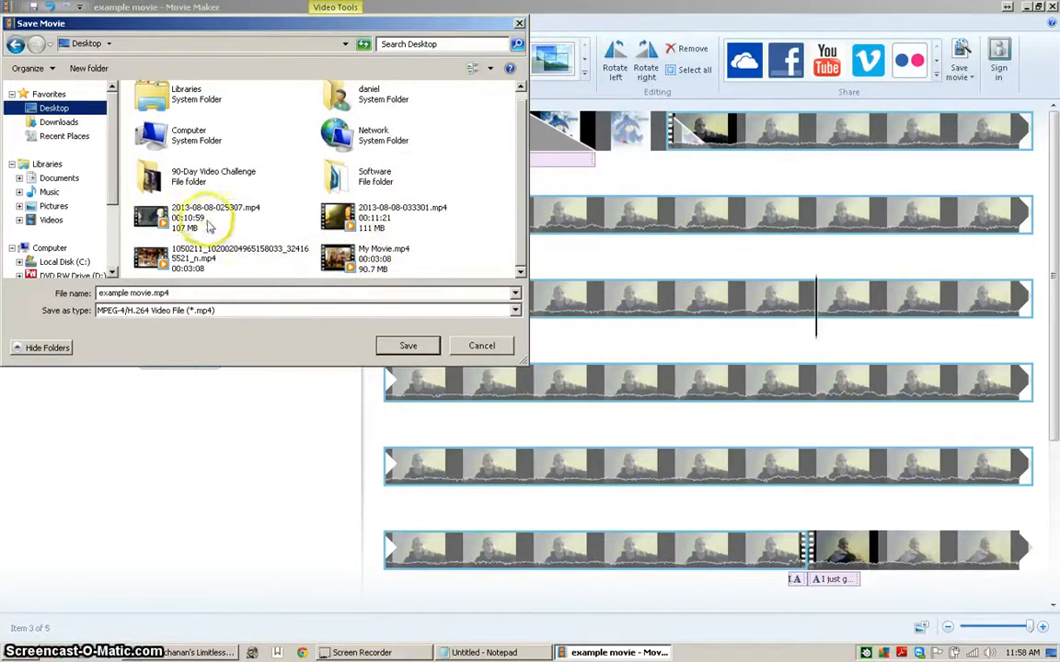
pyautogui.click(194, 292)
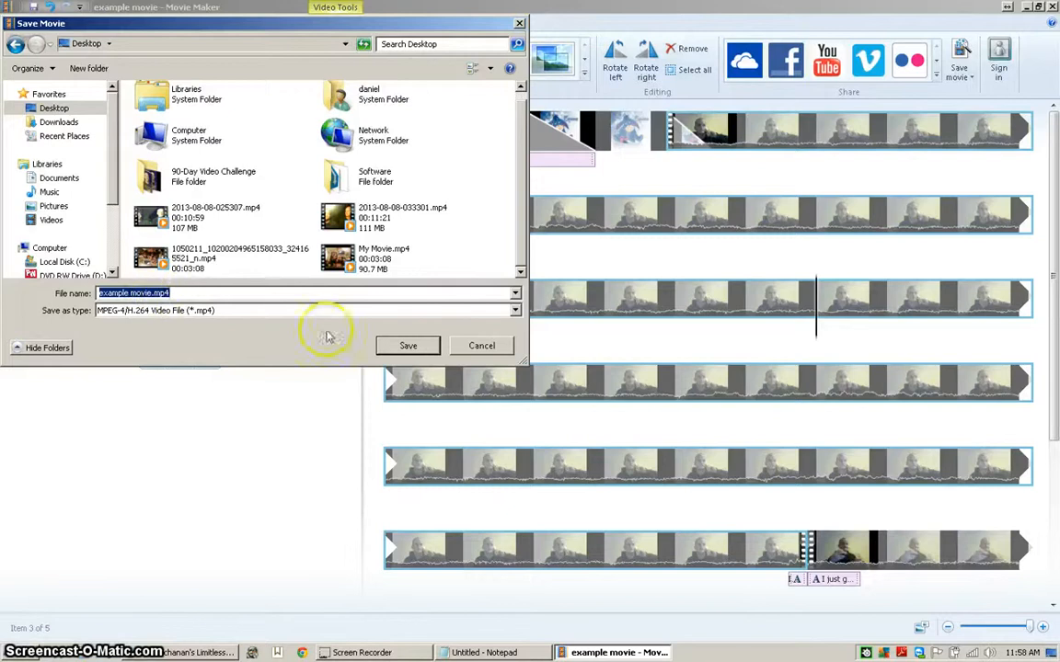
pyautogui.click(412, 347)
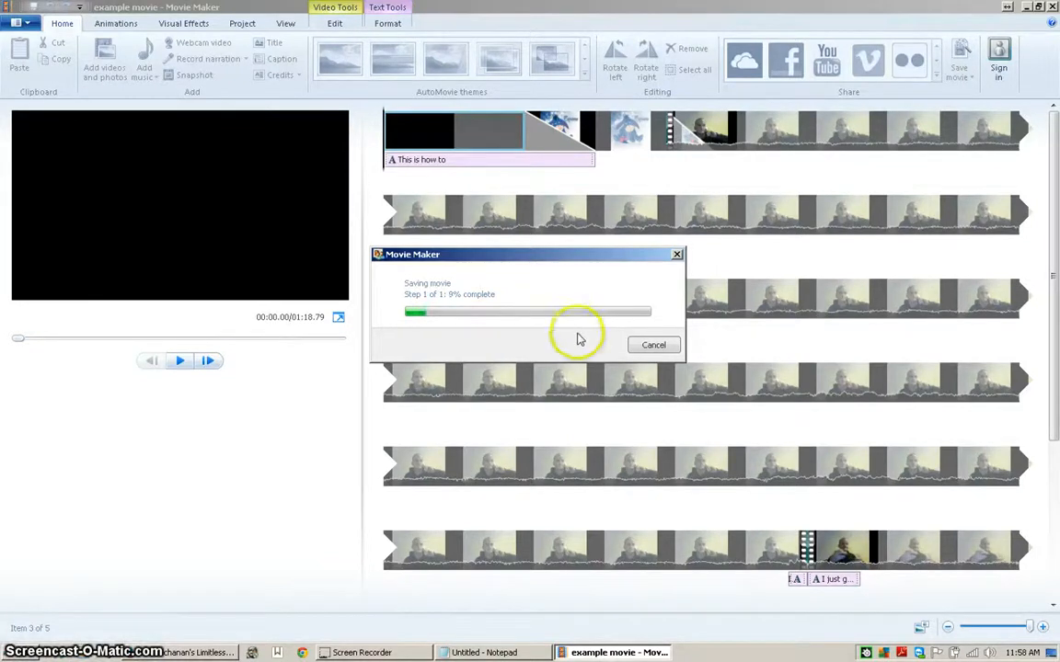
pyautogui.moveTo(371, 652)
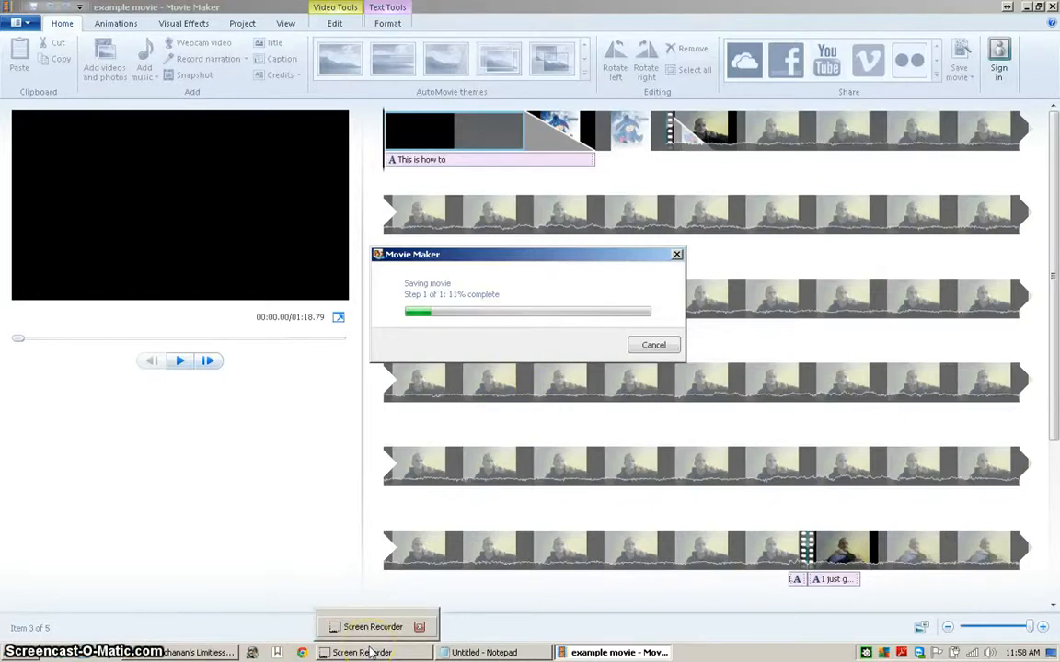